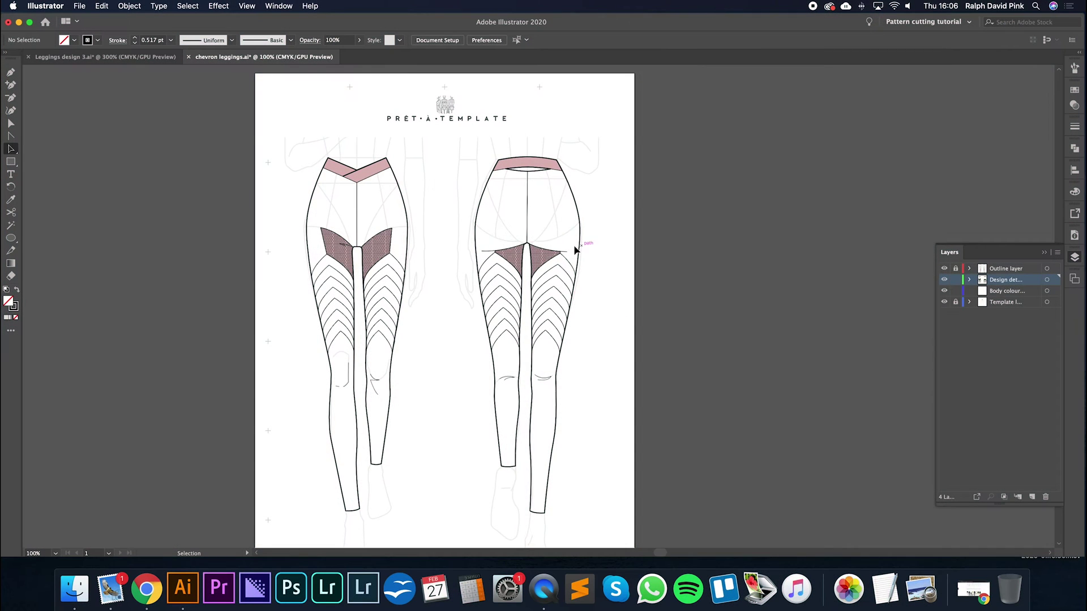
left_click(563, 283)
left_click(542, 261)
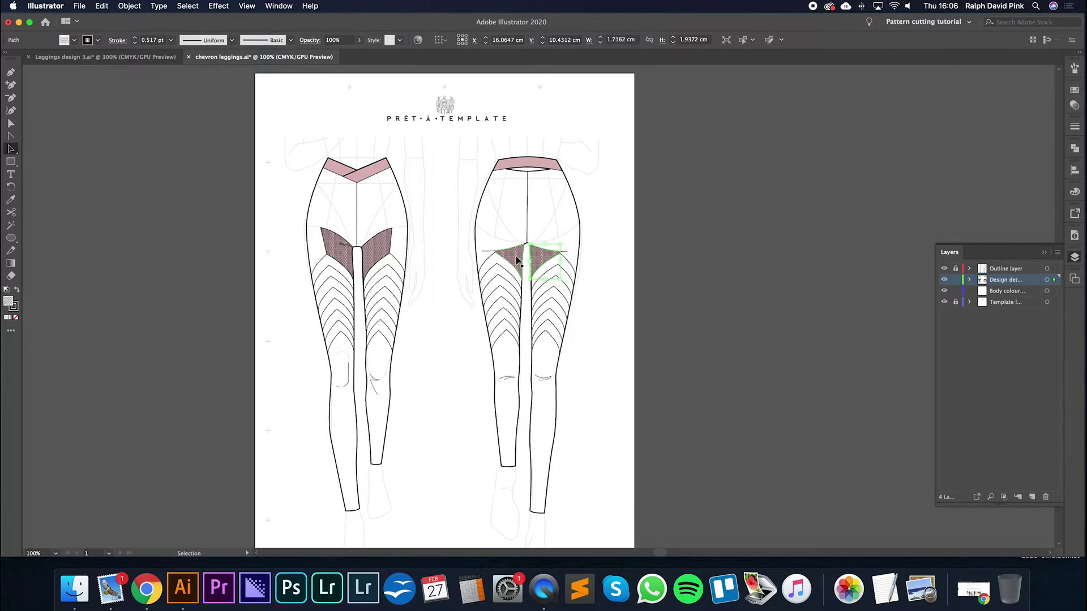
left_click(514, 258)
left_click(510, 164)
left_click(543, 192)
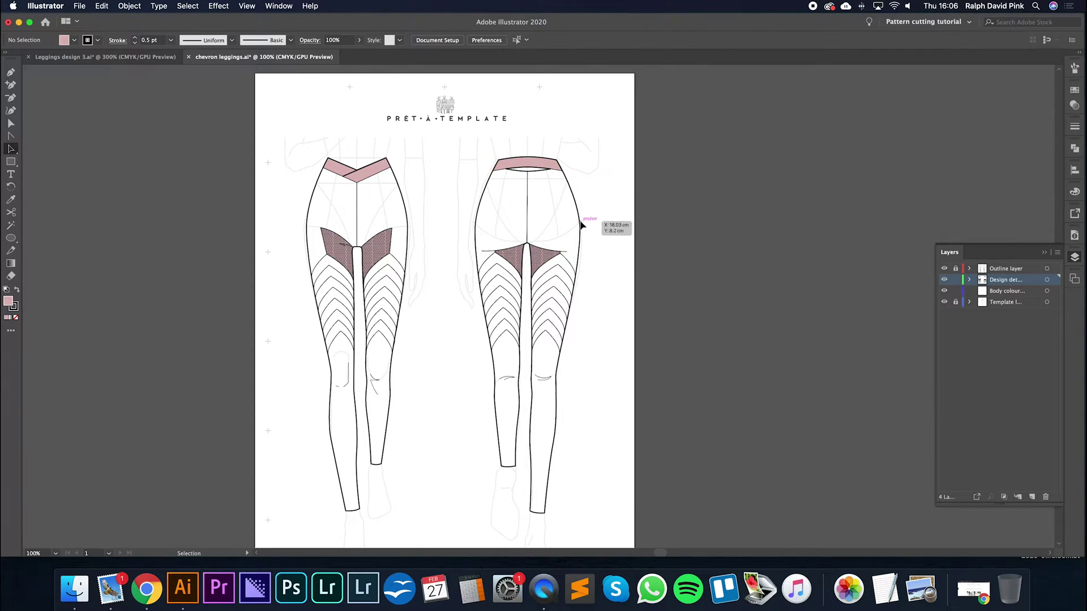
left_click(559, 166)
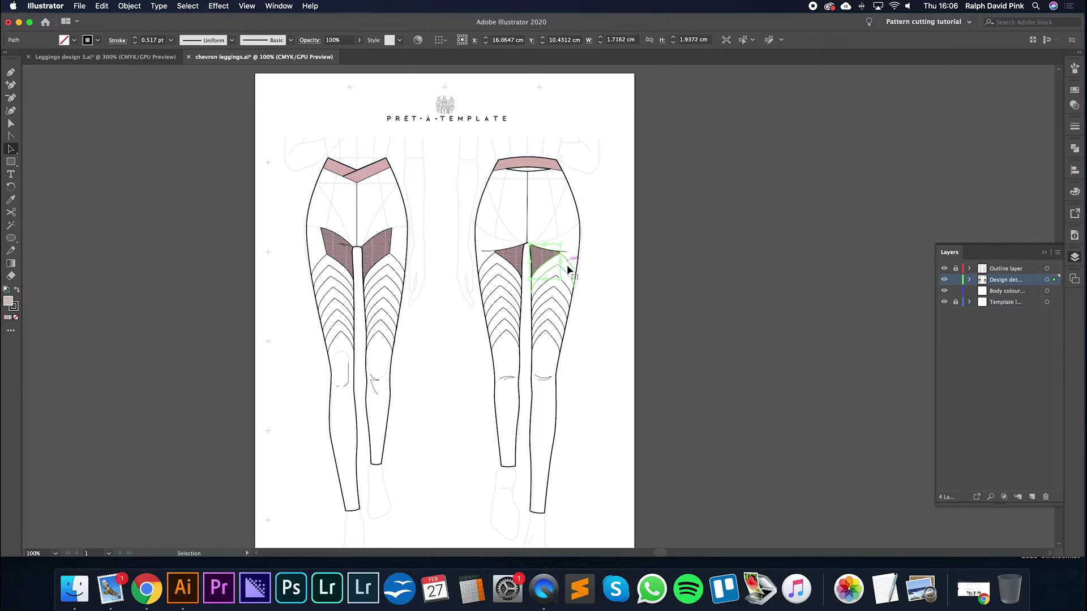
left_click(558, 368)
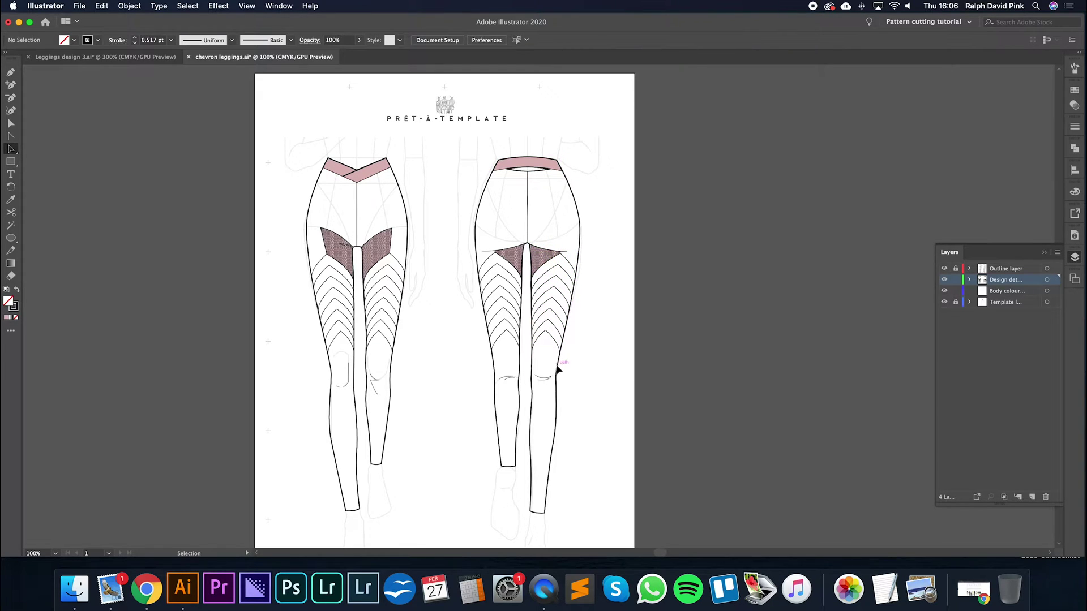
Fill alternate chevrons, the right-hand thigh panel and the waistband on the back view with red cc6060.
left_click(564, 286, "shift")
left_click(560, 306, "shift")
left_click(553, 334, "shift")
left_click(555, 325, "shift")
left_click(538, 259, "shift")
left_click(546, 166, "shift")
double_click(12, 305)
left_click(131, 162)
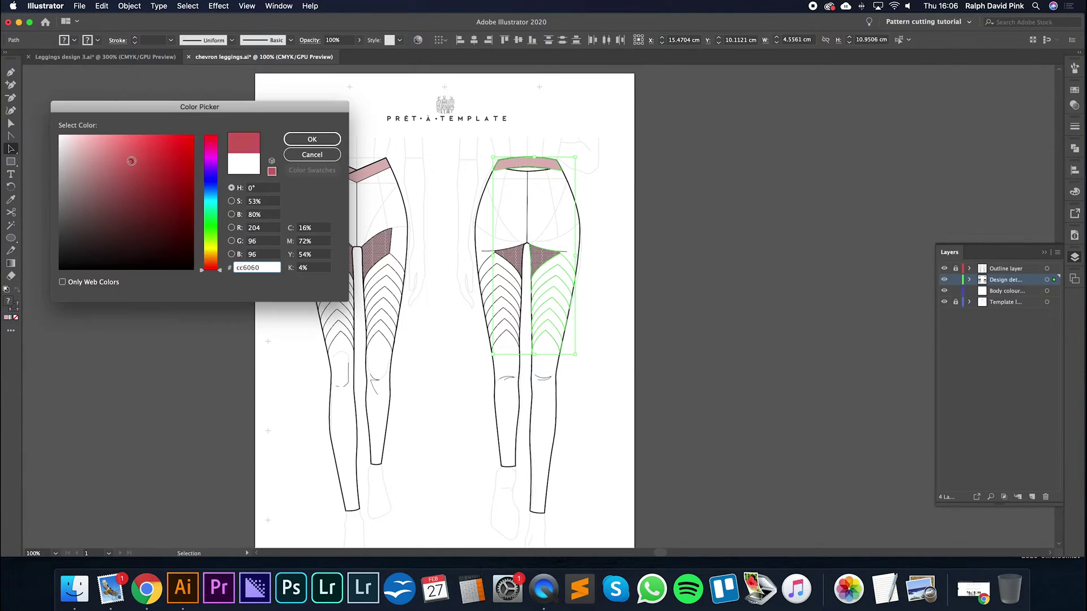
left_click(312, 139)
left_click(612, 212)
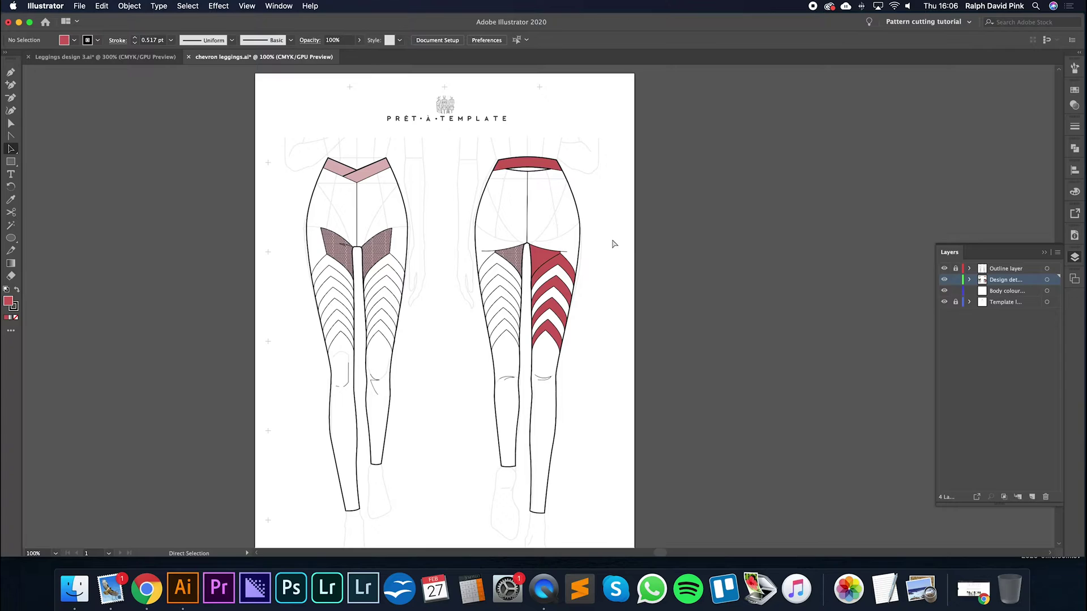
Undo the red fill on the back view's waistband, thigh panel and chevrons.
key("super+z")
key("super+z")
key("super+z")
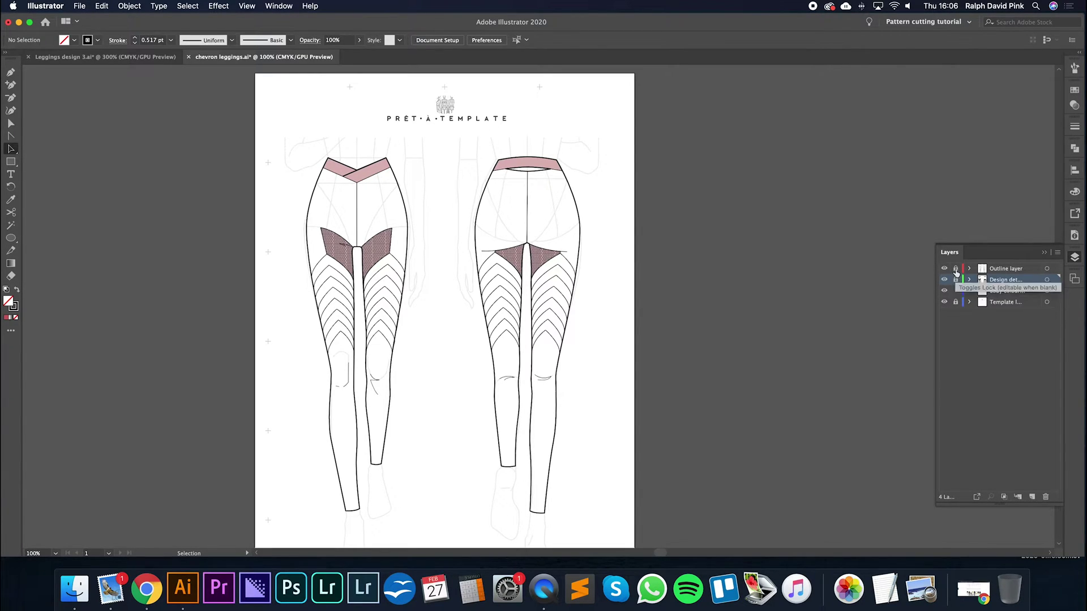
Unlock the Outline layer, then select and copy the full front and back leggings outlines.
left_click(956, 269)
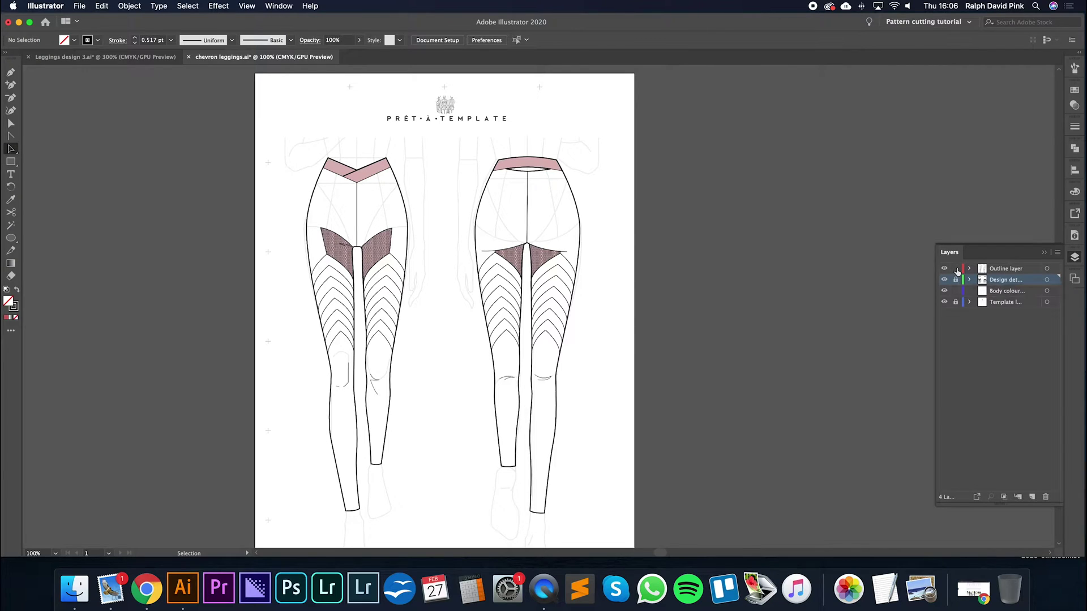
left_click(997, 270)
left_click_drag(609, 137, 300, 531)
left_click(310, 157)
left_click_drag(302, 142, 607, 535)
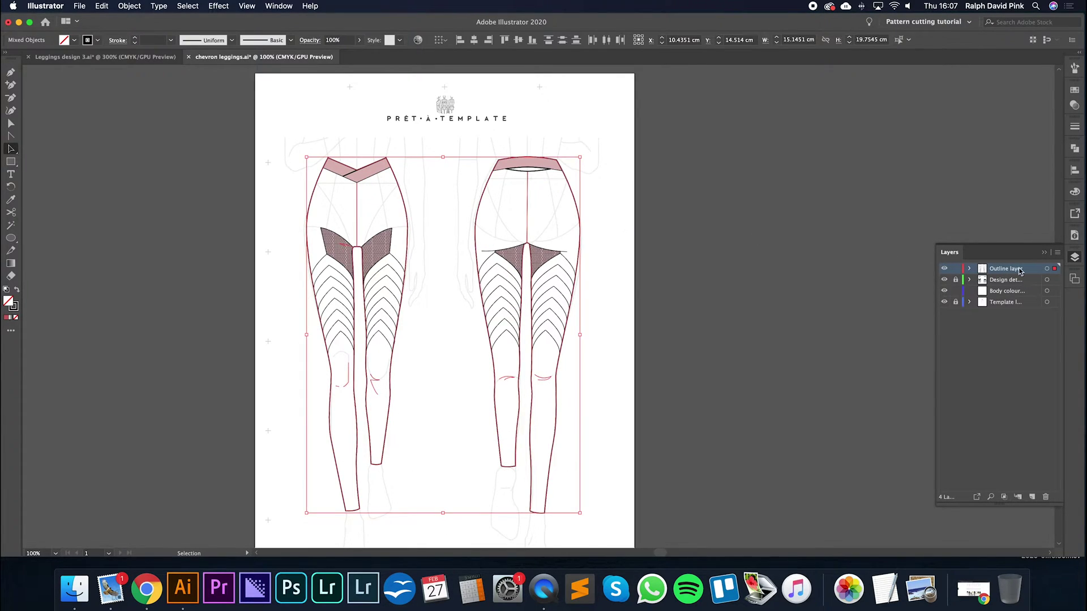
left_click(101, 6)
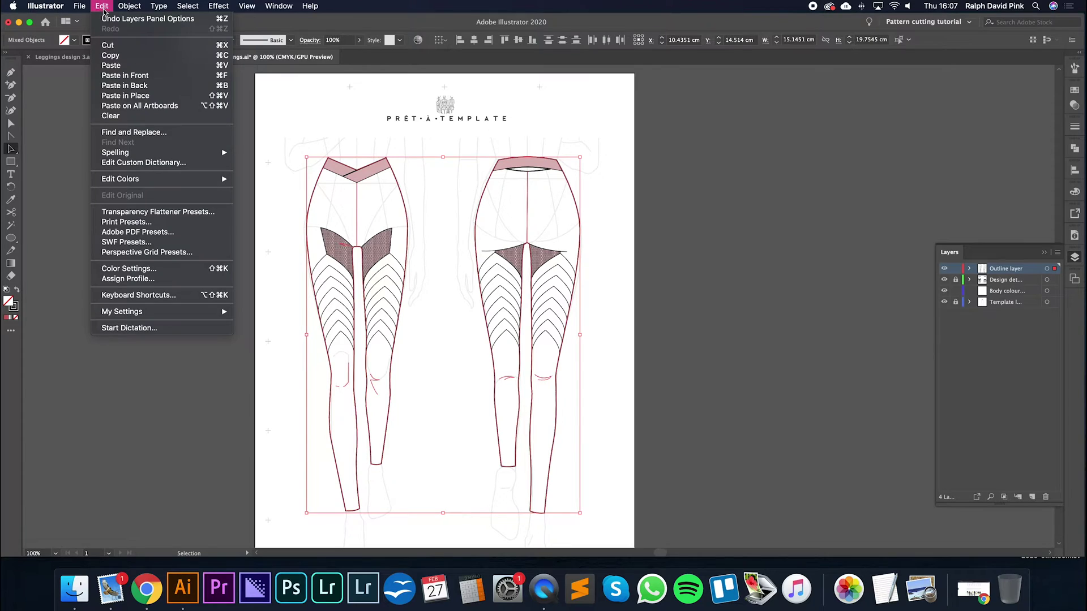
left_click(113, 54)
Lock the Outline layer, paste the copied outlines into the Body colour layer and move them beside the artboard.
left_click(1006, 291)
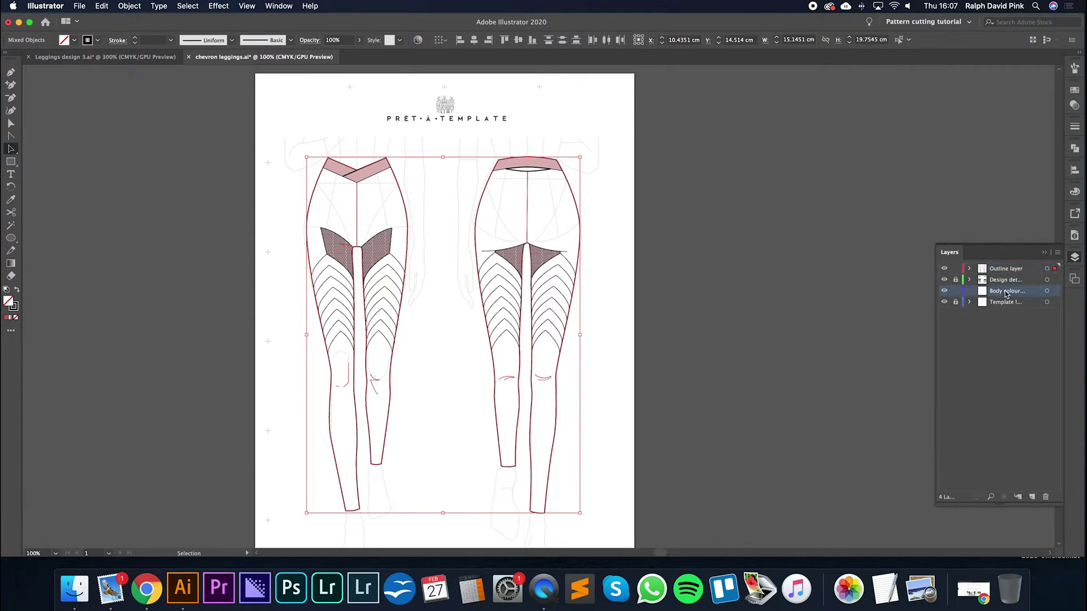
left_click(956, 269)
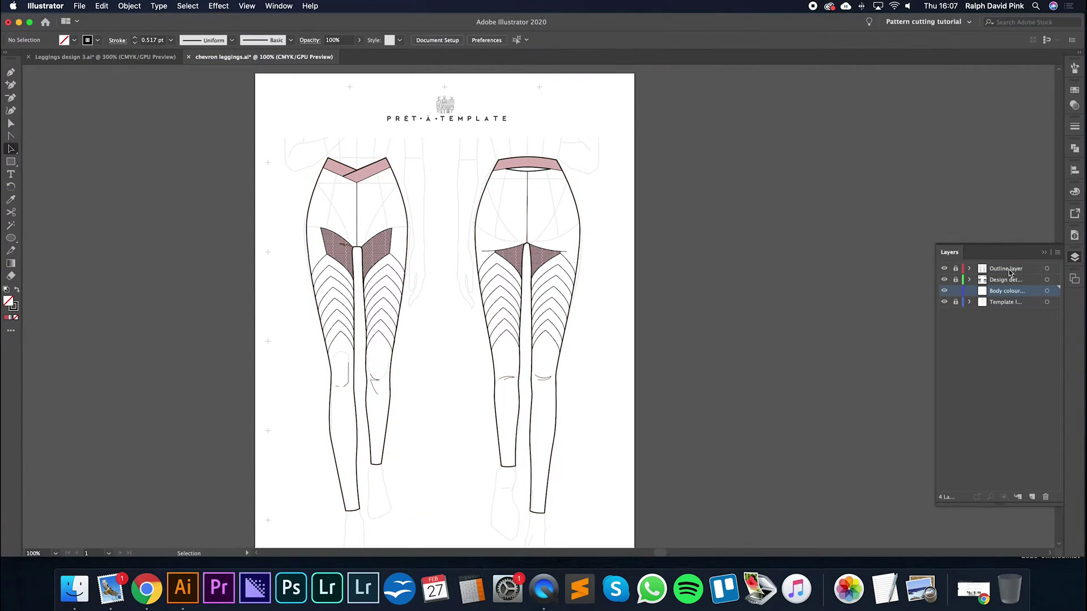
key("super+v")
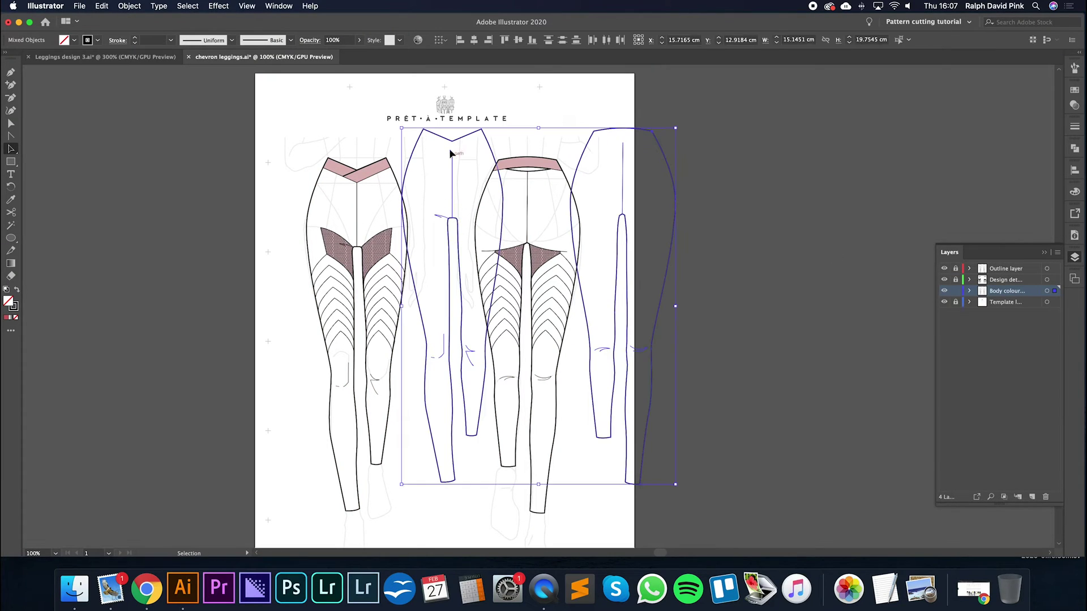
left_click_drag(423, 135, 623, 163)
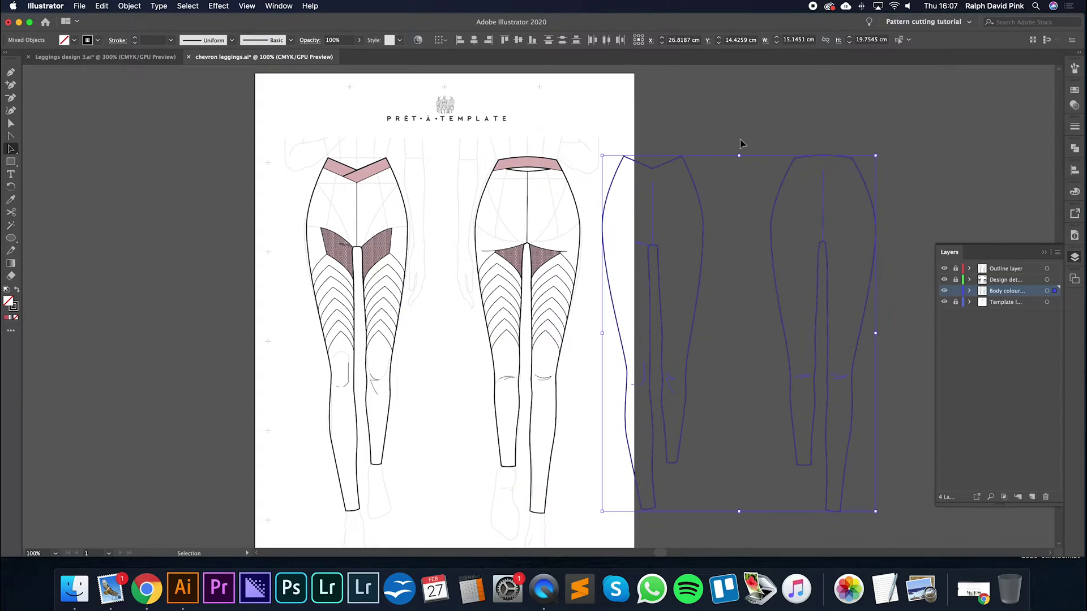
left_click(742, 143)
Delete the centre seam, crotch line and knee creases from the copied front leggings, keeping only the outer outline.
key("a")
left_click(653, 224)
key("BackSpace")
left_click(650, 244)
key("BackSpace")
left_click(675, 379)
key("BackSpace")
left_click(644, 382)
key("BackSpace")
left_click(635, 385)
key("BackSpace")
Delete both knee creases and the centre seam from the copied back leggings, keeping only the outer outline.
key("BackSpace")
left_click(807, 377)
key("BackSpace")
key("BackSpace")
left_click(833, 378)
key("BackSpace")
key("BackSpace")
left_click(824, 215)
key("BackSpace")
key("Delete")
key("v")
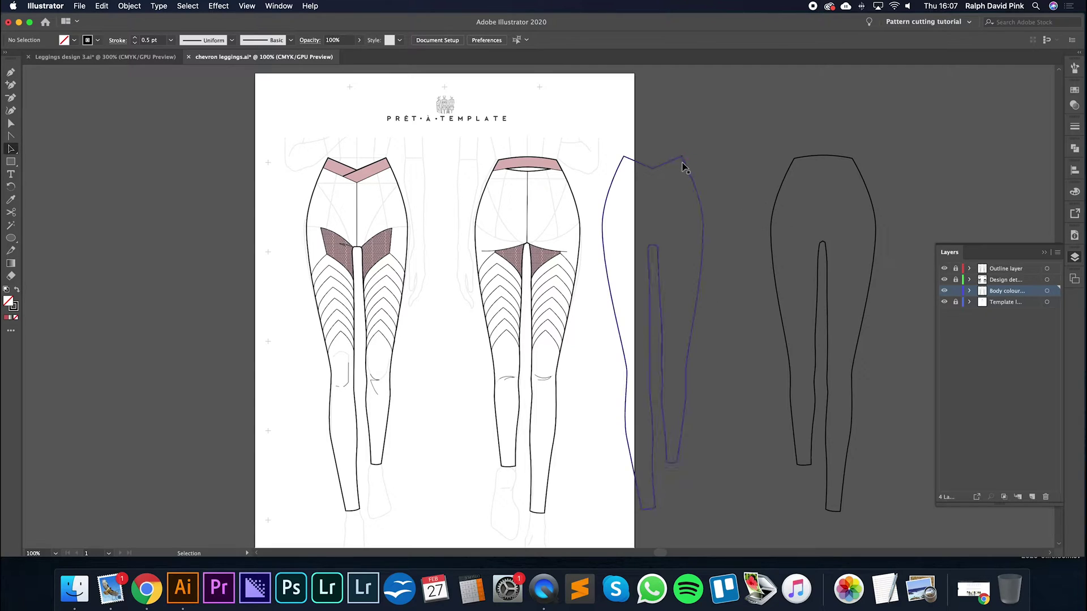
Move the cleaned front and back outlines together onto the artboard, aligned exactly over the original leggings.
left_click(683, 164)
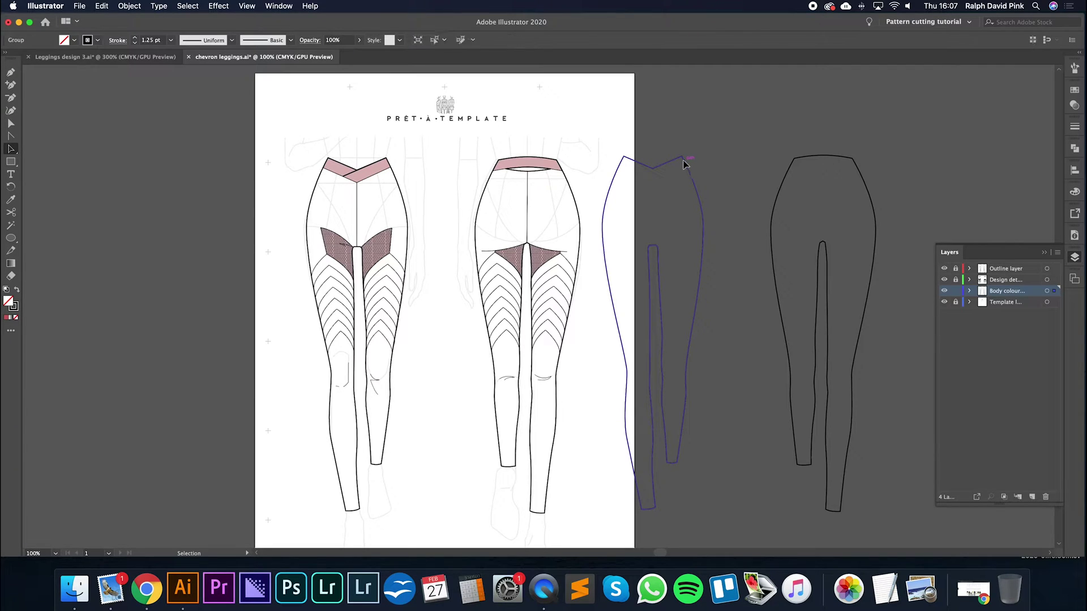
left_click(793, 161, "shift")
left_click_drag(793, 160, 511, 168)
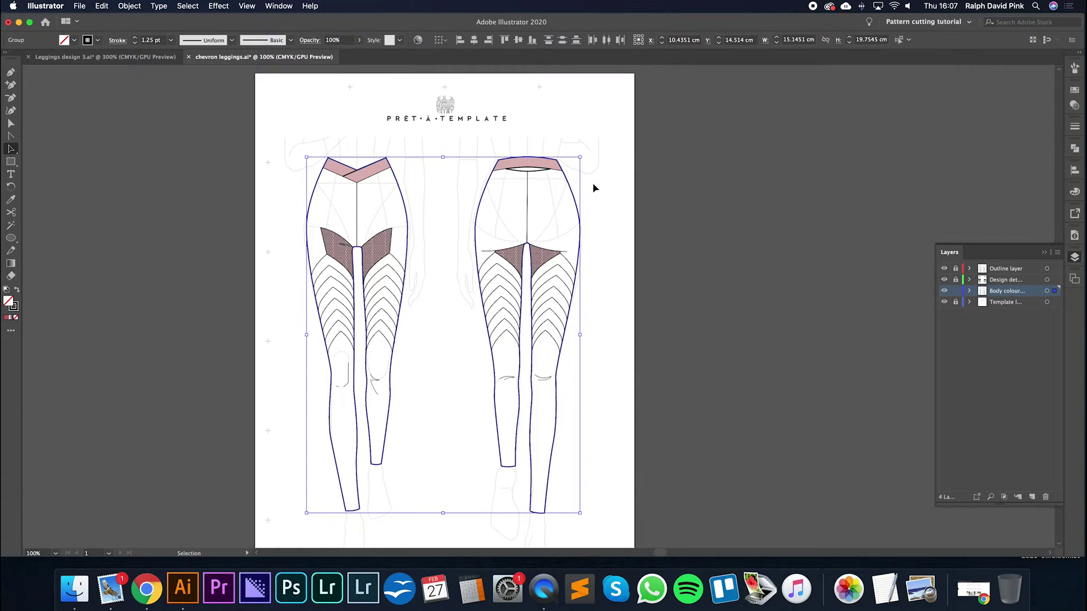
left_click(597, 202)
Fill the front and back body shapes with light grey ededed.
left_click(568, 183)
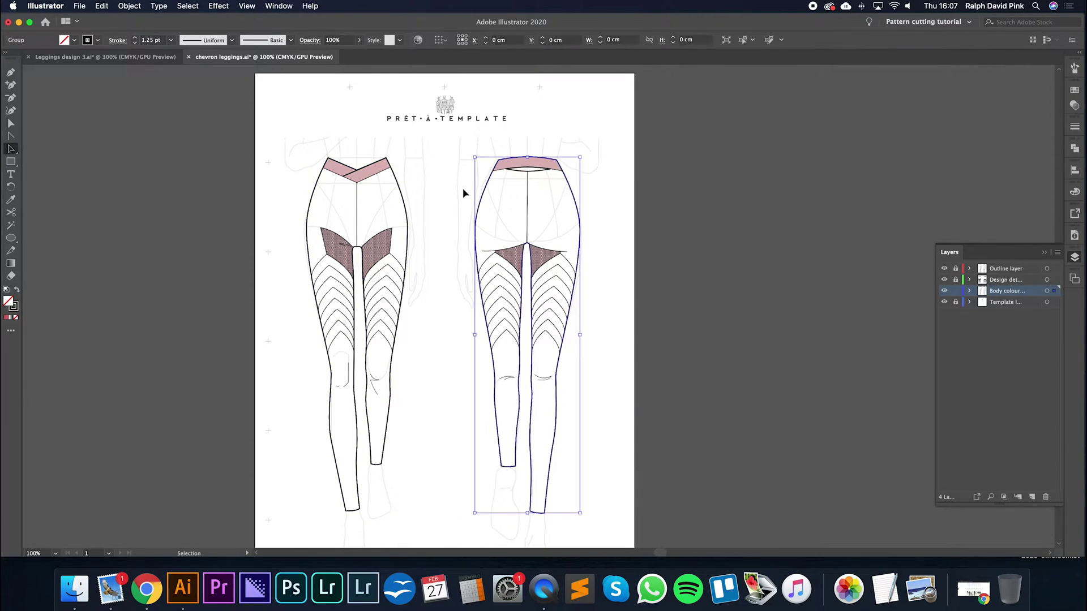
left_click(400, 187, "shift")
double_click(11, 305)
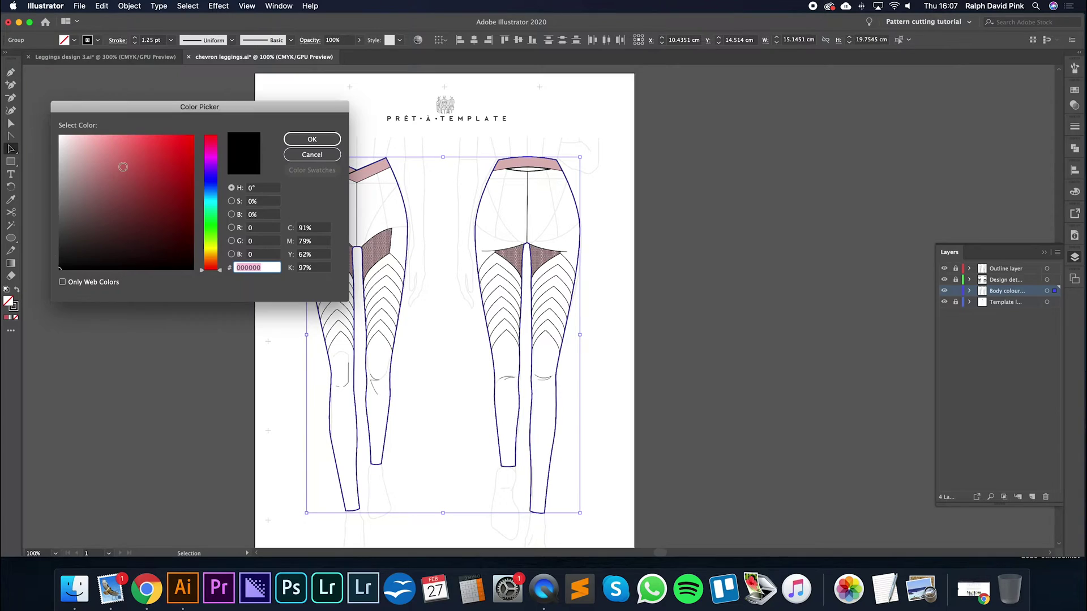
left_click(68, 153)
left_click(309, 141)
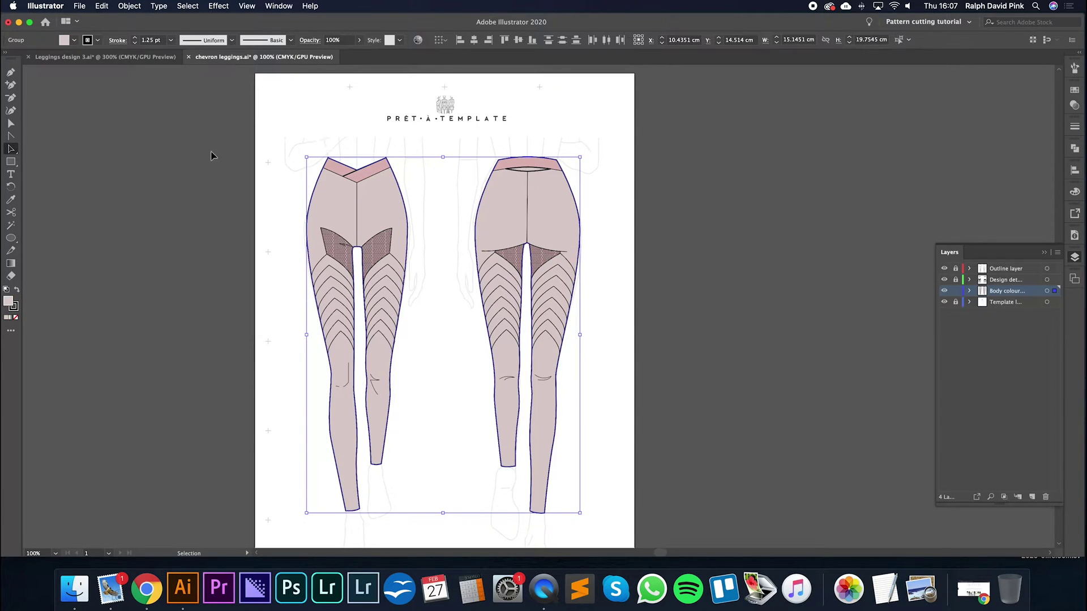
double_click(10, 304)
key("ctrl+v")
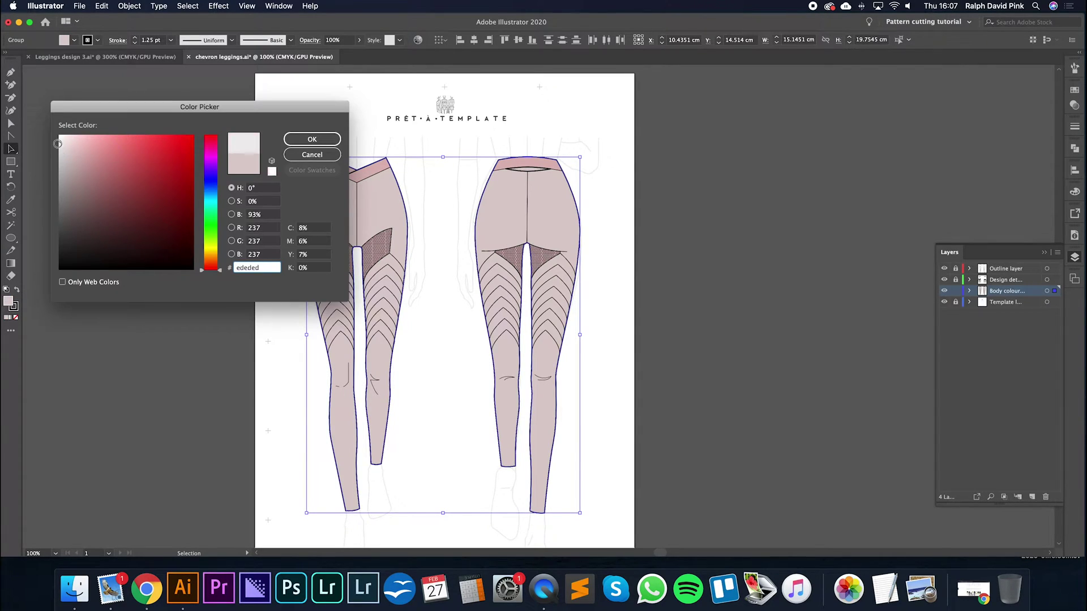
left_click(309, 145)
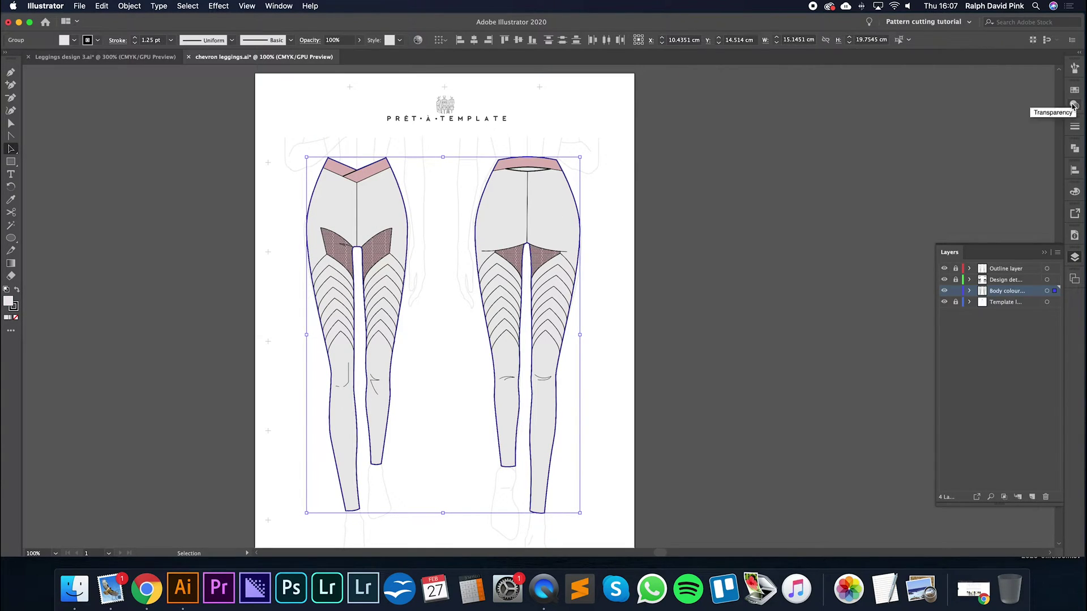
Set the stroke weight of both body shapes to 0 pt.
left_click(1075, 127)
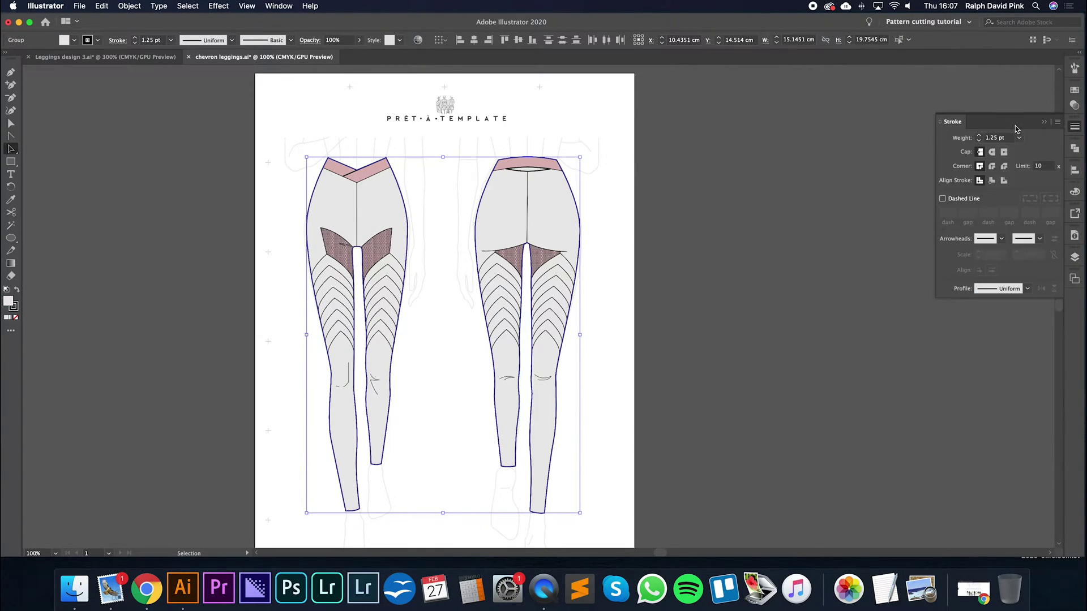
left_click(979, 141)
left_click(979, 140)
left_click(979, 140)
left_click(979, 140)
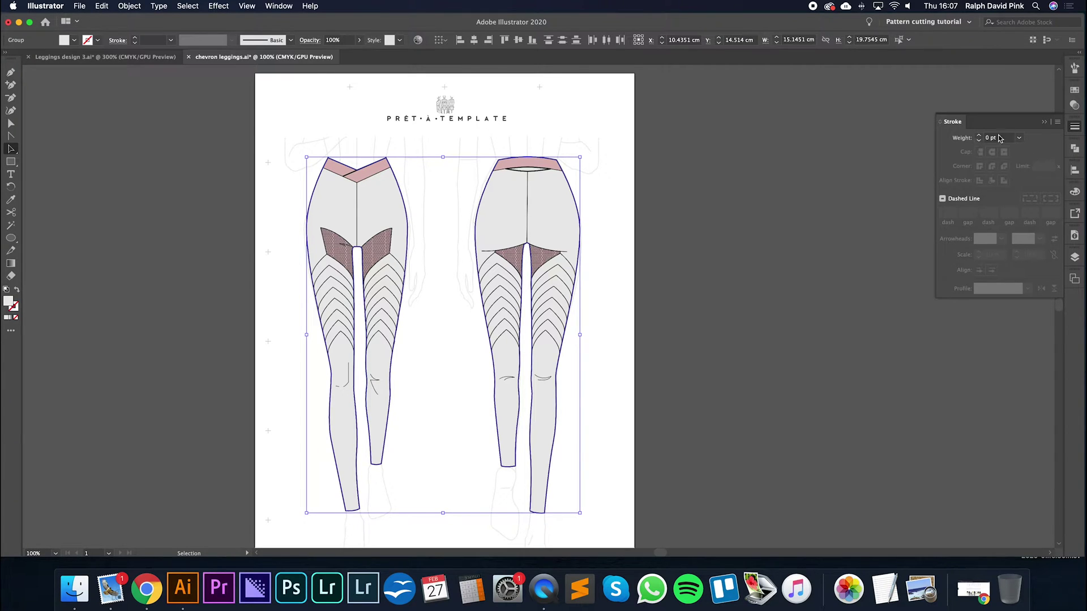
left_click(1044, 123)
Move both grey body shapes off the leggings and return them to their aligned position.
left_click_drag(400, 213, 624, 207)
left_click_drag(730, 197, 499, 209)
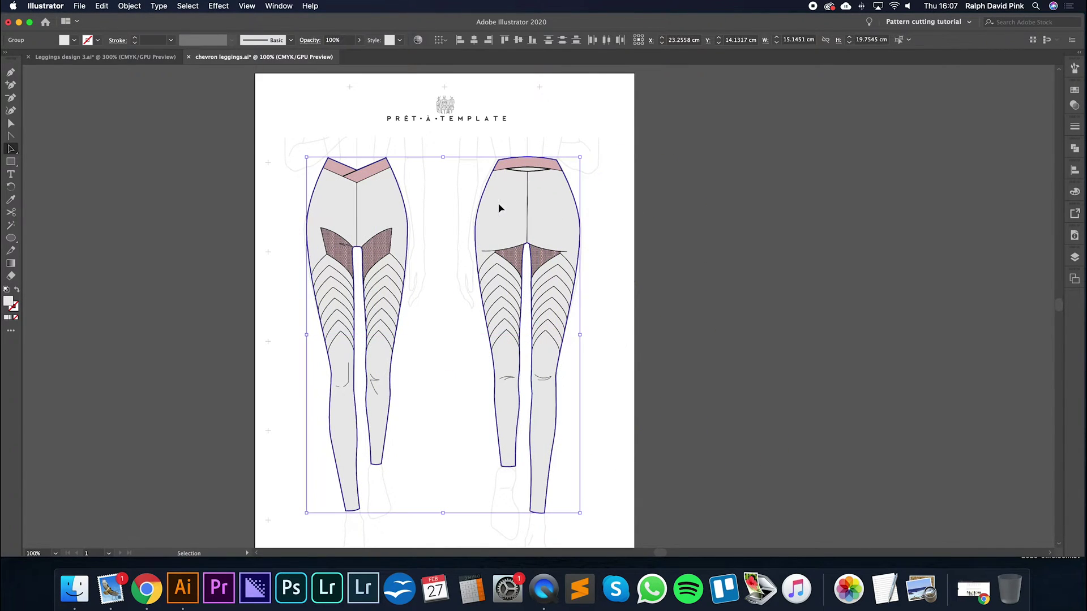
left_click(602, 189)
Move only the back view's grey shape aside to inspect the waistband opening, and return it beneath the outline.
key("super+equal")
left_click_drag(603, 189, 606, 285)
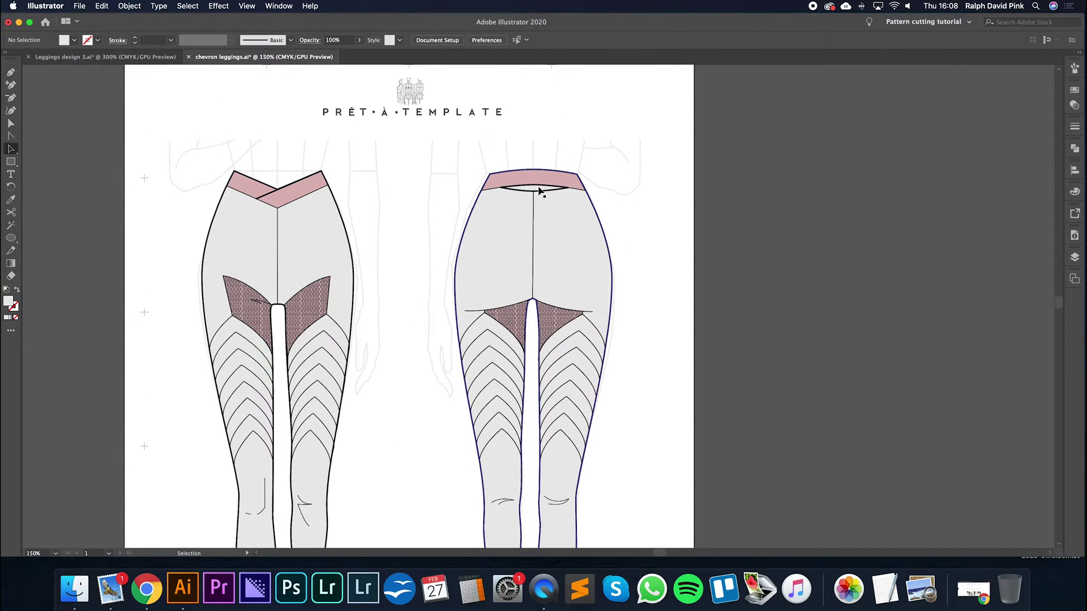
left_click_drag(599, 223, 782, 218)
left_click_drag(711, 192, 526, 189)
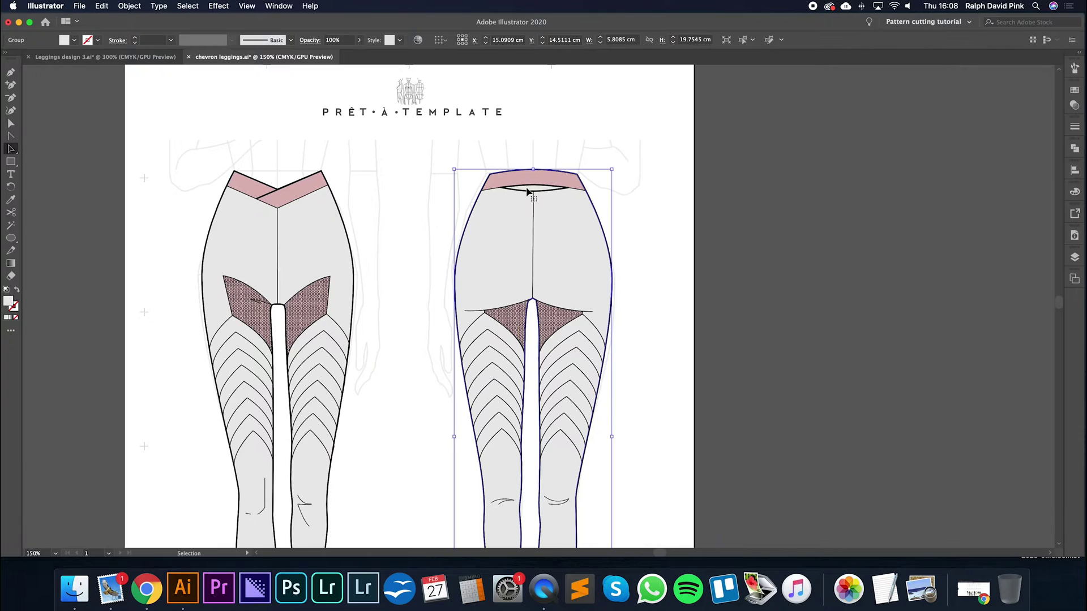
left_click(655, 206)
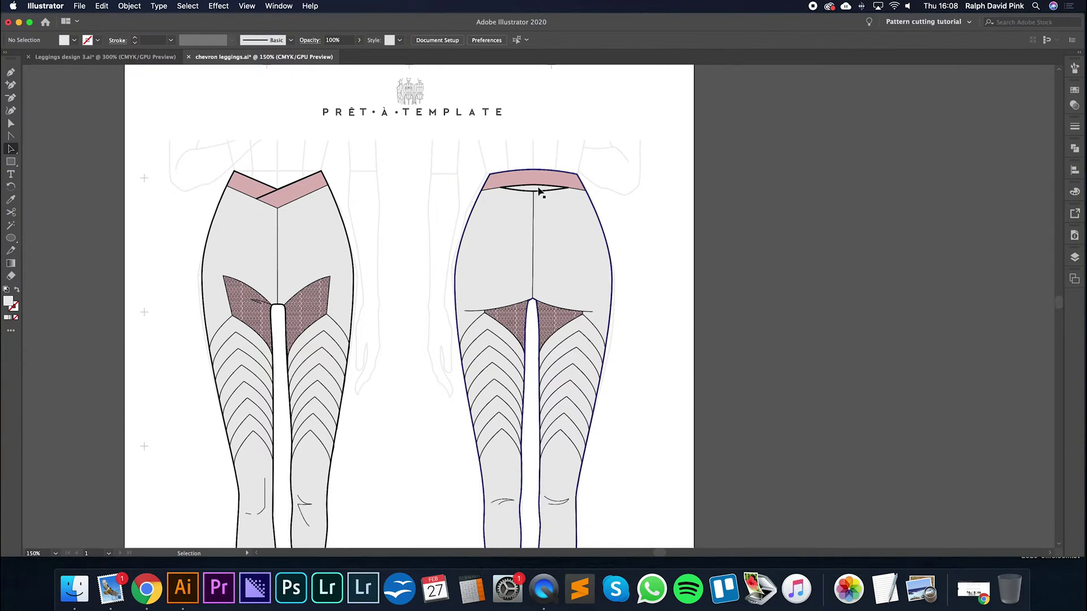
Unlock the design detail layer and fill the opening below the back waistband with white ffffff.
left_click(1075, 258)
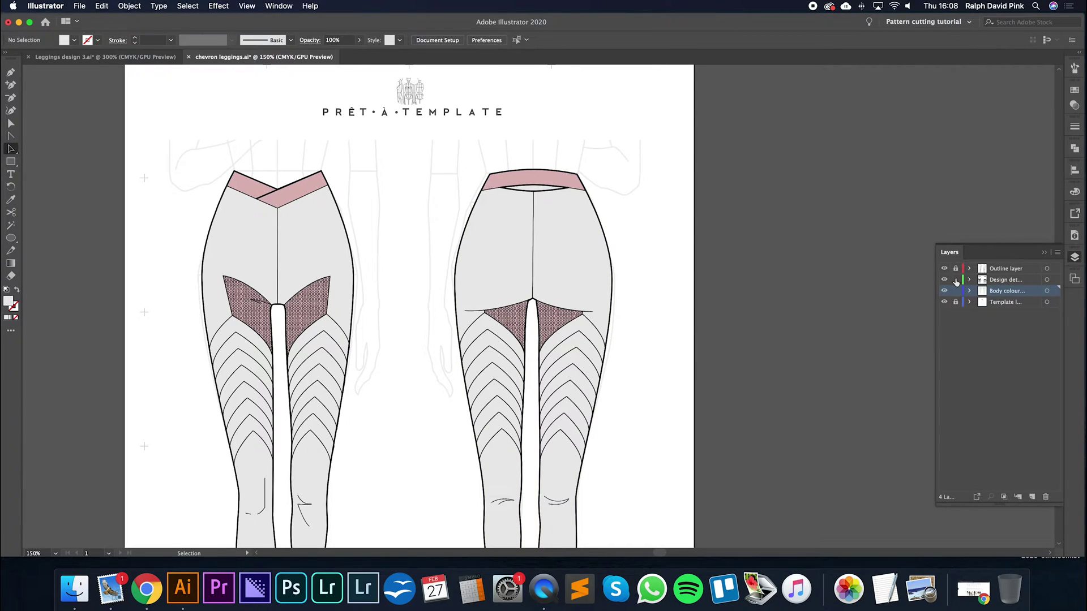
left_click(982, 280)
left_click(545, 193)
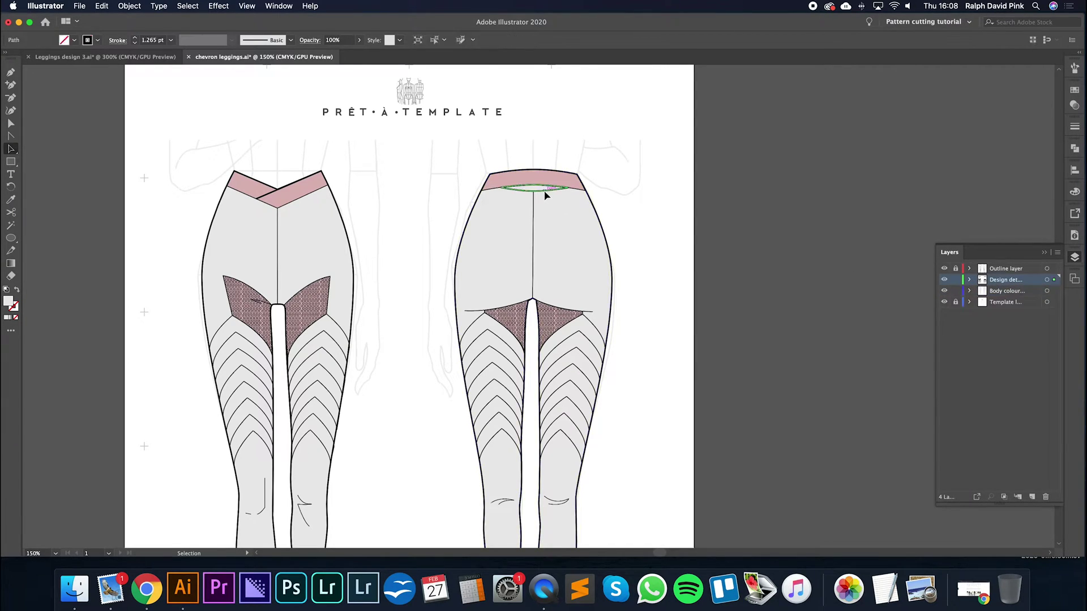
left_click(11, 200)
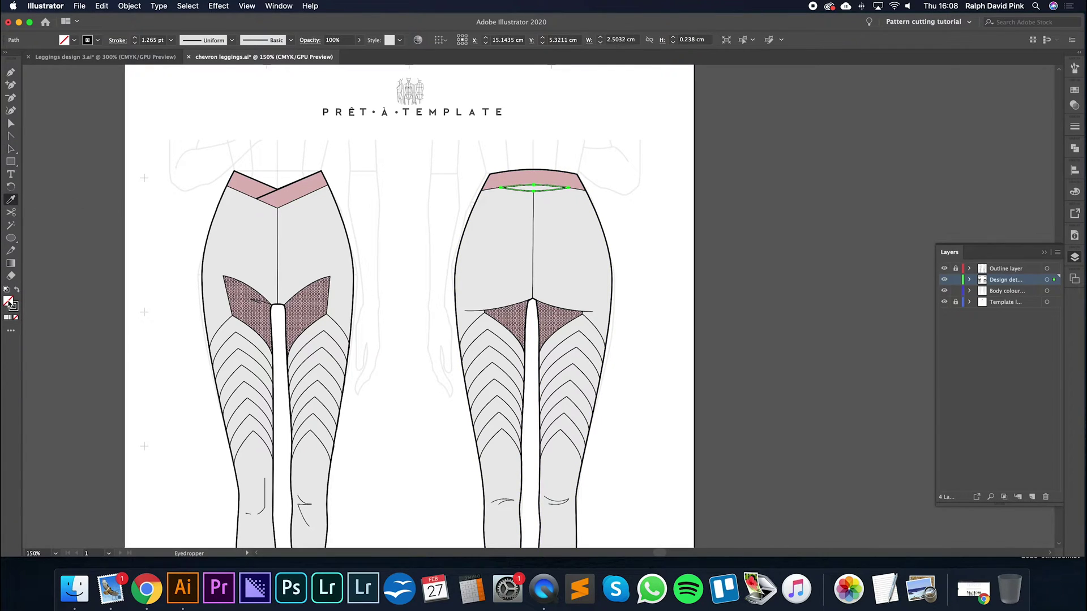
double_click(10, 303)
left_click_drag(72, 210, 49, 126)
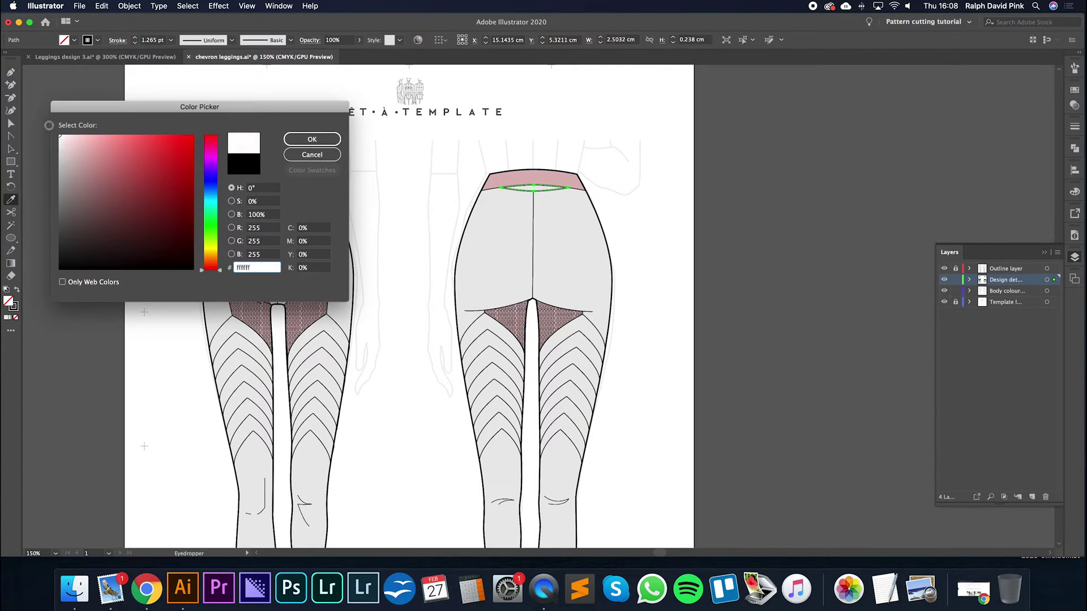
left_click(303, 140)
key("v")
left_click(634, 222)
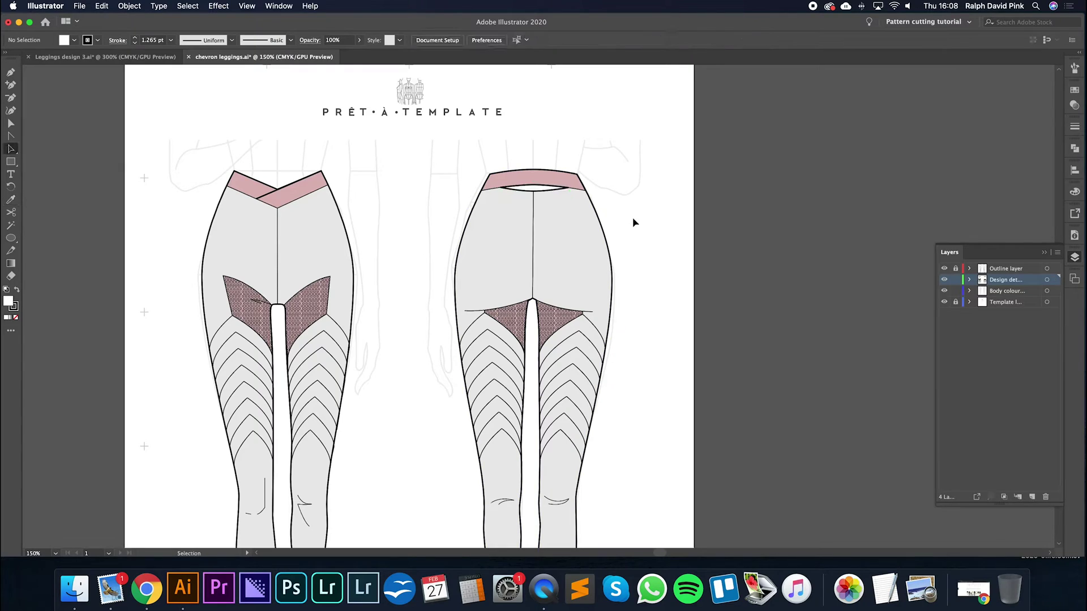
Undo the white fill of the back waistband opening and the unlocking of the design detail layer.
key("super+z")
key("super+z")
key("super+z")
key("super+z")
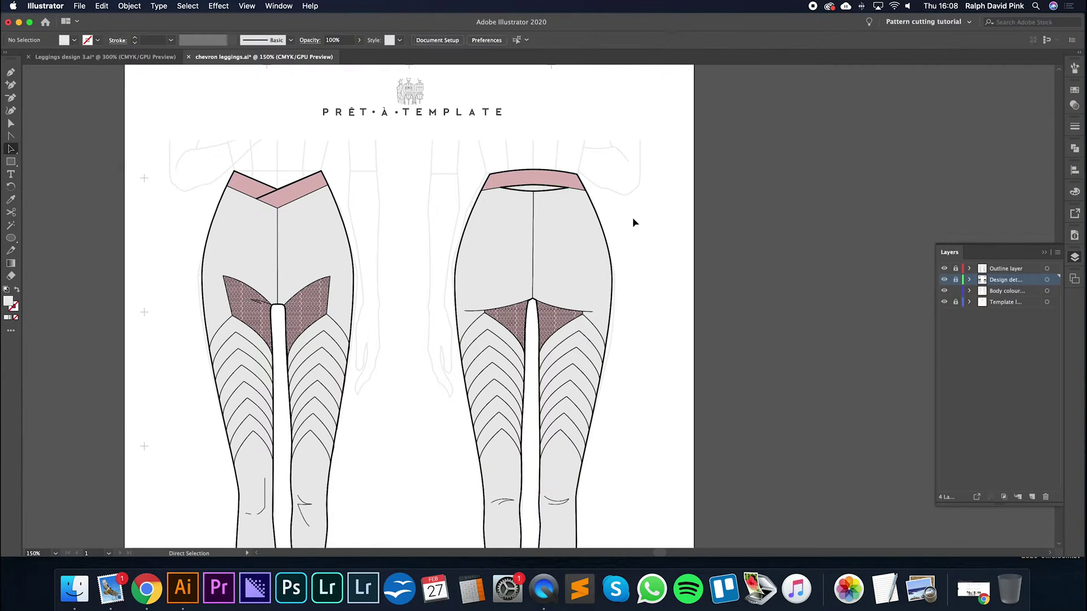
Copy the back waistband opening shape from the design detail layer into the body colour layer and align it with the original opening.
left_click(954, 283)
left_click(545, 192)
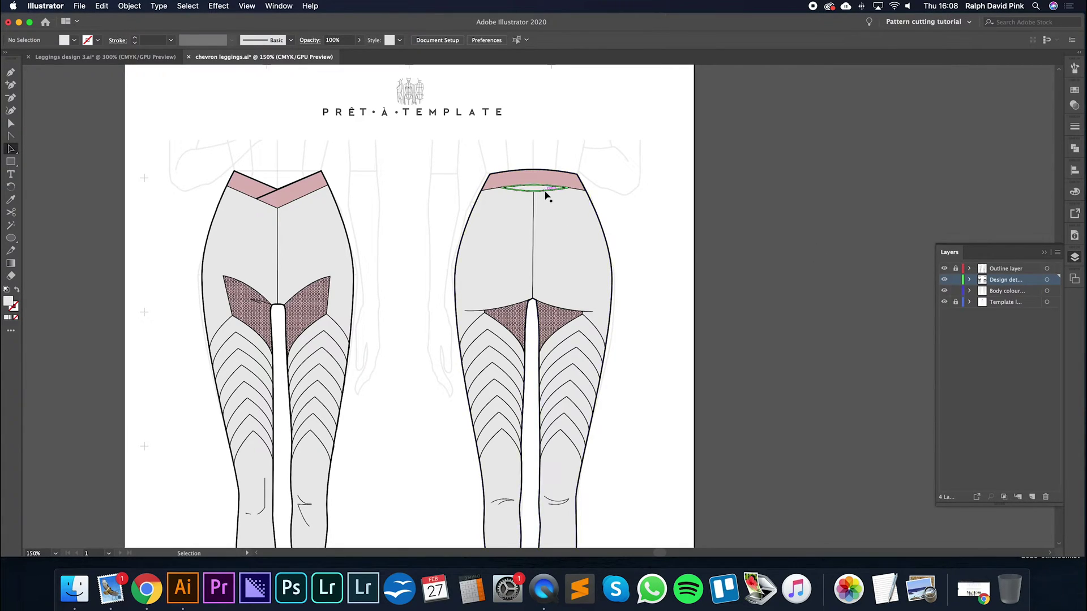
left_click(102, 6)
left_click(102, 54)
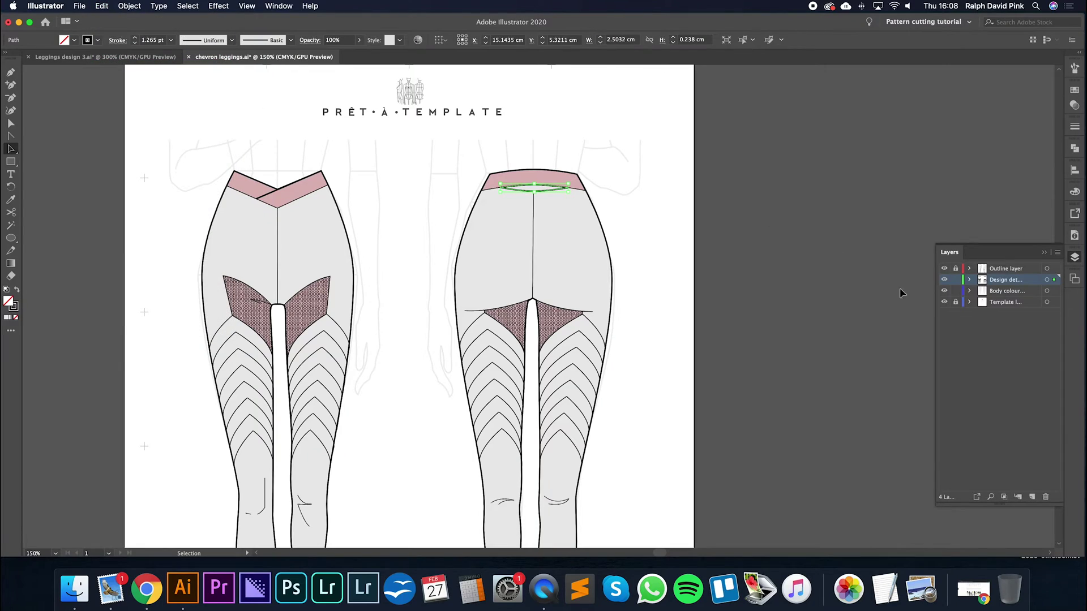
left_click(955, 279)
left_click(1000, 292)
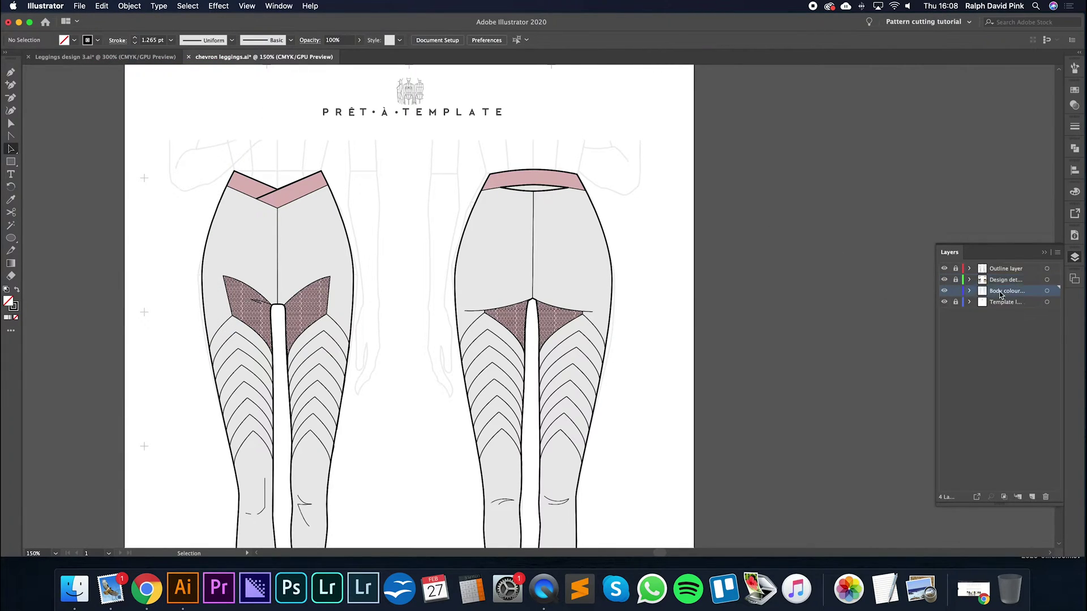
key("super+v")
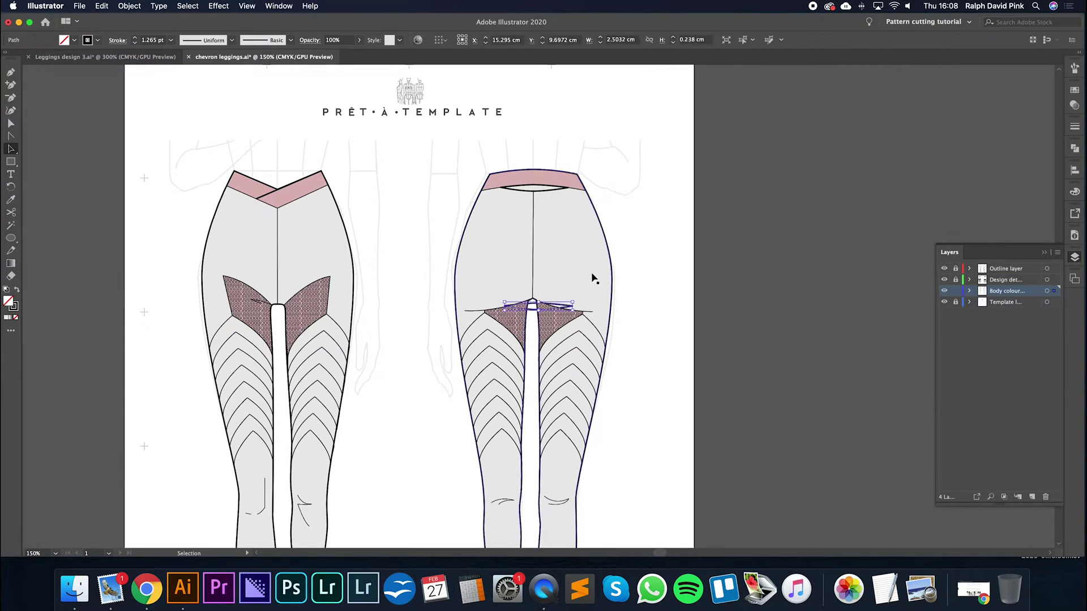
left_click_drag(570, 309, 557, 190)
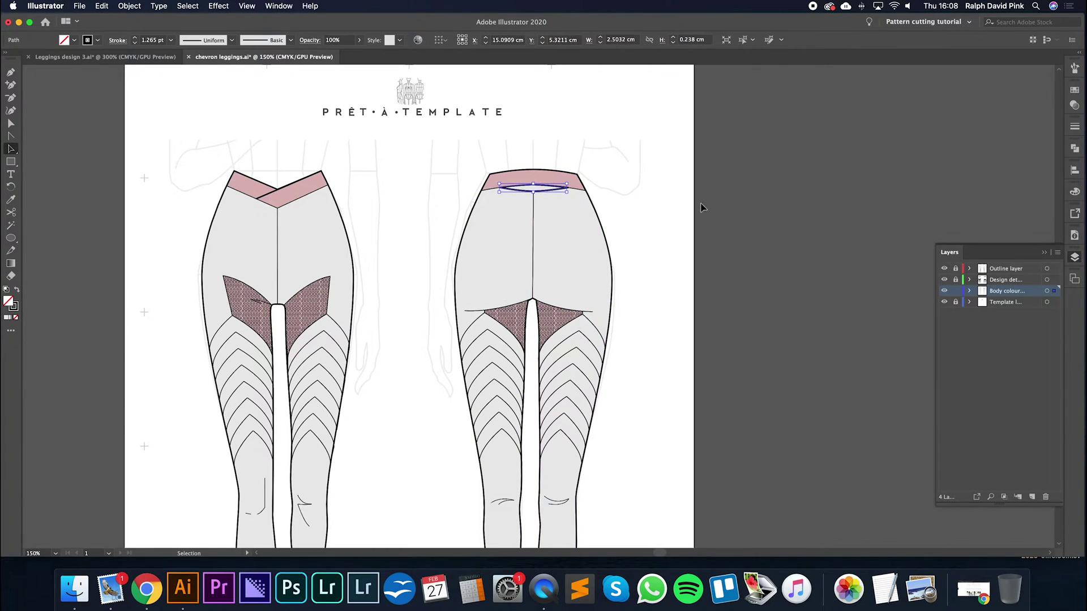
Hide the design detail, outline and template layers to isolate the body colour layer.
left_click(944, 279)
left_click(943, 268)
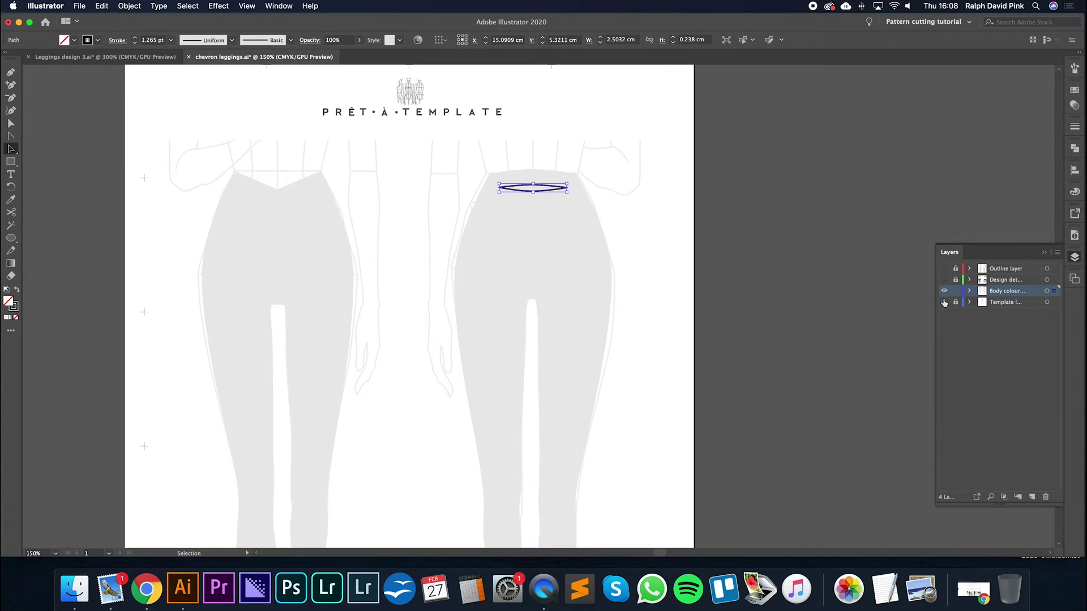
left_click(944, 302)
left_click(609, 170)
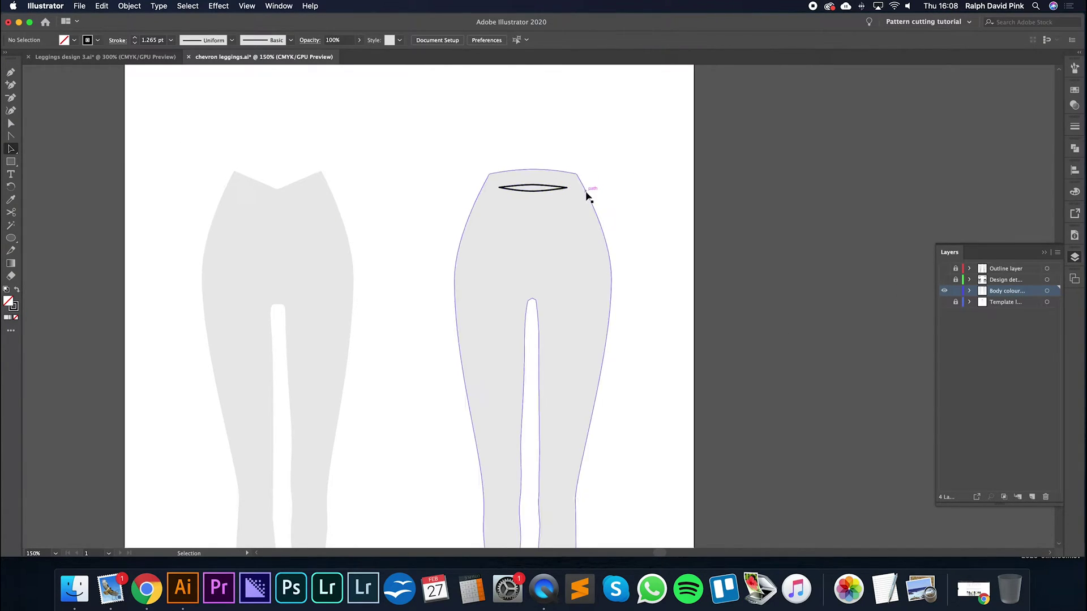
Ungroup the copied opening shape and the back view's grey body shape.
left_click(554, 189)
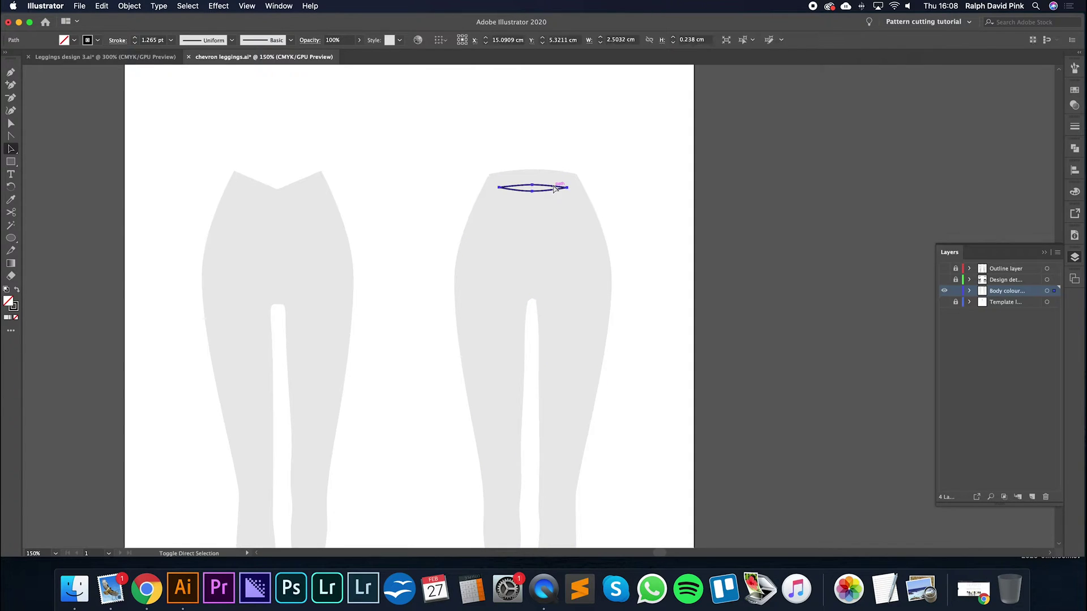
left_click(614, 170)
left_click(508, 243)
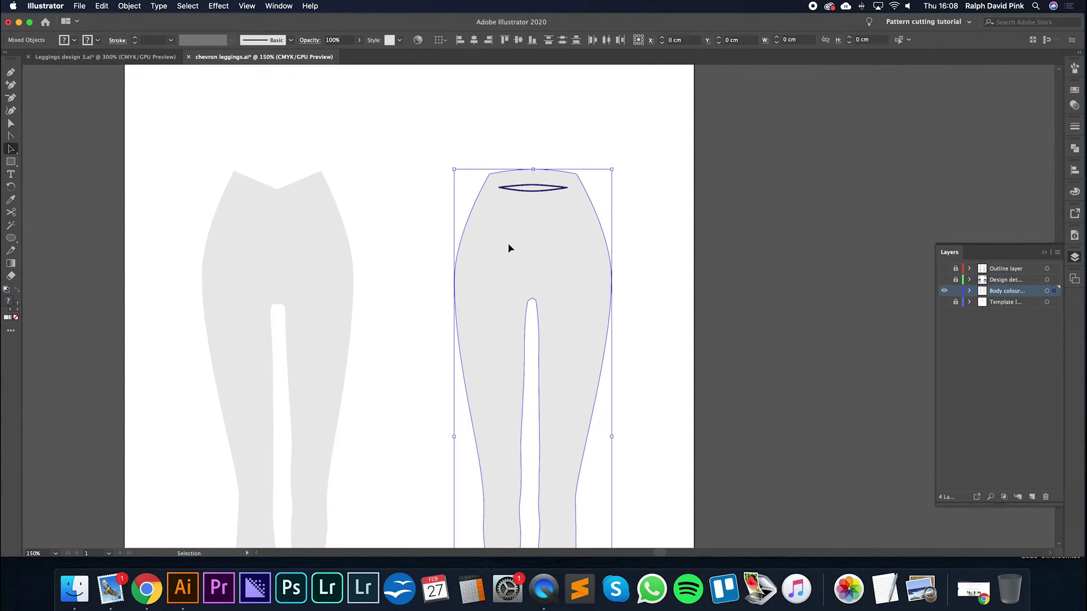
right_click(551, 189)
left_click(596, 281)
left_click(581, 236, "super")
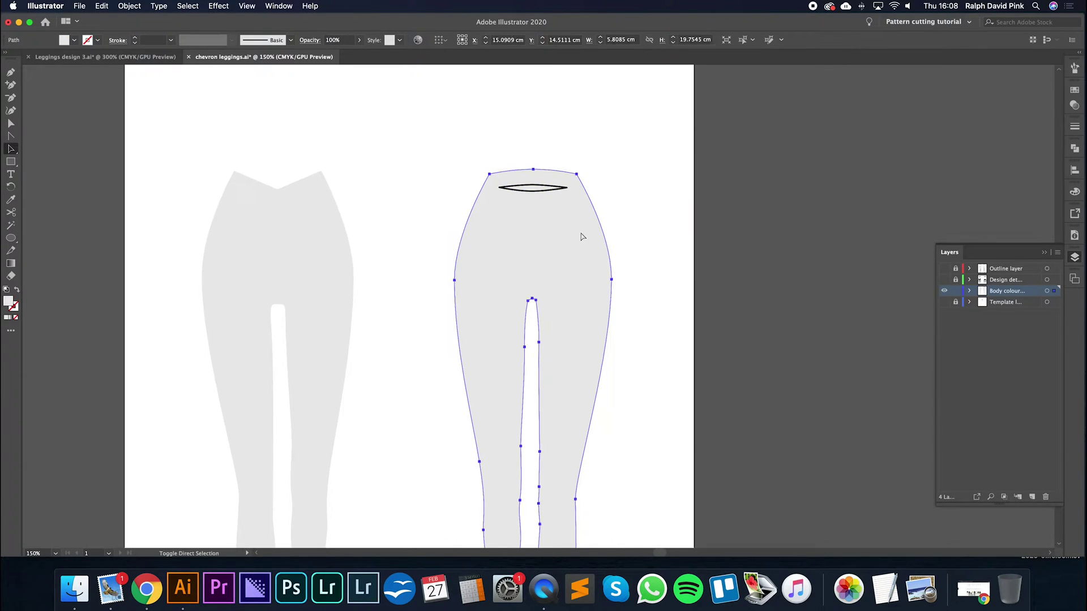
Make a compound path from the back view's grey body and the opening shape to cut the opening out.
left_click(628, 180)
left_click(521, 236, "super")
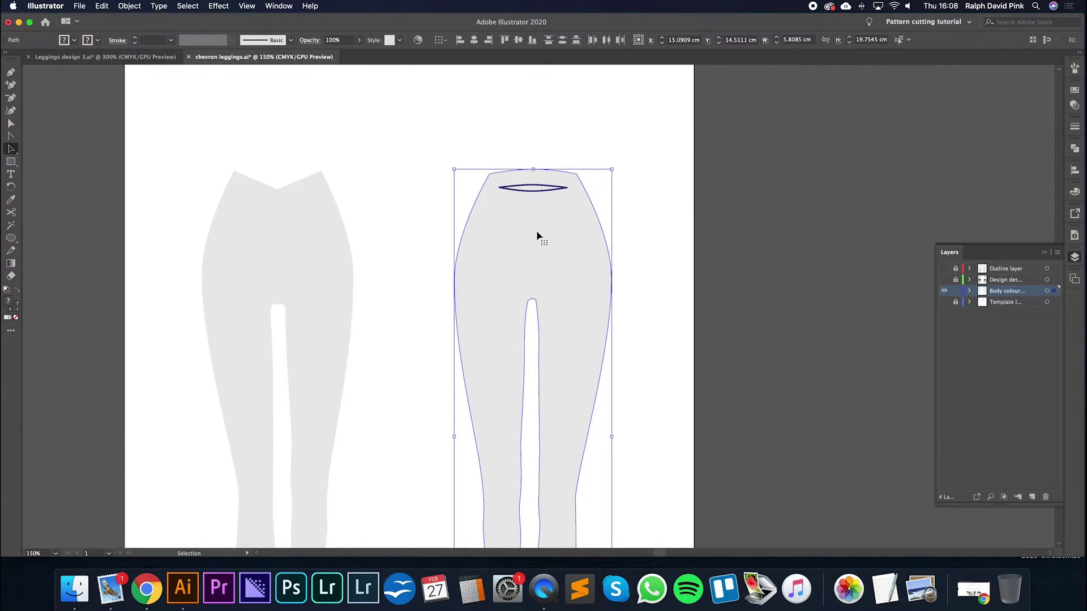
left_click(127, 6)
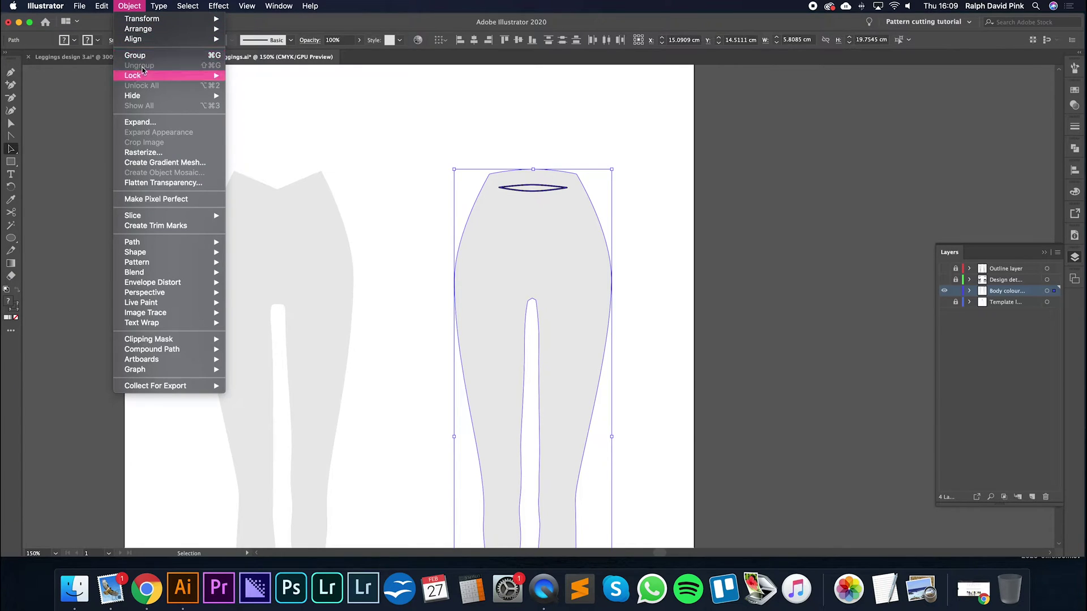
left_click(525, 141)
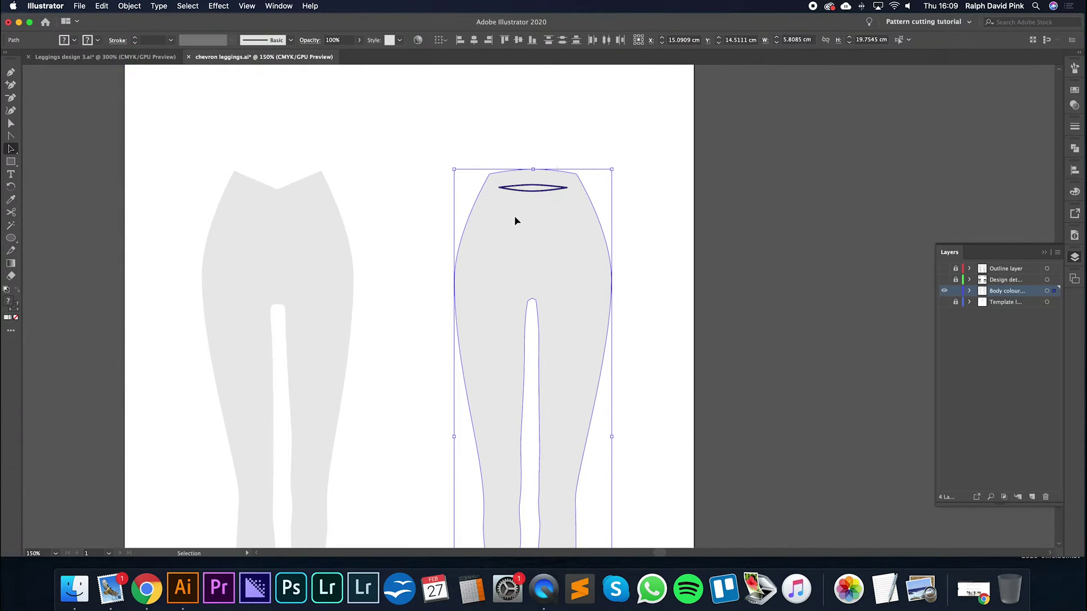
left_click(609, 158)
left_click_drag(608, 154, 542, 237)
right_click(548, 199)
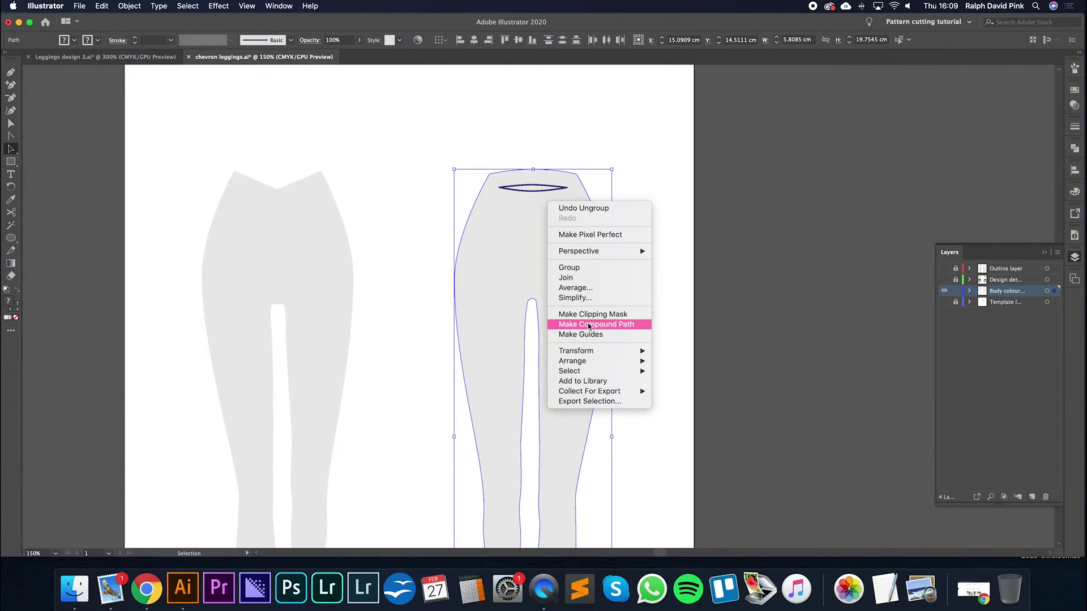
left_click(589, 326)
left_click(641, 256)
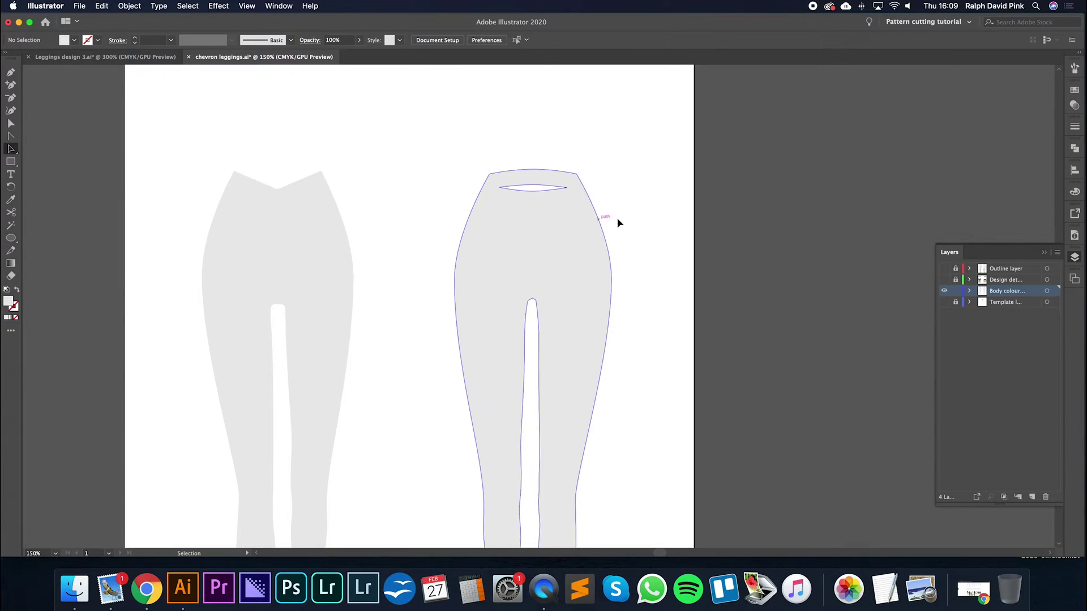
Show the outline, design detail and template layers again and check the back waistband opening.
left_click(944, 269)
left_click(944, 279)
left_click(944, 301)
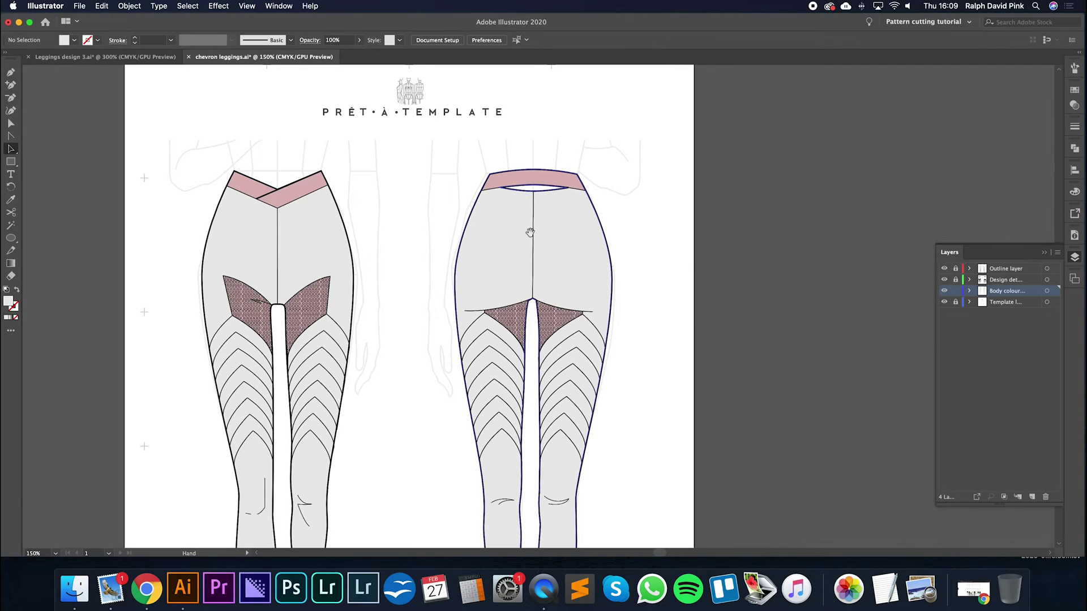
scroll(565, 201, "down", 2)
scroll(565, 201, "left", 2)
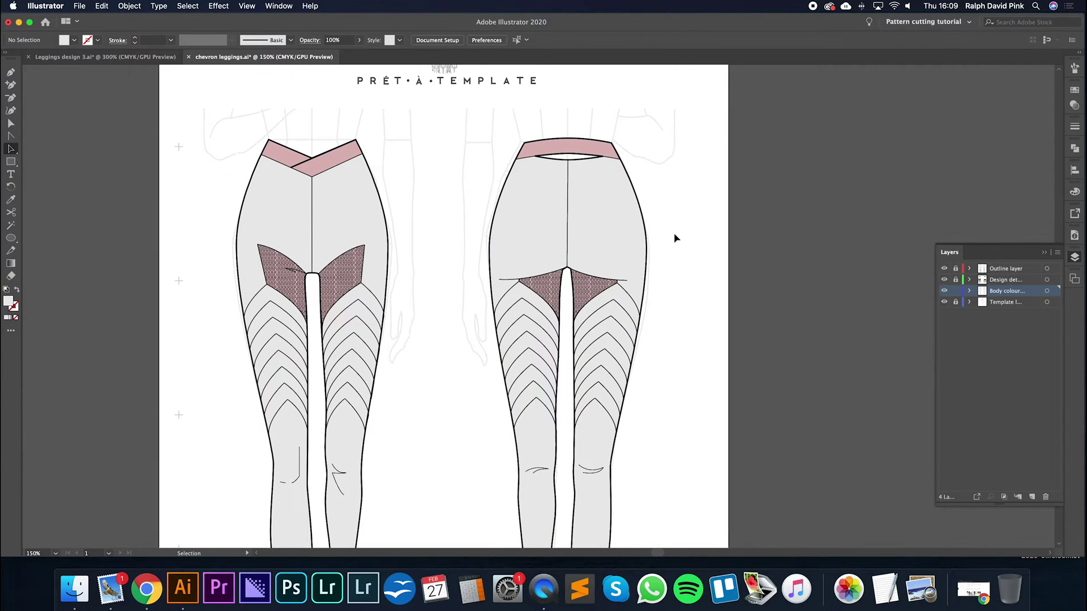
key("super+minus")
scroll(674, 236, "down", 3)
Unlock the design detail layer and check that the back body, a chevron band and the back waistband can be selected separately.
left_click(580, 209)
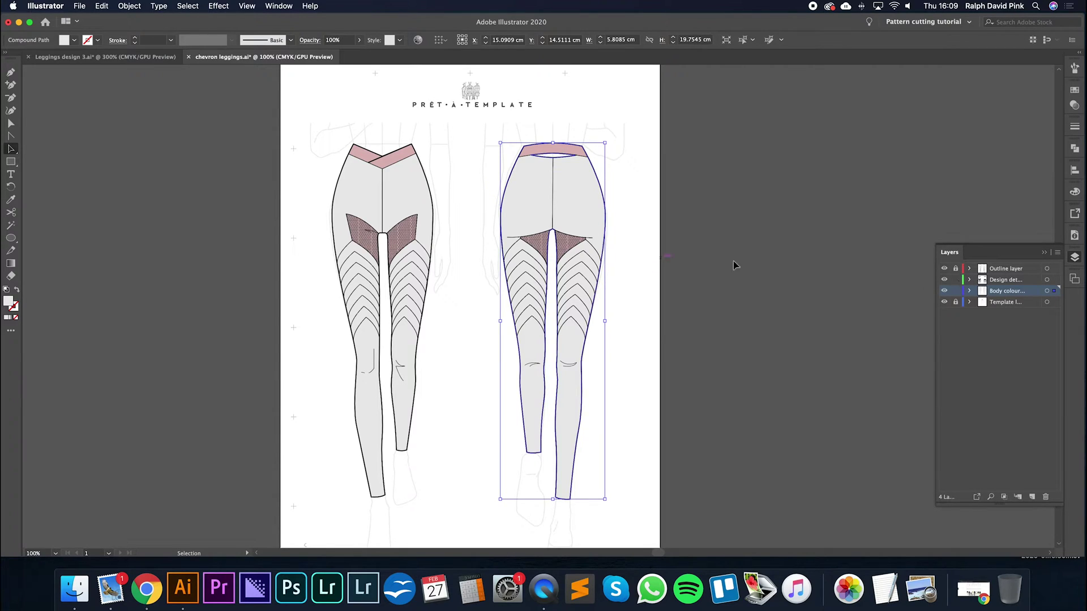
left_click(587, 274)
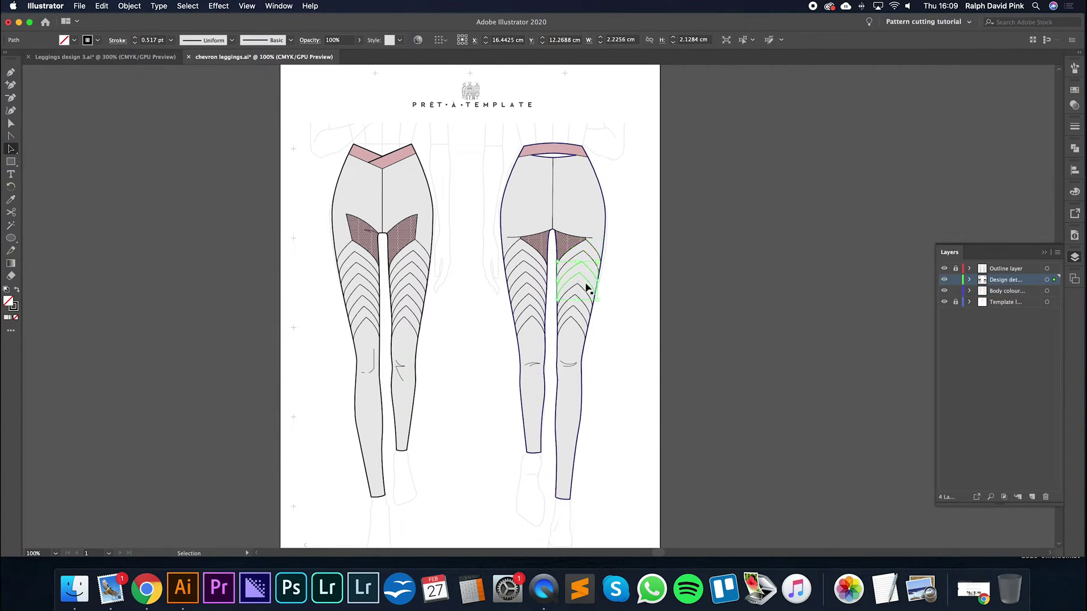
left_click(576, 208)
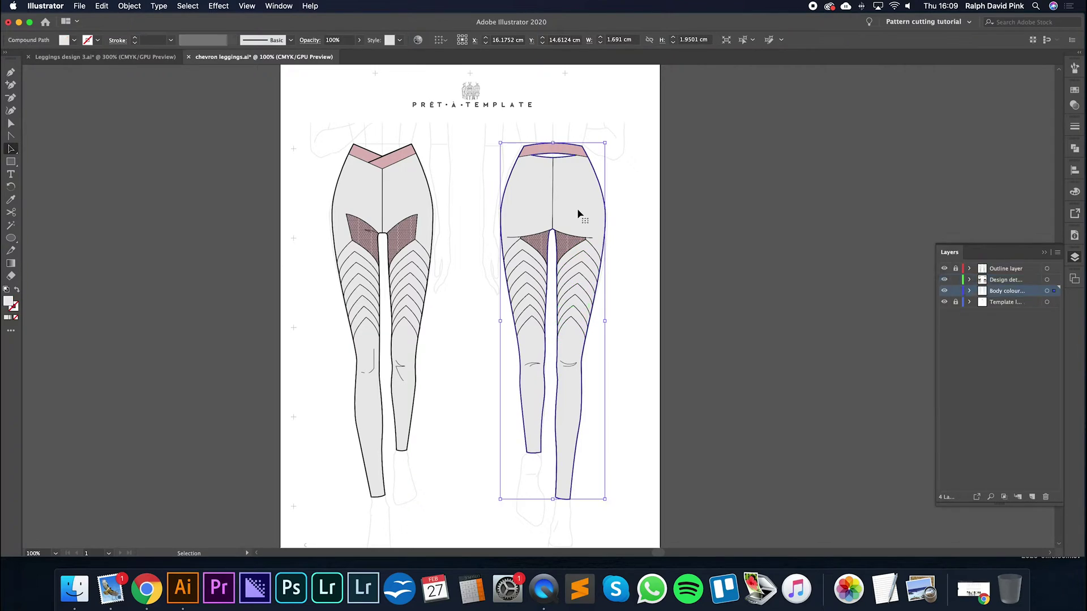
left_click(562, 152)
left_click(634, 189)
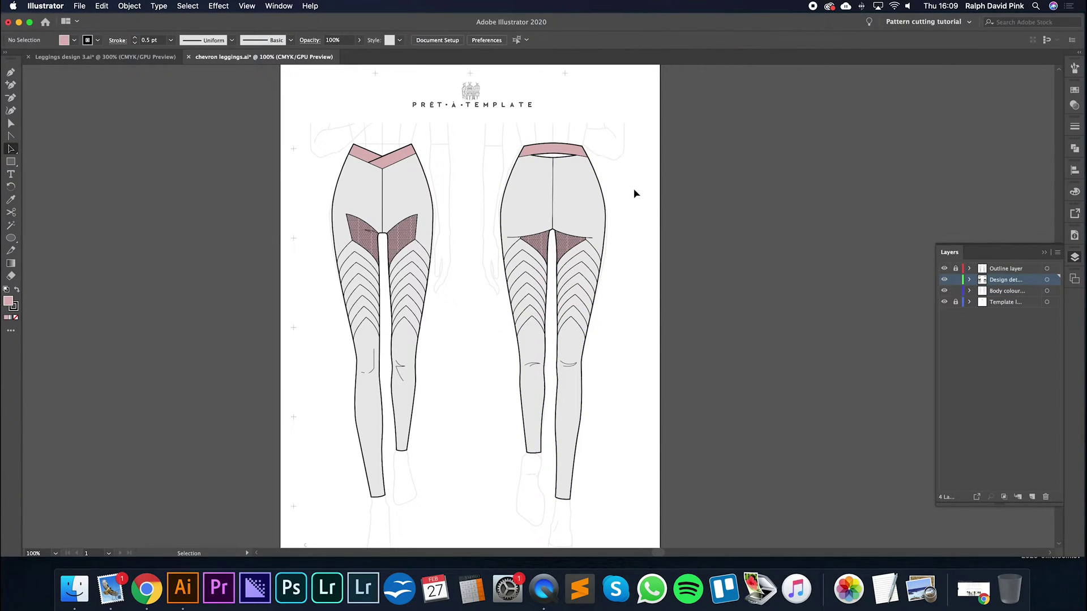
Fill the topmost chevron band on the back view's right leg with green 0fb251.
key("a")
left_click_drag(636, 203, 666, 229)
left_click(650, 246)
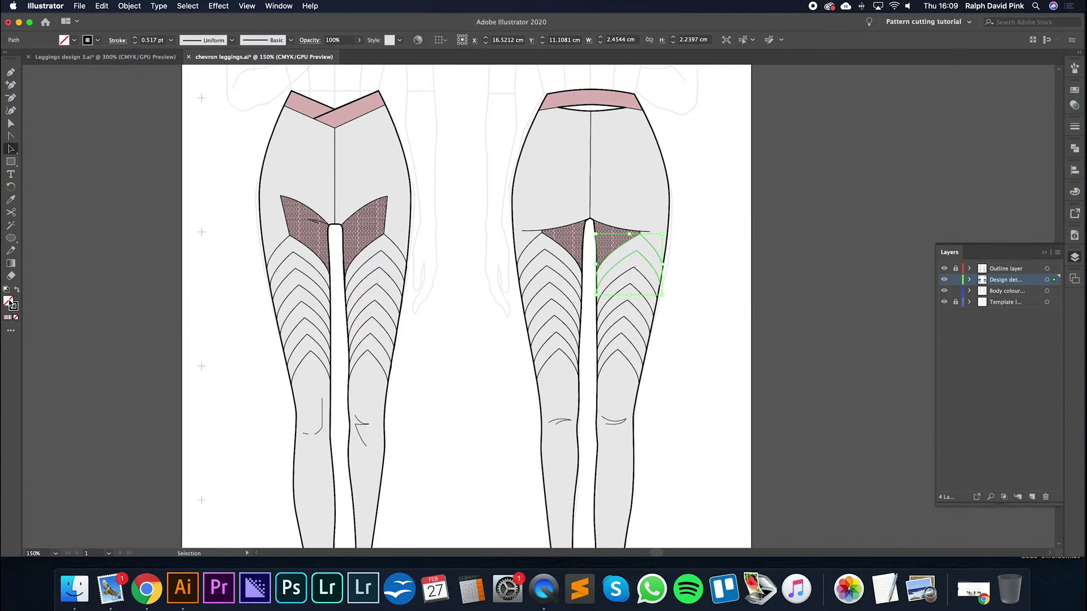
double_click(13, 306)
left_click(210, 218)
left_click(186, 180)
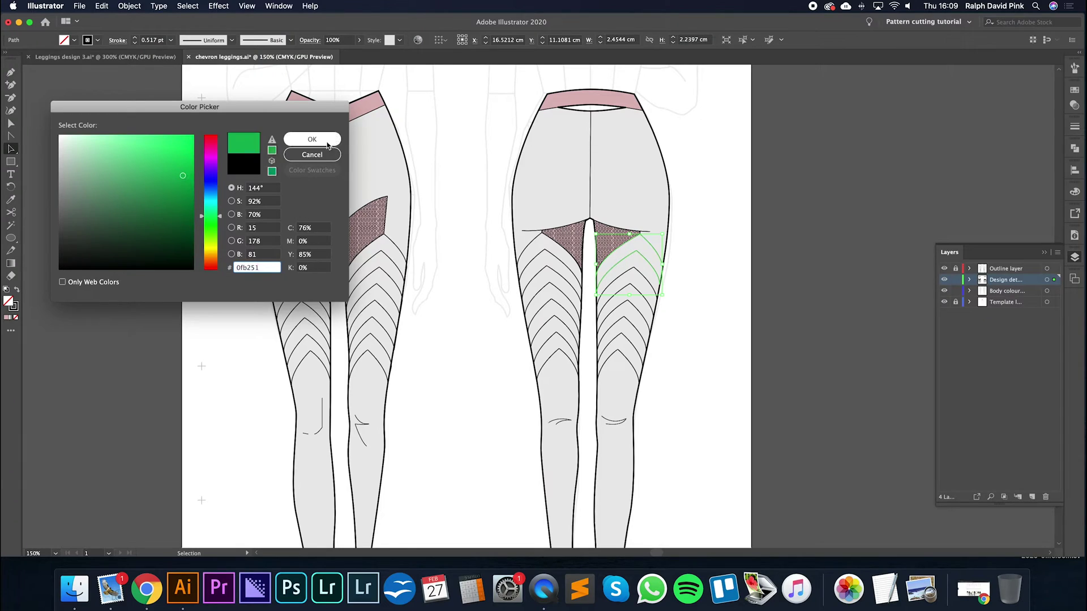
left_click(312, 139)
left_click(723, 226)
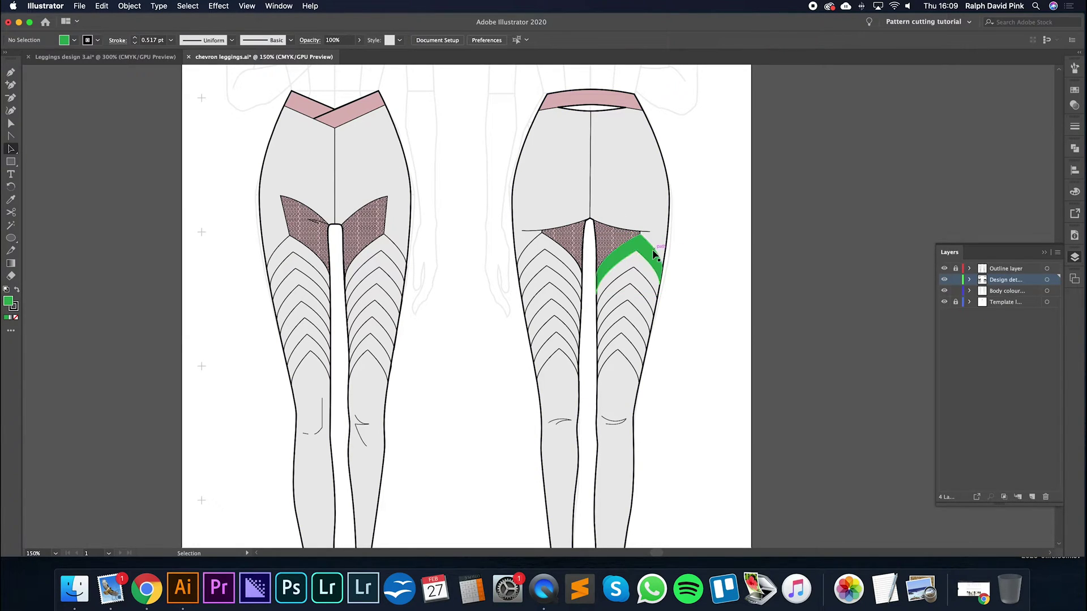
Copy the green fill onto the topmost chevron bands of the other three legs with the Eyedropper.
left_click(532, 245)
left_click(396, 246, "shift")
left_click(287, 245, "shift")
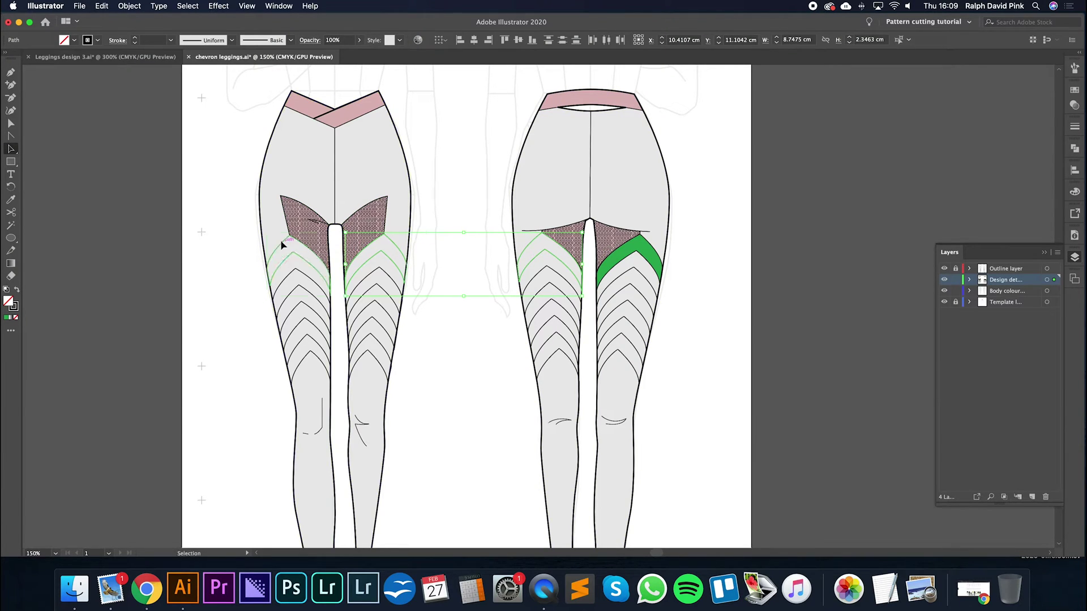
left_click(12, 197)
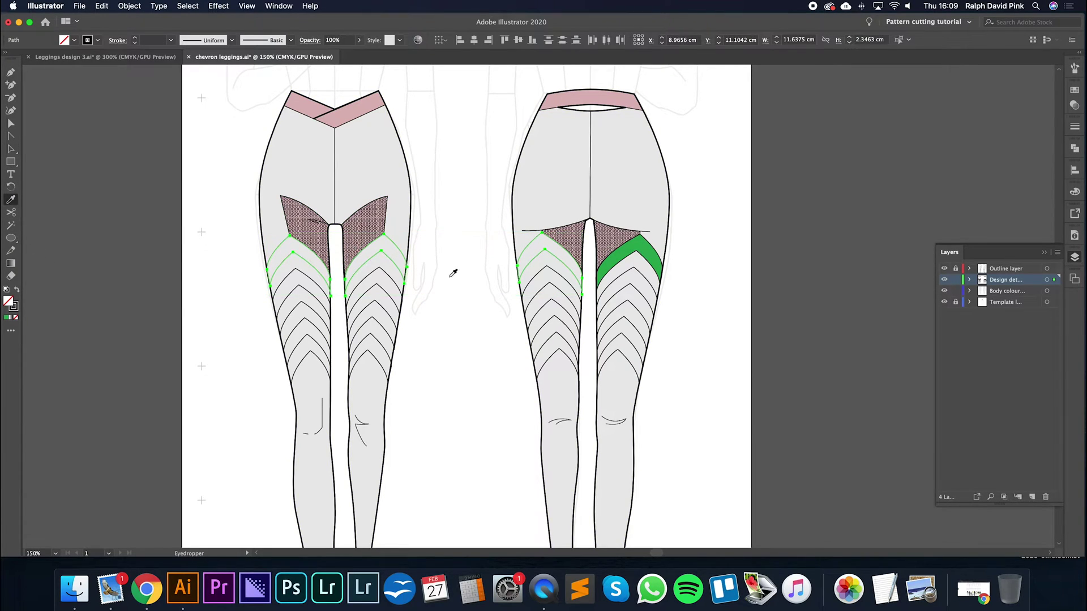
left_click(643, 250)
Fill the second chevron band on all four legs with blue.
left_click(625, 281)
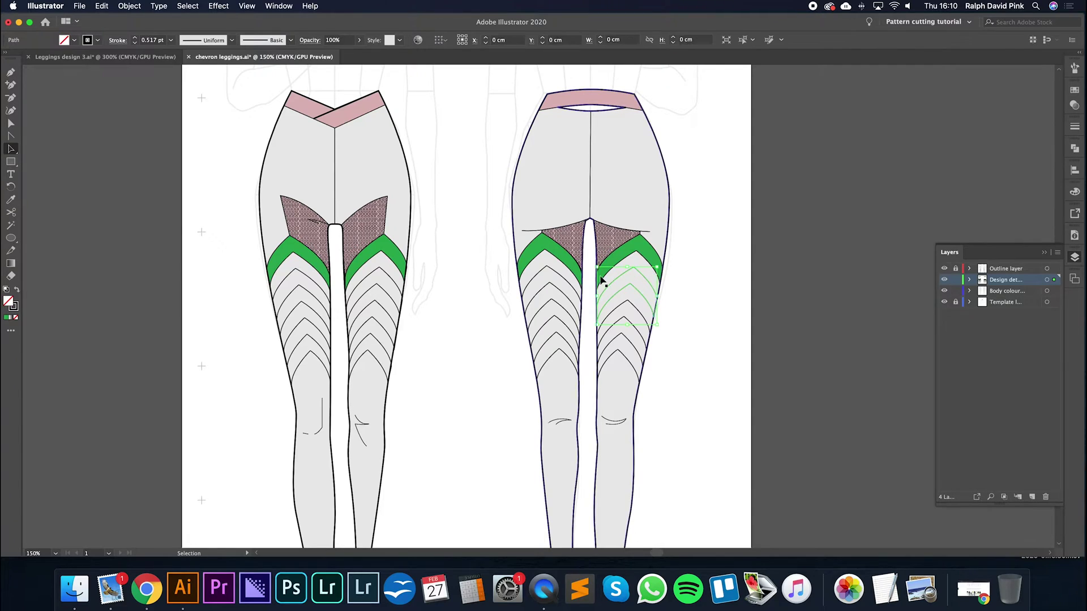
left_click(558, 274, "shift")
left_click(384, 275, "shift")
left_click(306, 282, "shift")
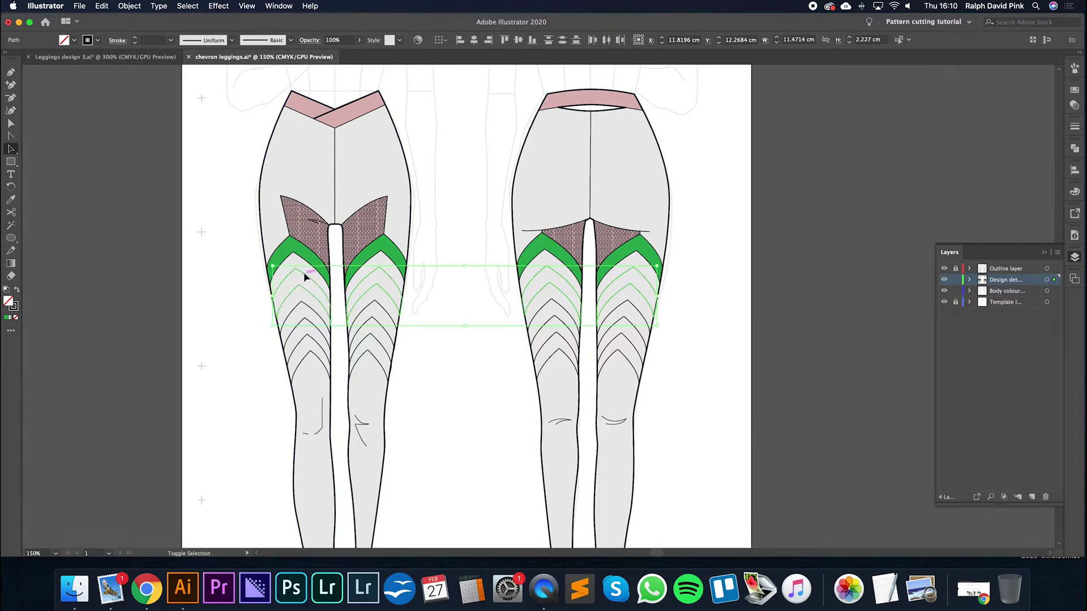
double_click(8, 300)
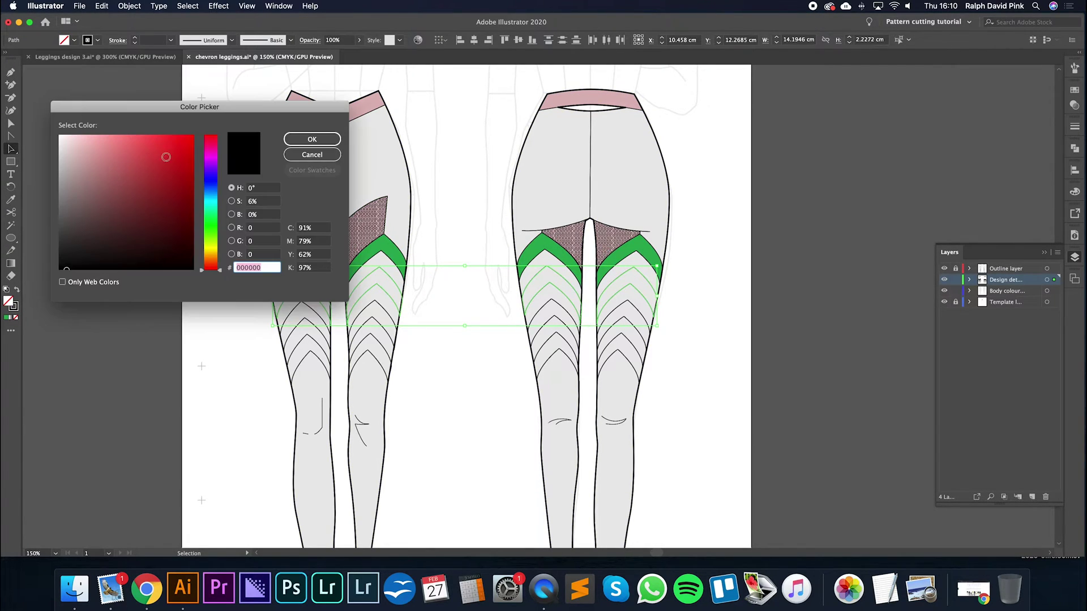
left_click(214, 199)
left_click(189, 165)
left_click(312, 138)
Undo the blue and green fills of the chevron bands.
key("super+z")
key("super+z")
key("super+z")
key("super+z")
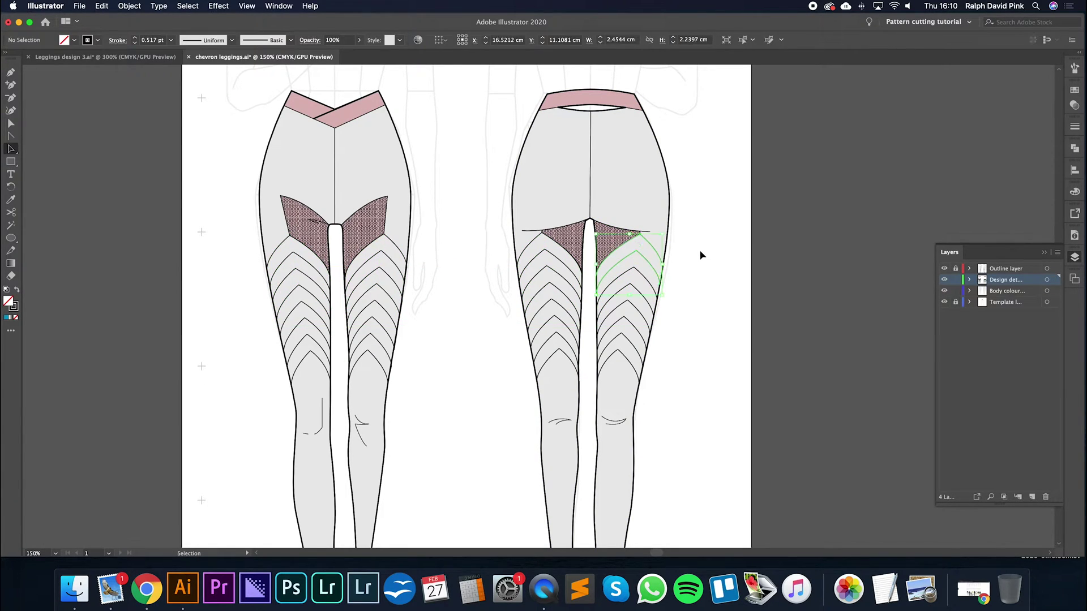
Group the topmost chevron bands of all four legs across the front and back views.
left_click(528, 246, "shift")
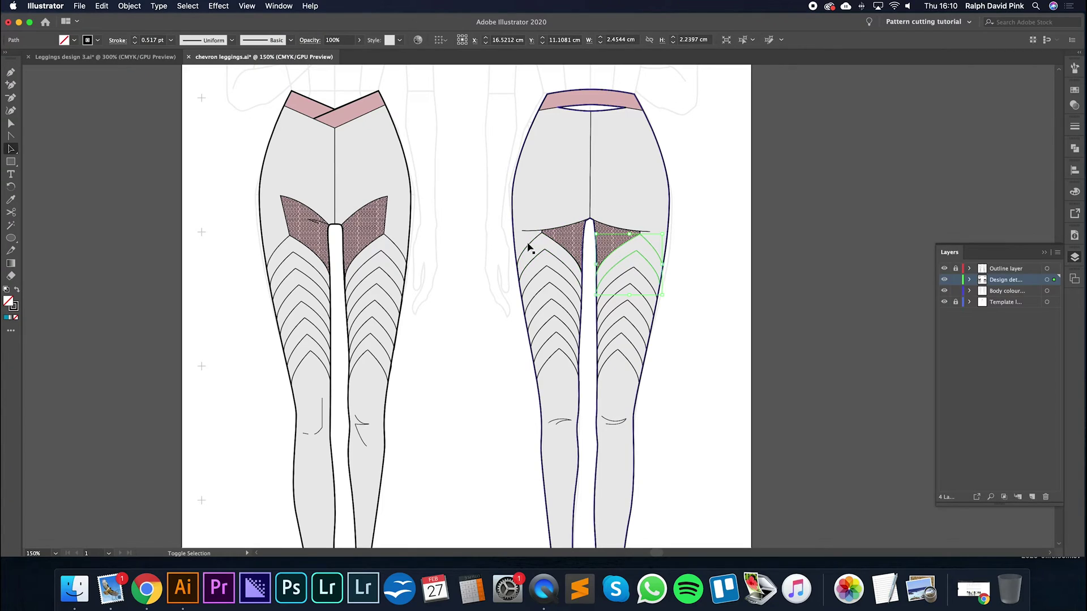
left_click(528, 245, "shift")
left_click(696, 244)
left_click(653, 247)
left_click(528, 247, "shift")
left_click(281, 245, "shift")
left_click(127, 7)
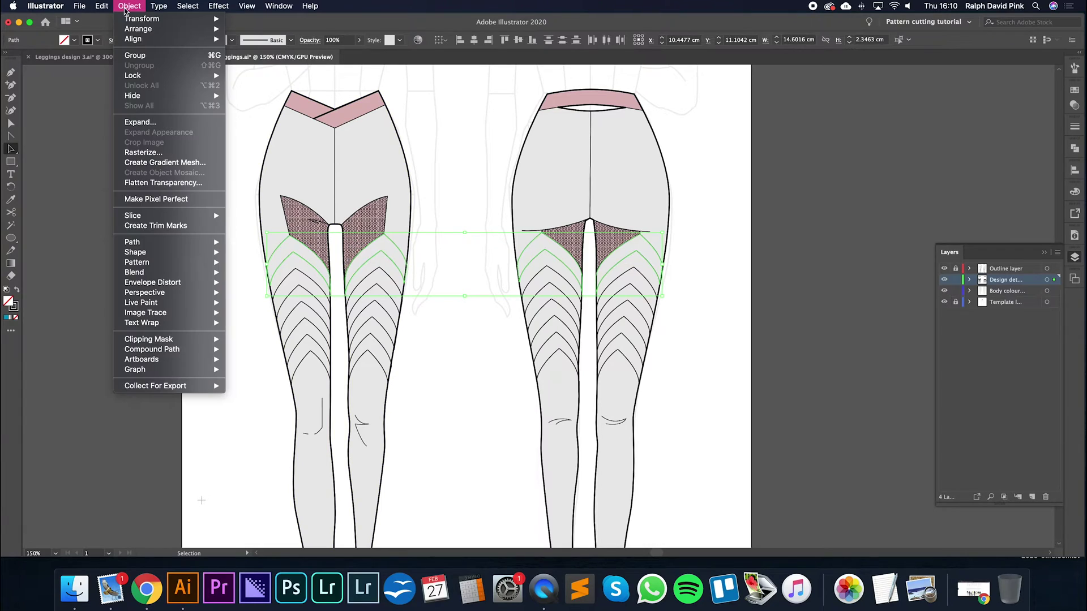
left_click(135, 55)
left_click(696, 298)
left_click(664, 258)
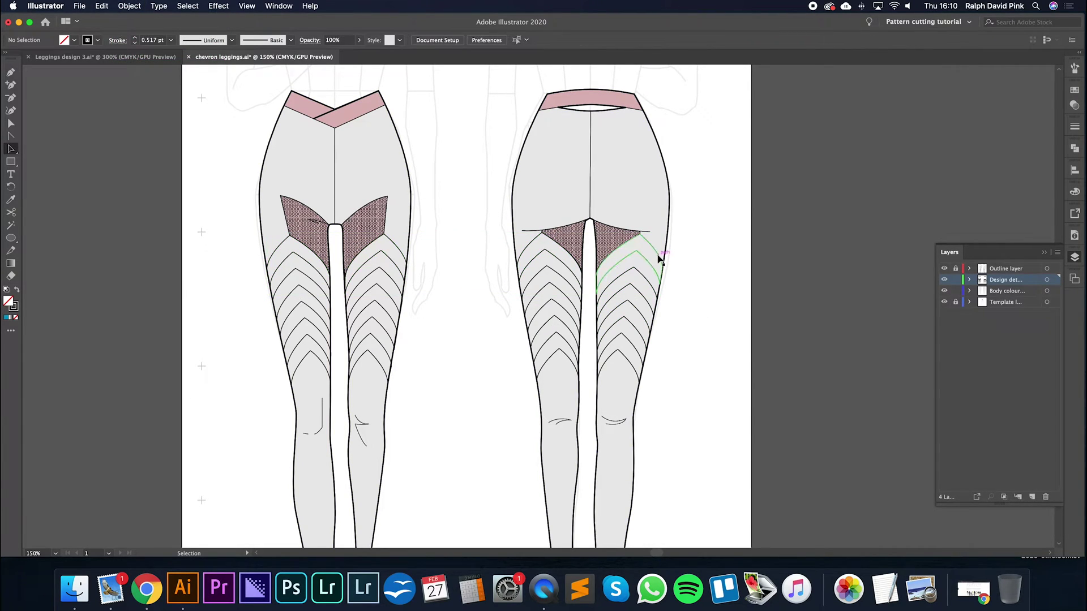
Group the second-row chevron bands of all four legs.
left_click(309, 274)
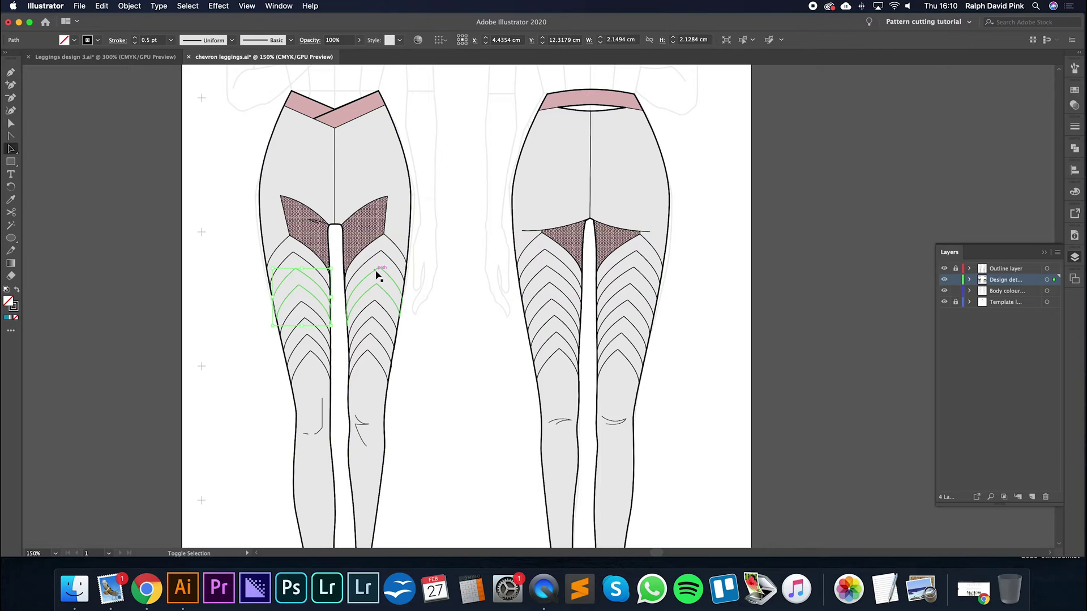
left_click(561, 276, "shift")
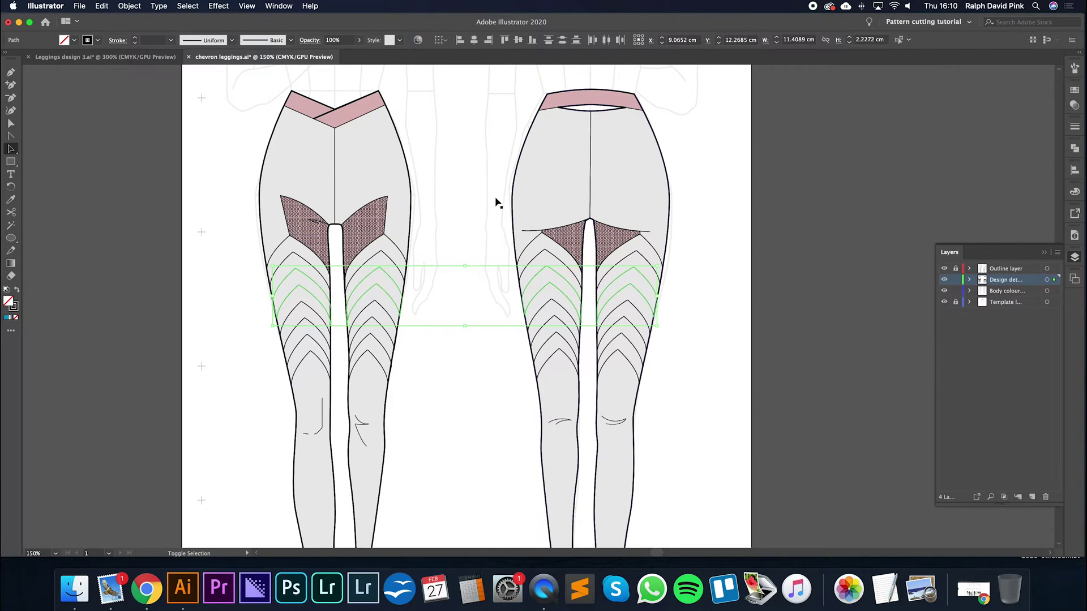
left_click(134, 7)
left_click(139, 52)
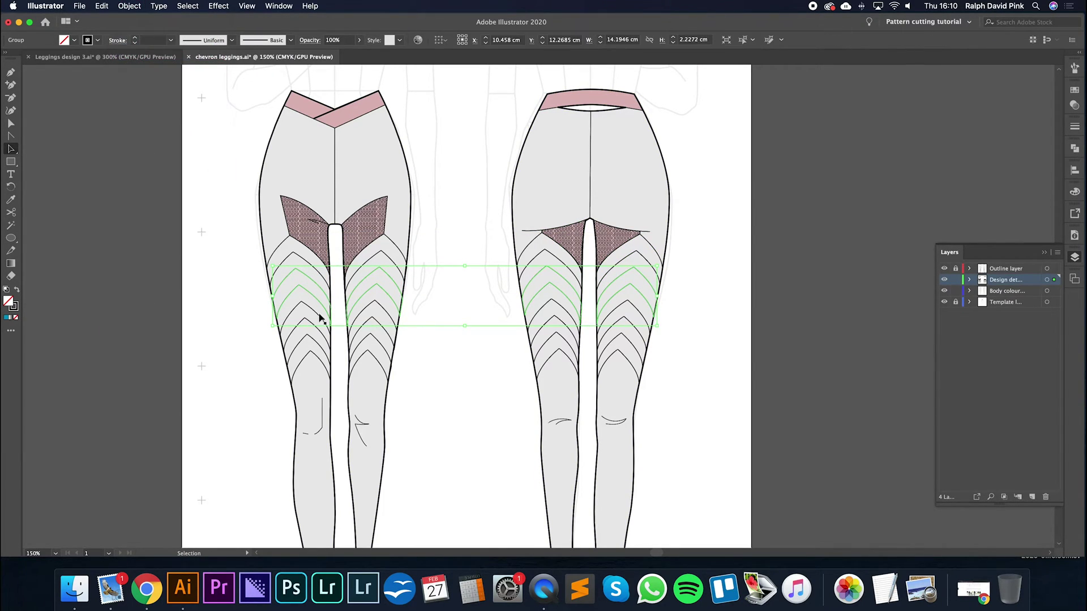
Group the third-row chevron bands of all four legs across the front and back views.
left_click(303, 303, "shift")
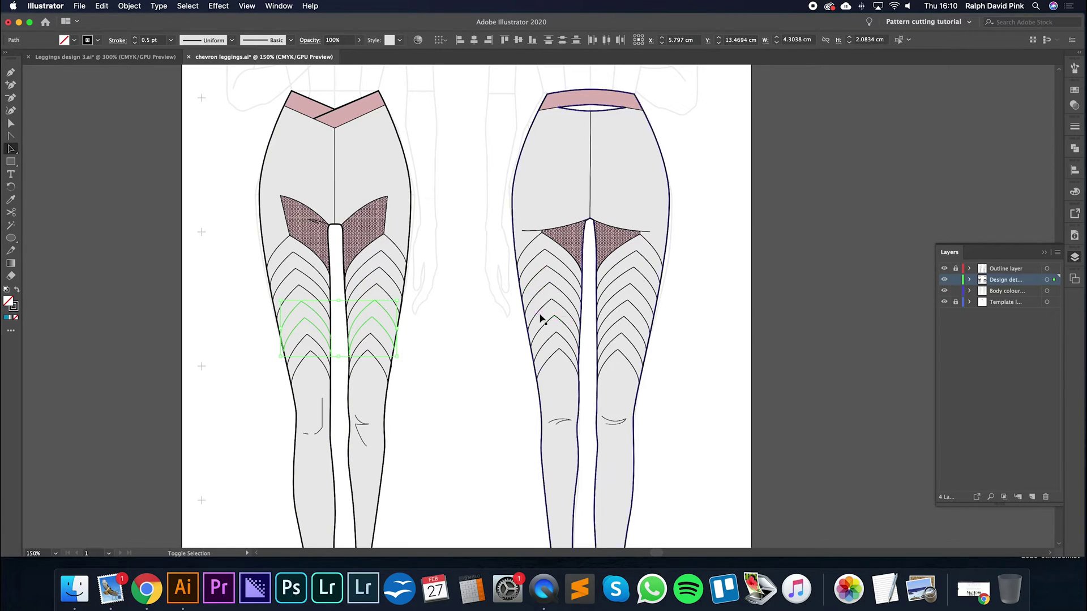
left_click(557, 306, "shift")
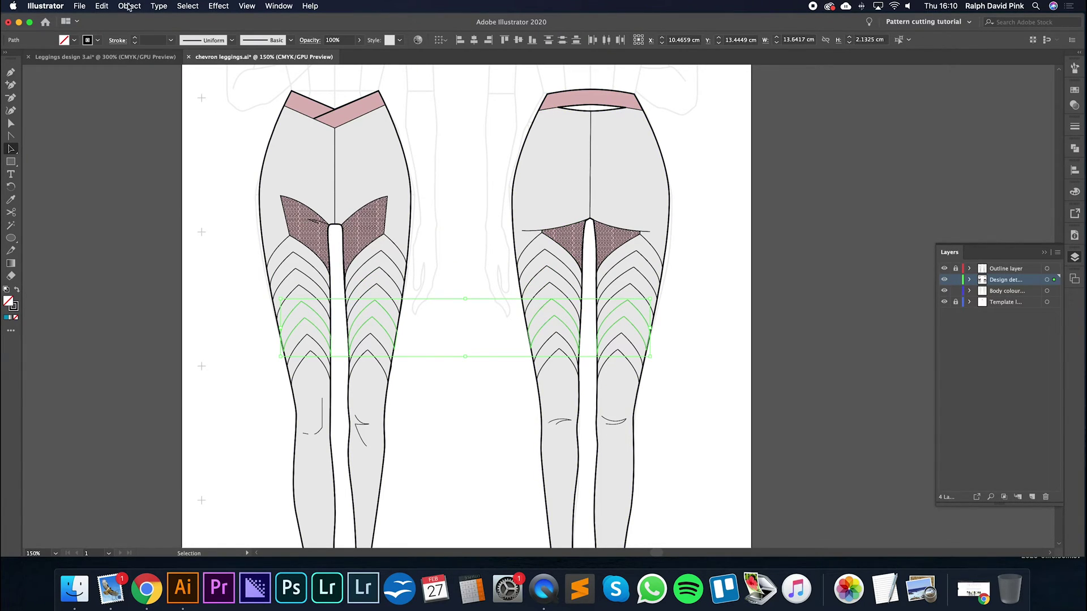
left_click(129, 6)
left_click(136, 54)
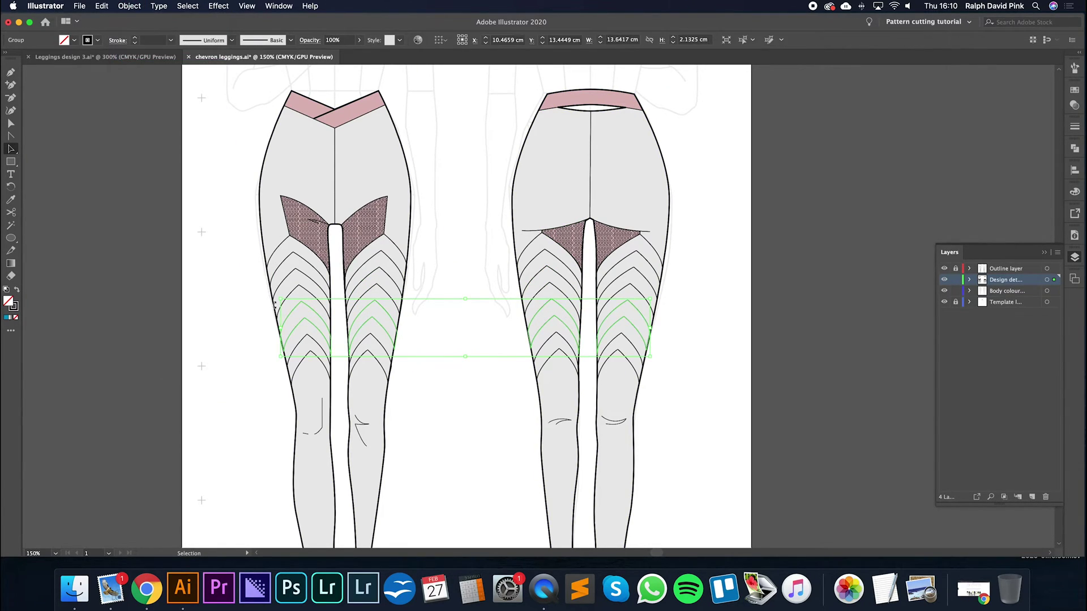
Group the lowest-row chevron bands of all four legs across the front and back views.
left_click(317, 341)
left_click(372, 347)
left_click(325, 339, "shift")
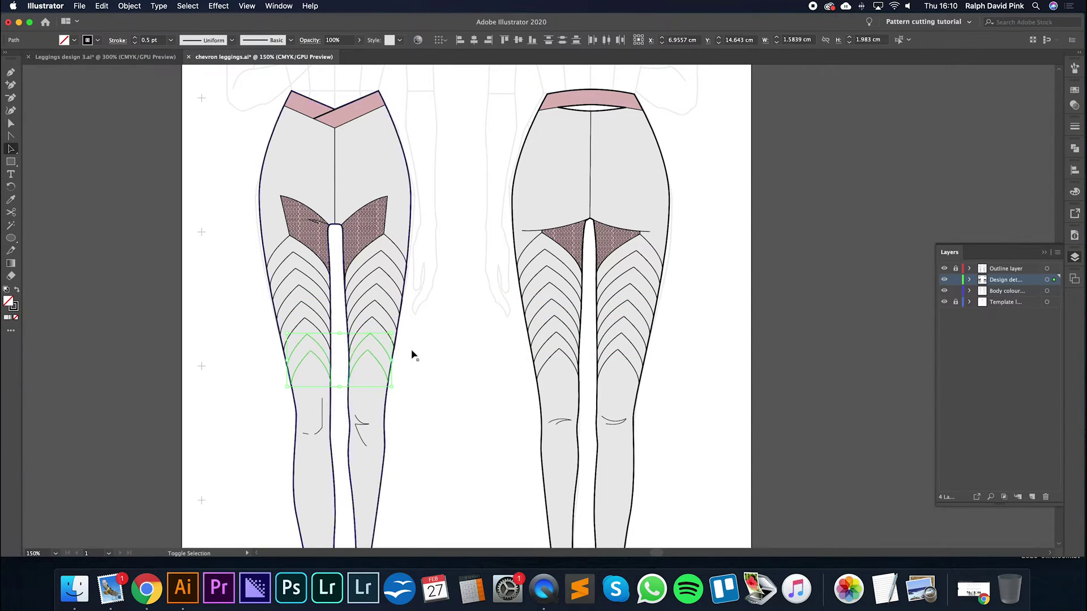
left_click(561, 342, "shift")
left_click(632, 345, "shift")
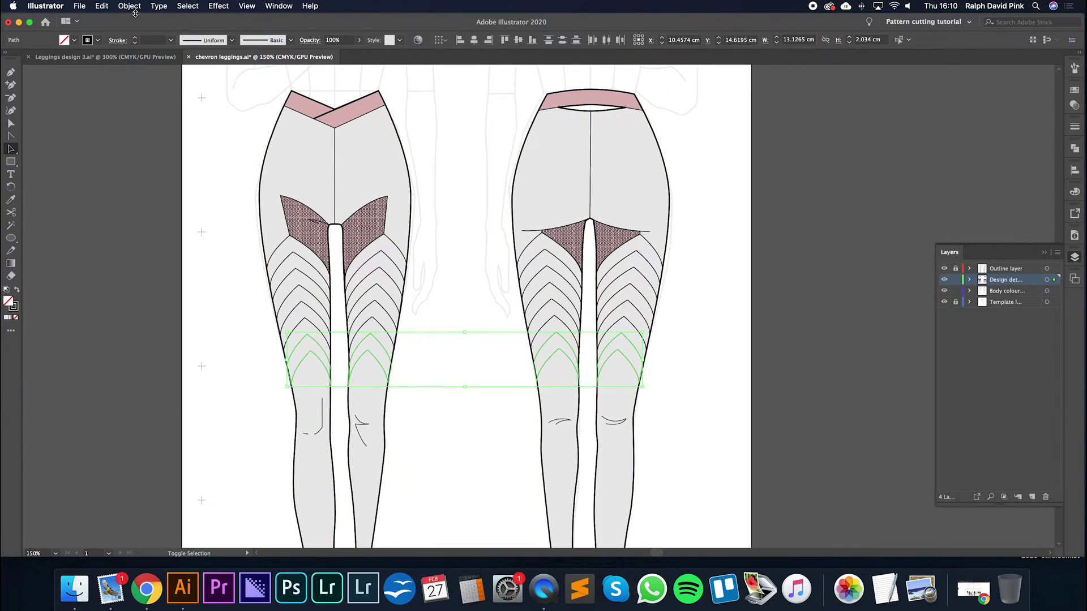
left_click(129, 6)
left_click(135, 55)
Select the chevron rows one after another to check how they are grouped.
left_click(412, 345)
left_click(309, 344)
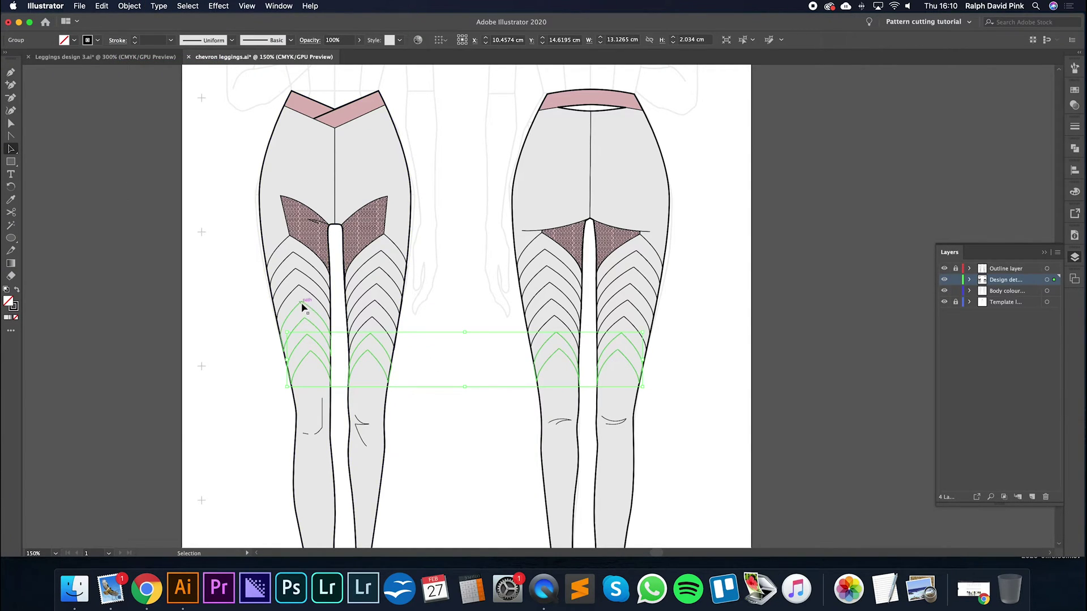
left_click(294, 271)
left_click(283, 244)
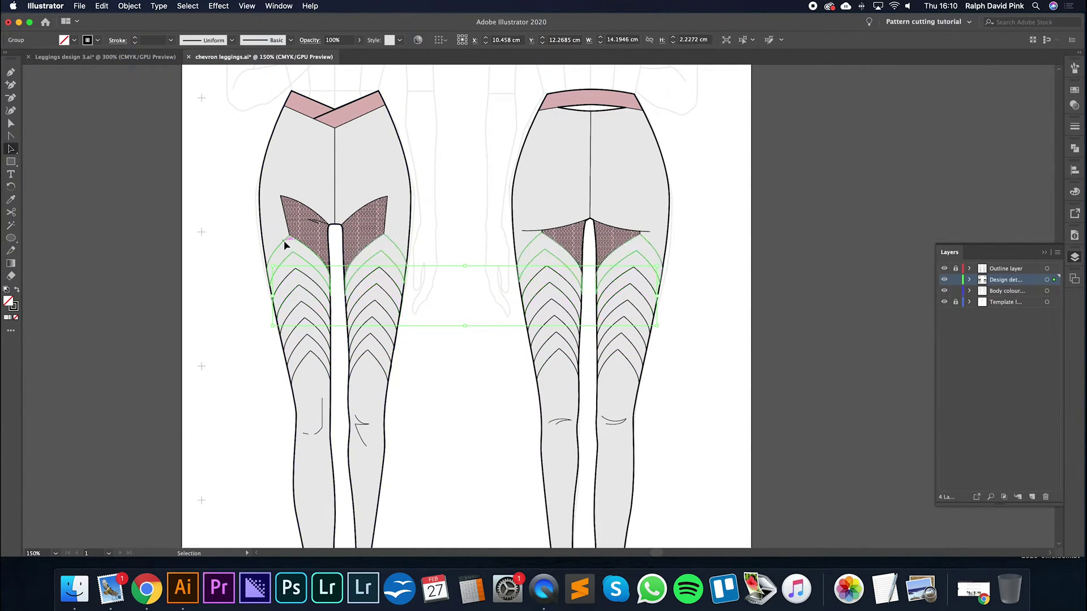
left_click(288, 276, "shift")
left_click(288, 280, "shift")
left_click(237, 249)
Group the top two chevron rows together across all four legs.
left_click(279, 246)
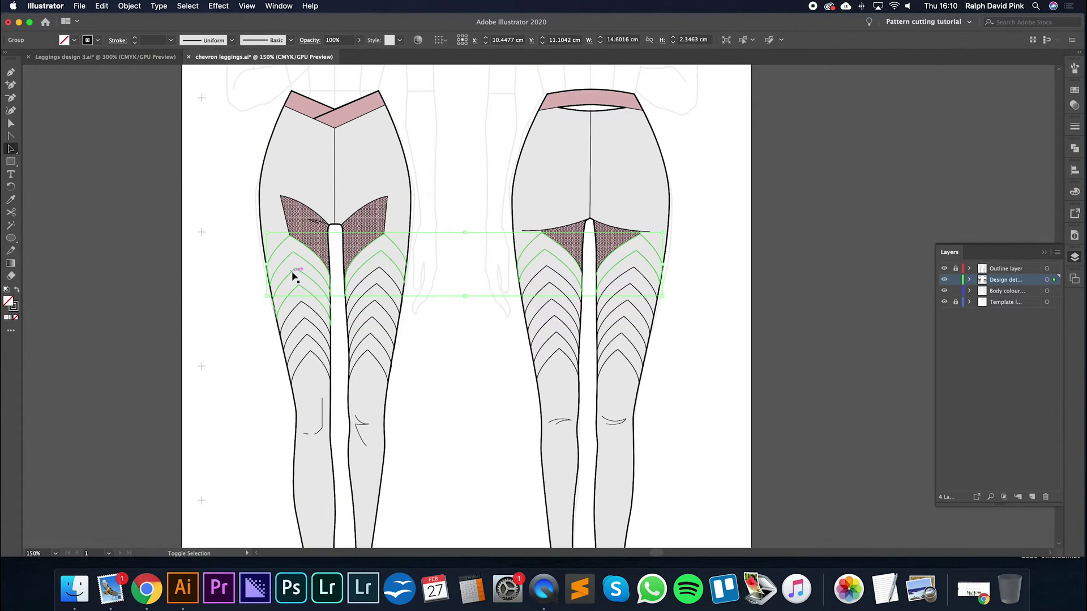
left_click(290, 280, "shift")
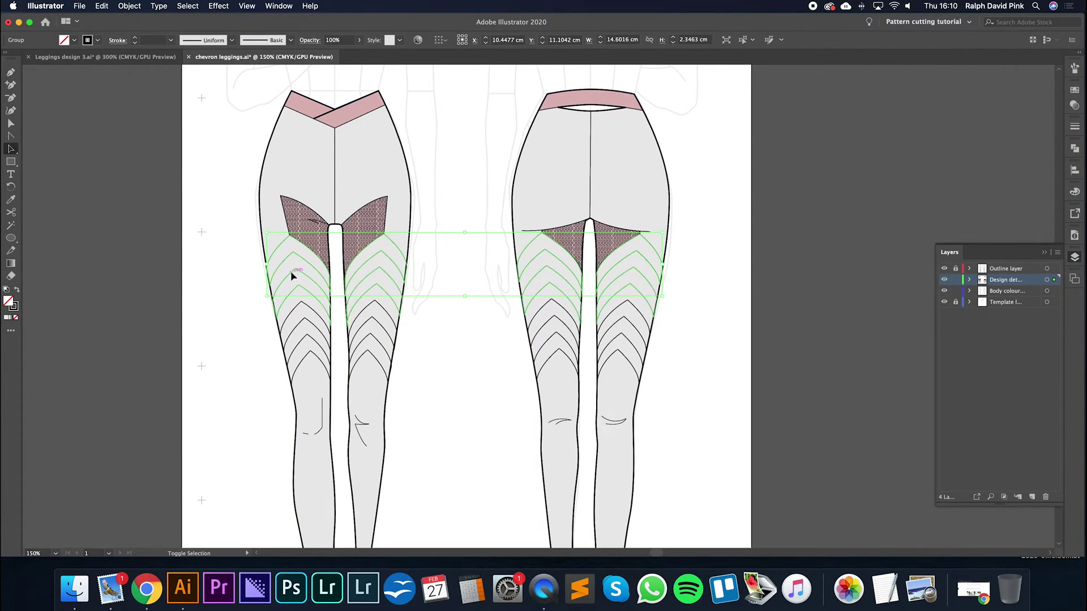
left_click(119, 11)
left_click(136, 55)
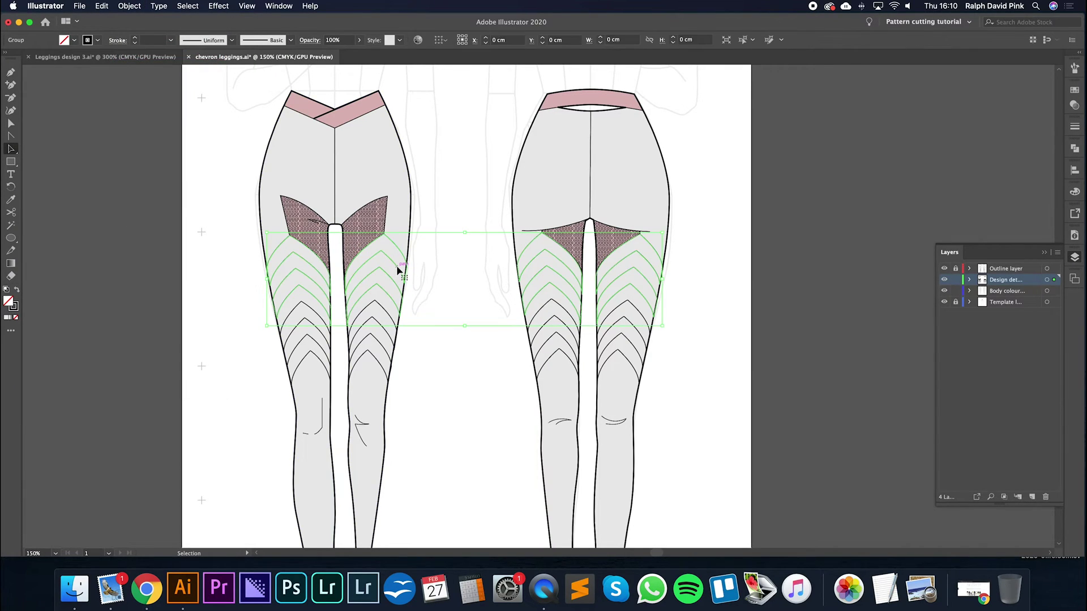
left_click(483, 356)
left_click(544, 283)
left_click_drag(635, 310, 628, 342)
left_click(701, 325)
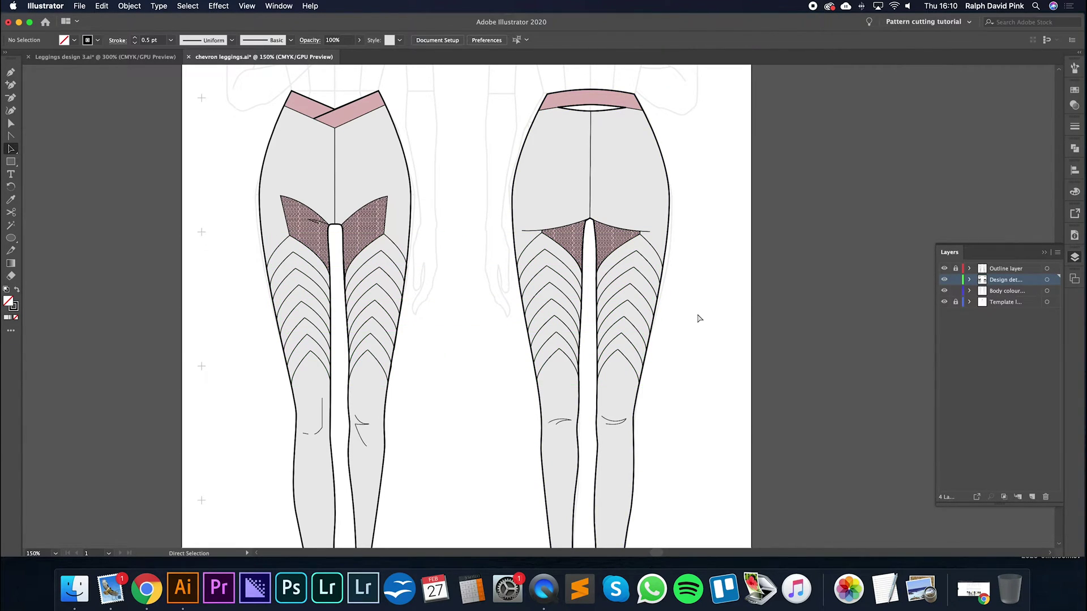
Group the four mesh-patterned inner-thigh panels of the front and back views.
key("super+1")
left_click_drag(645, 301, 648, 314)
left_click(387, 266)
left_click(426, 266, "shift")
left_click(553, 274, "shift")
left_click(588, 275, "shift")
left_click(129, 5)
left_click(139, 57)
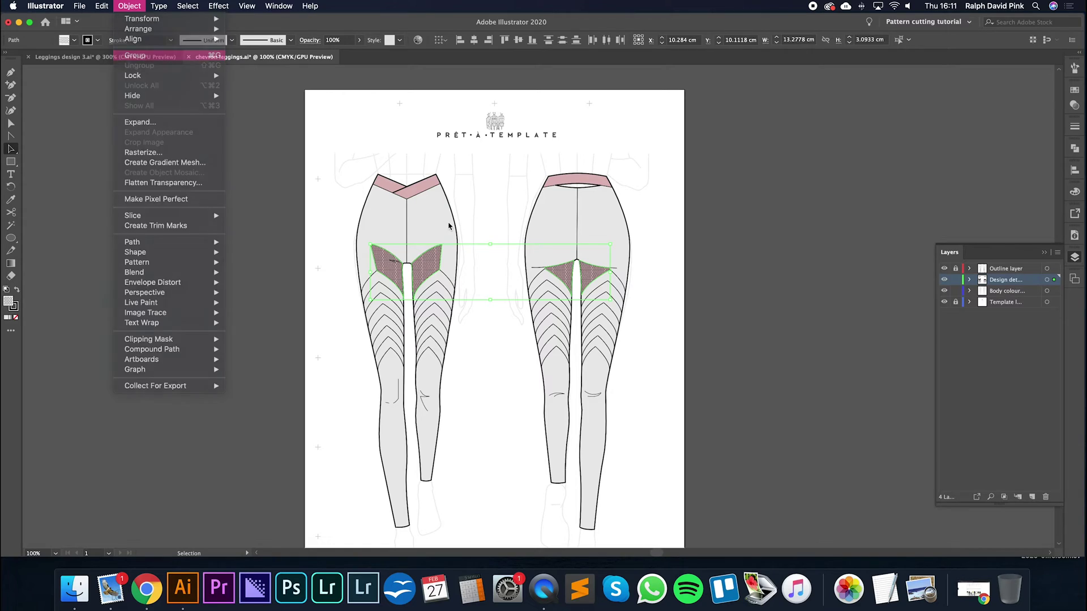
left_click_drag(429, 262, 456, 219)
left_click(423, 267)
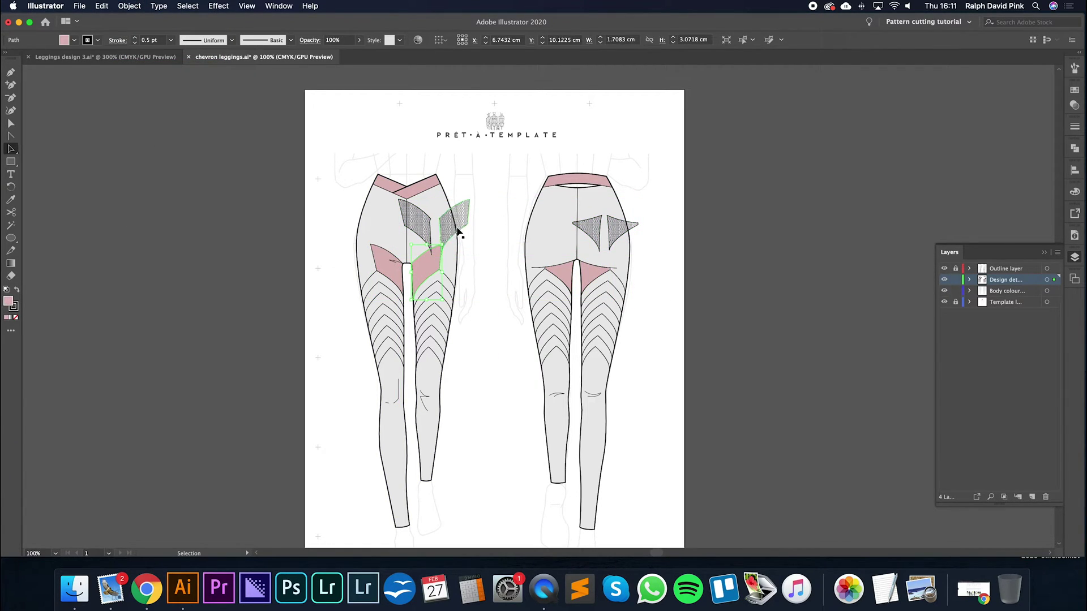
key("super+z")
Group the four pink inner-thigh panels beneath the mesh, moving the mesh group aside and back into place.
left_click_drag(425, 269, 450, 227)
left_click(423, 266)
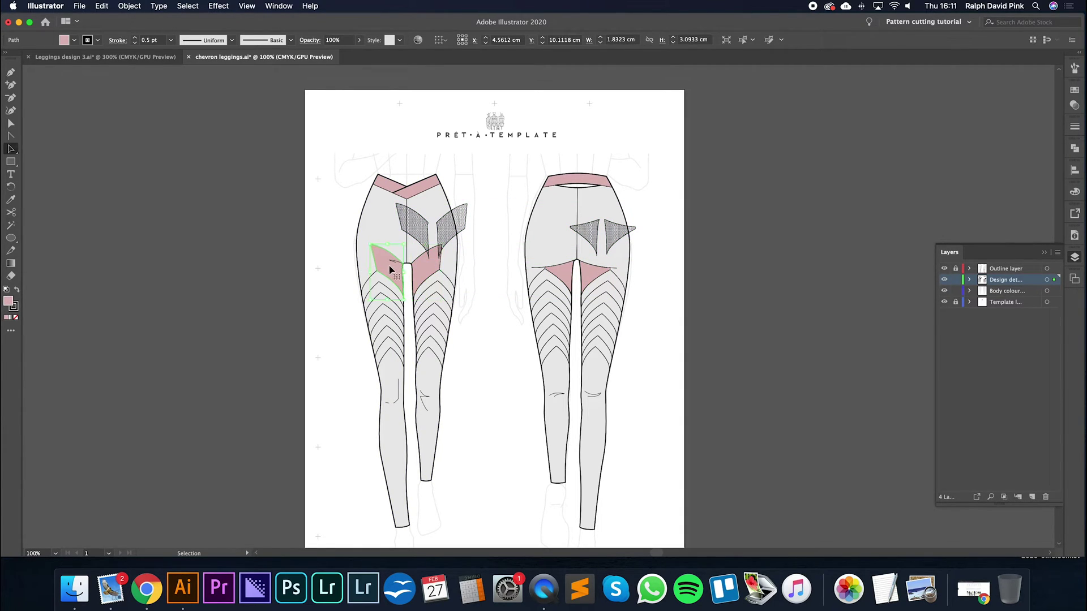
left_click(423, 272, "shift")
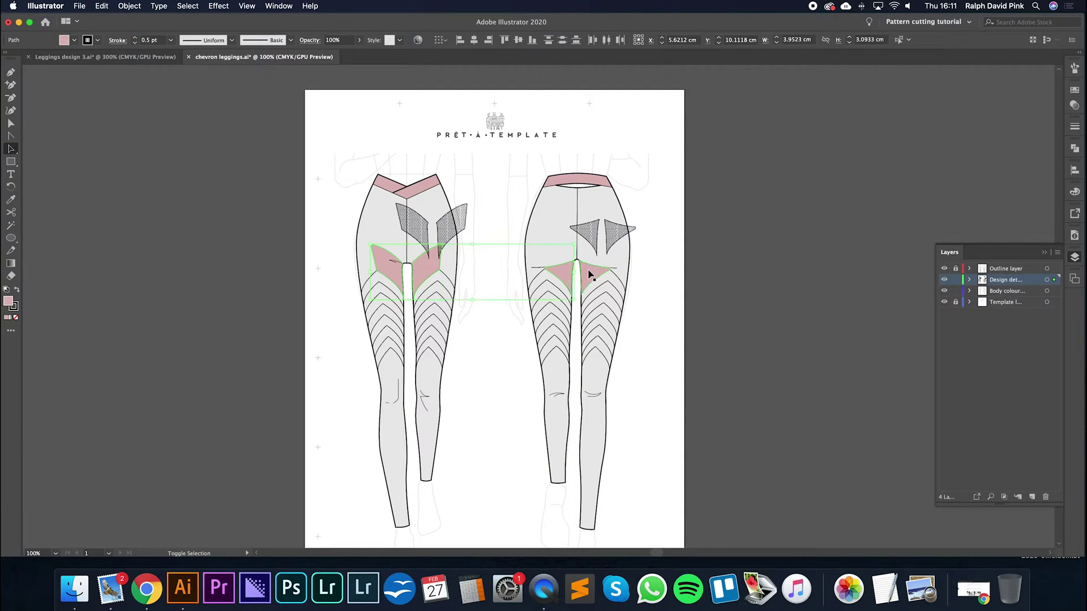
left_click(127, 7)
left_click(137, 56)
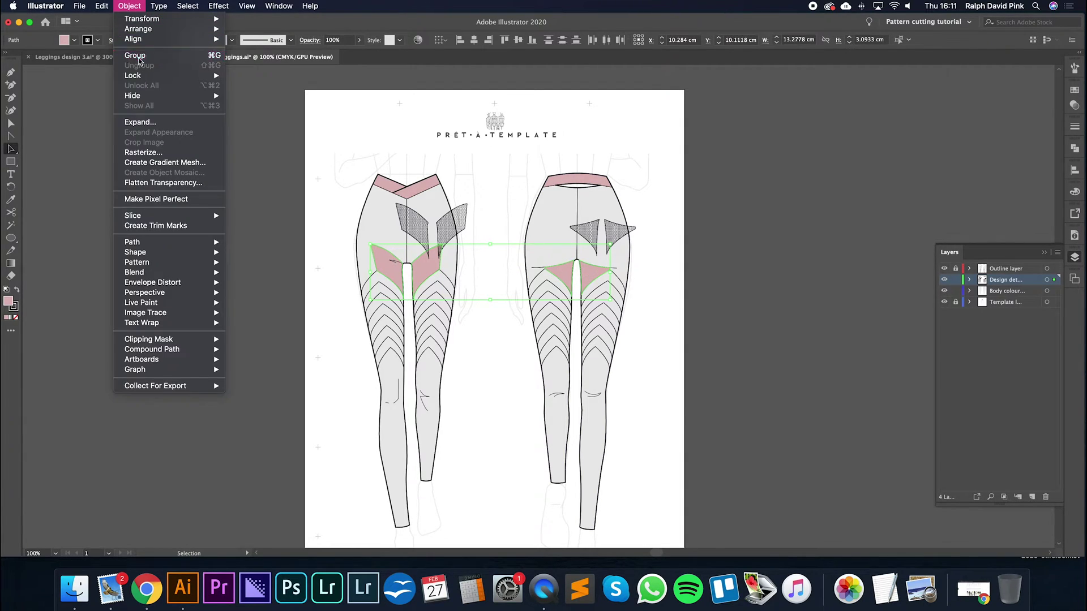
left_click(487, 217)
left_click_drag(467, 208, 443, 249)
Group the pink front and back waistband pieces.
left_click(426, 190)
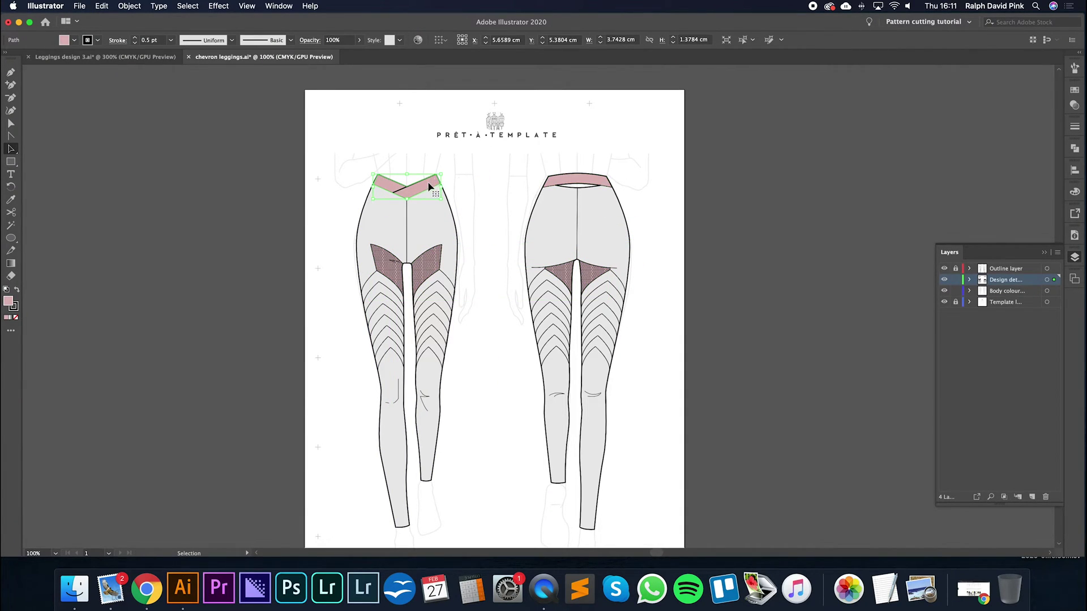
left_click(576, 182, "shift")
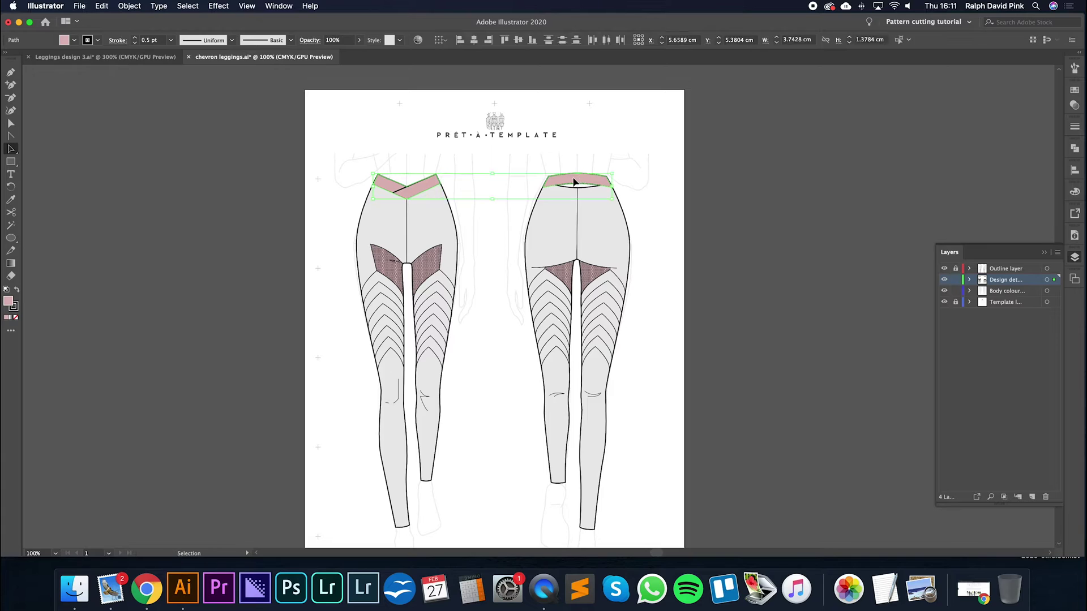
left_click(125, 8)
left_click(135, 76)
left_click(633, 223)
Group the grey body colour shapes of the front and back views.
left_click(589, 242)
left_click(429, 216, "shift")
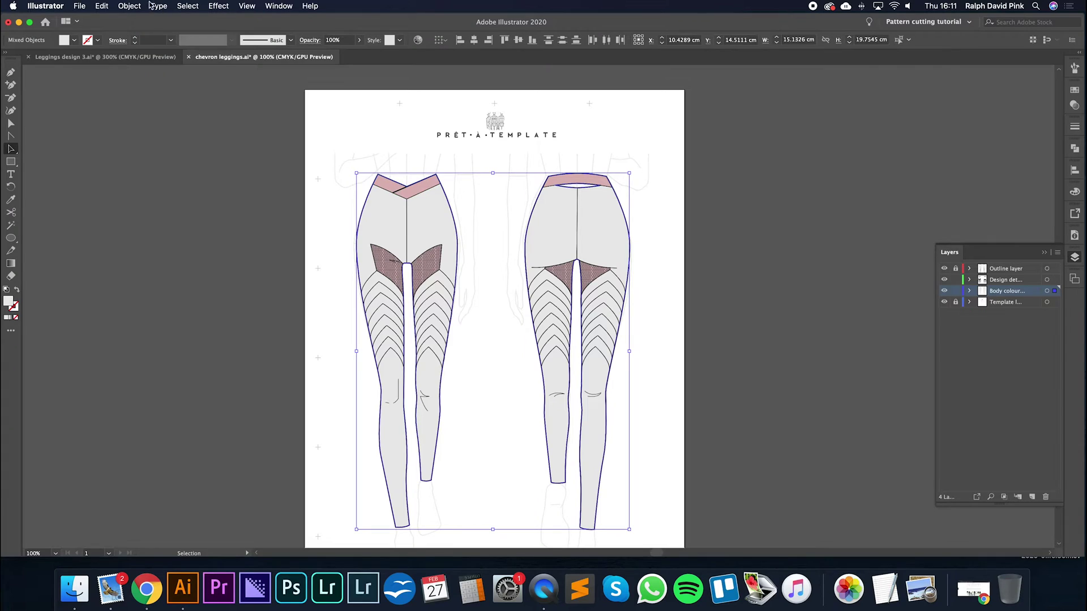
left_click(129, 6)
left_click(137, 57)
left_click(674, 320)
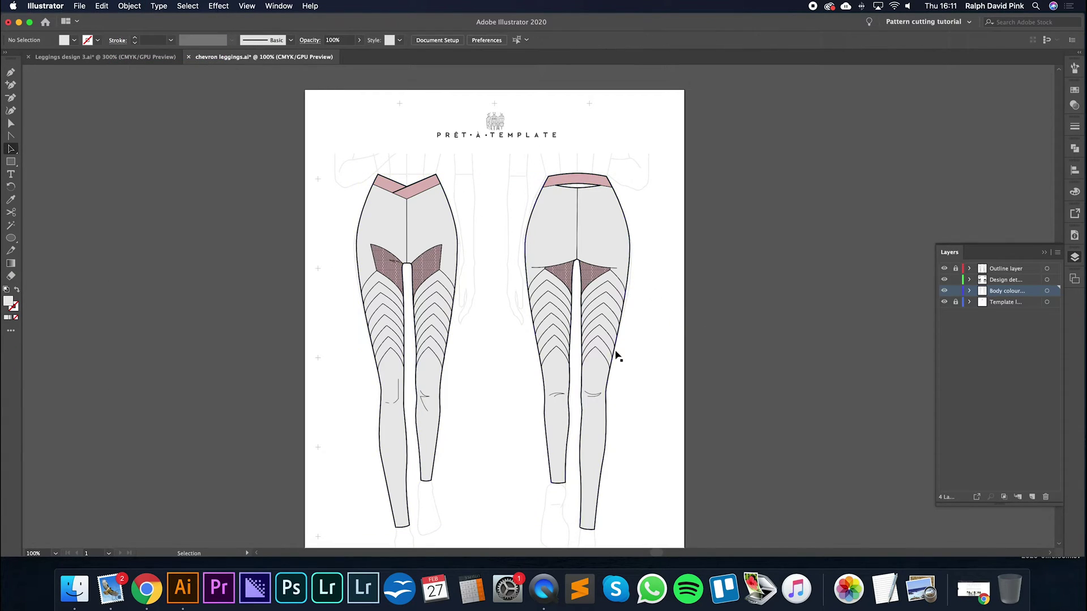
Select the chevron, mesh, body and waistband pieces in turn to check their grouping.
left_click_drag(615, 338, 614, 300)
left_click(614, 276)
left_click(588, 274)
left_click(602, 230)
left_click(608, 184)
left_click(430, 262)
left_click(494, 272)
Add a new layer named "colour palette layer" and move it above the outline layer.
scroll(494, 273, "down", 2)
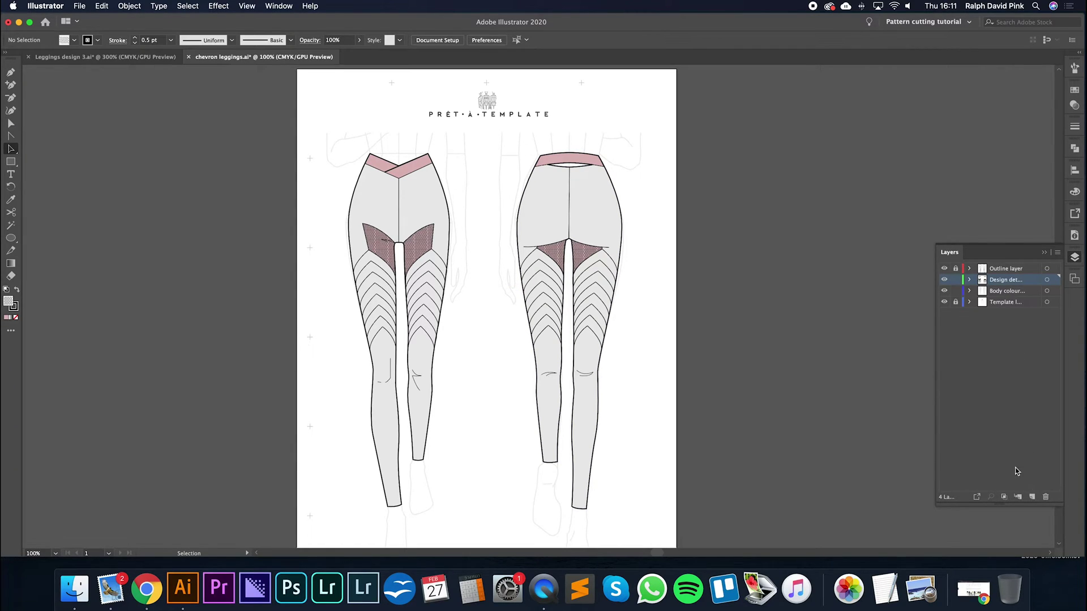
left_click(1032, 497)
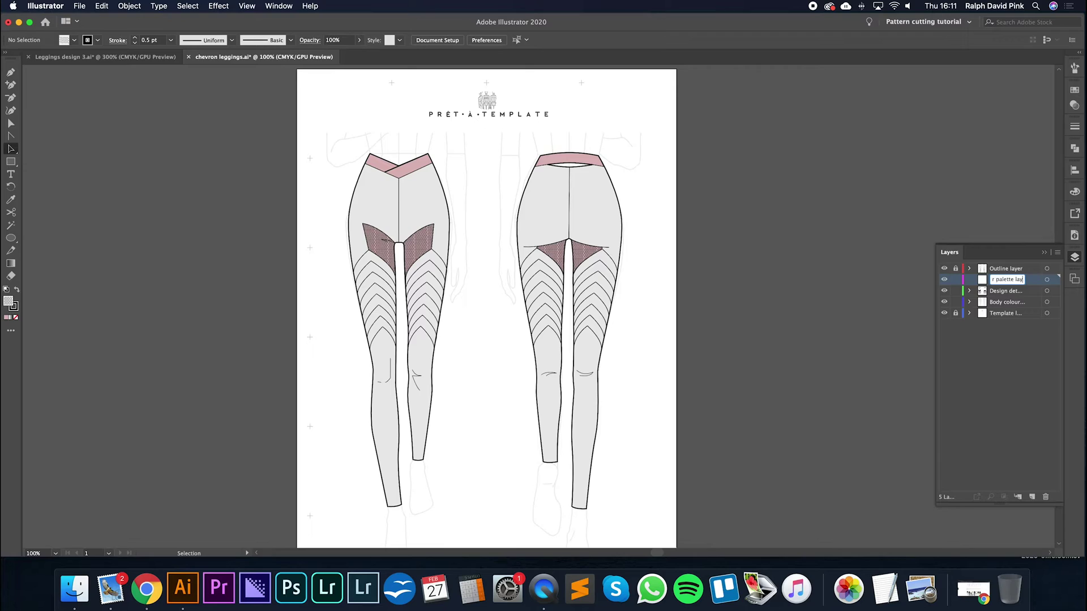
left_click(1010, 358)
mouse_move(986, 280)
left_mouse_down()
mouse_move(988, 326)
mouse_move(990, 269)
left_mouse_up()
Draw a small mesh-filled swatch circle on the colour palette layer, beside the front view's legs.
left_click(11, 217)
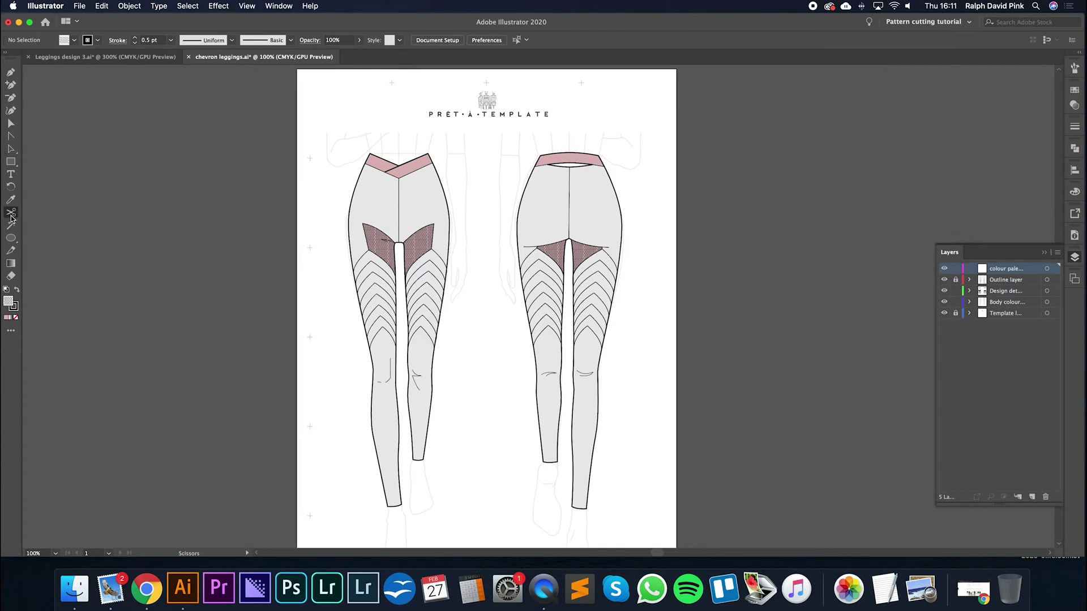
key("super+equal")
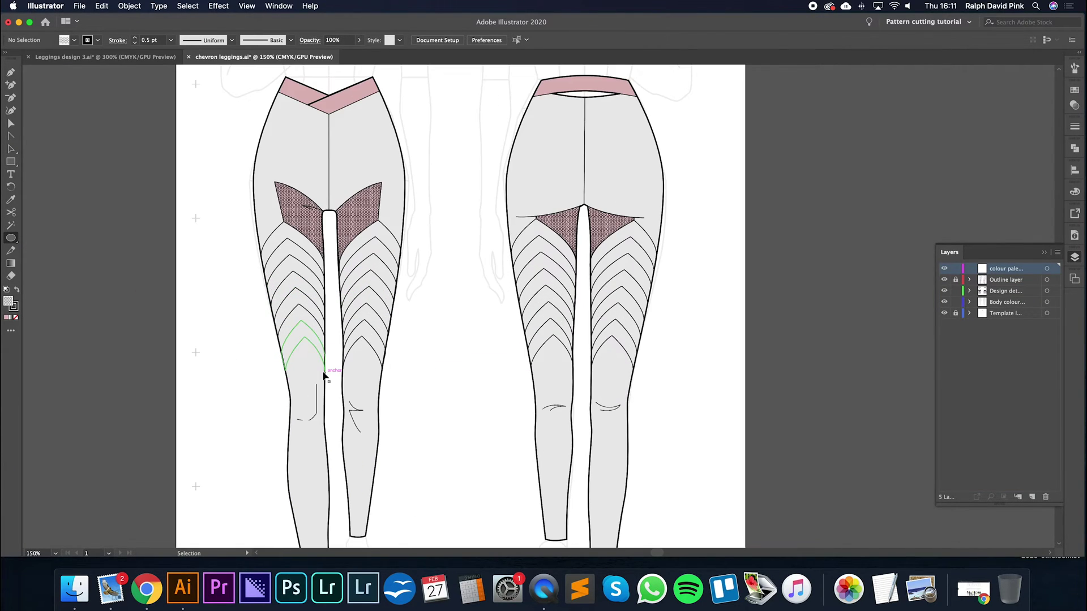
left_click_drag(293, 372, 421, 259)
left_click_drag(334, 279, 365, 310)
key("v")
left_click(388, 320)
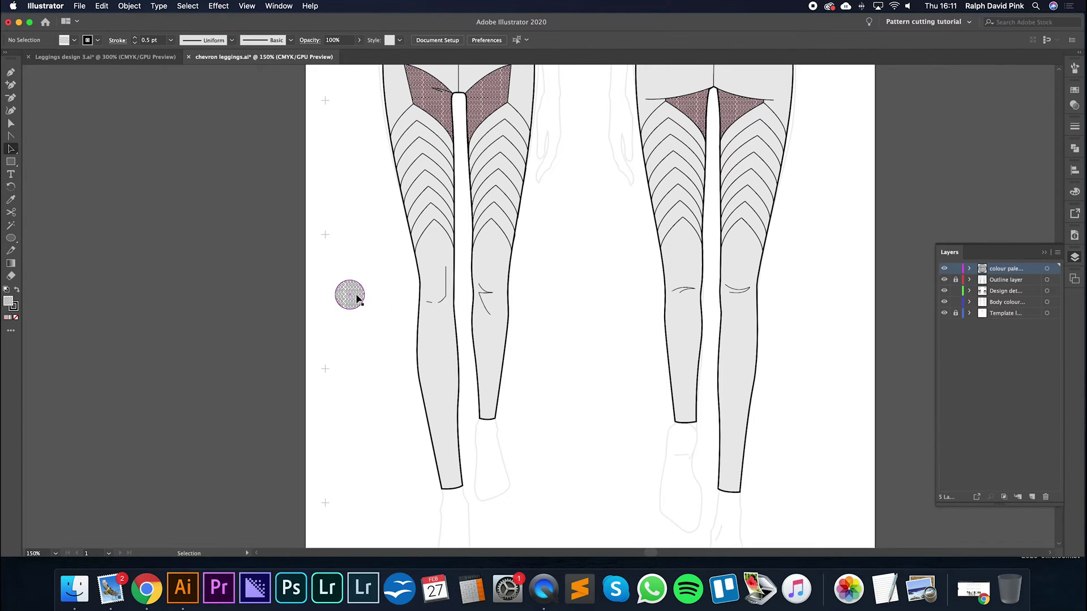
Move the swatch circle down beside the front view's ankles, then delete it.
key("super+minus")
left_click_drag(400, 366, 365, 354)
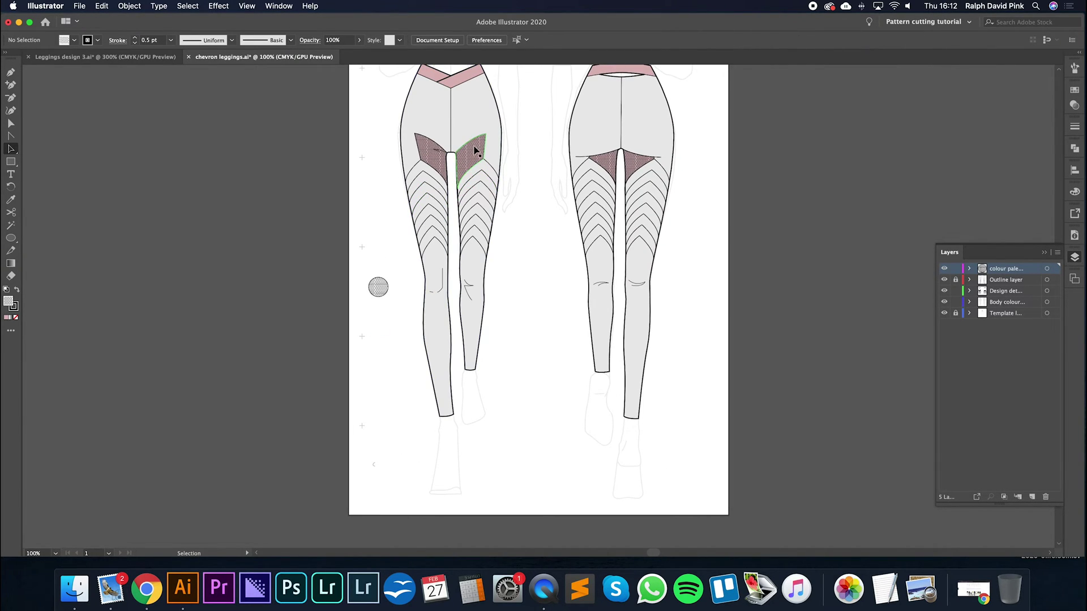
left_click_drag(378, 287, 394, 435)
key("a")
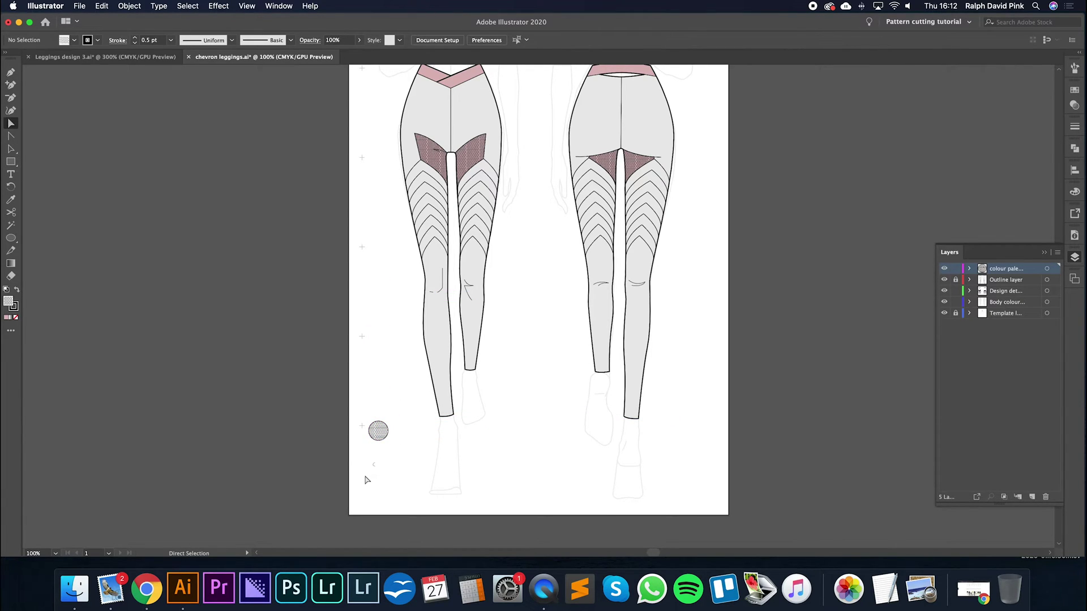
key("super+plus")
left_click_drag(344, 453, 445, 350)
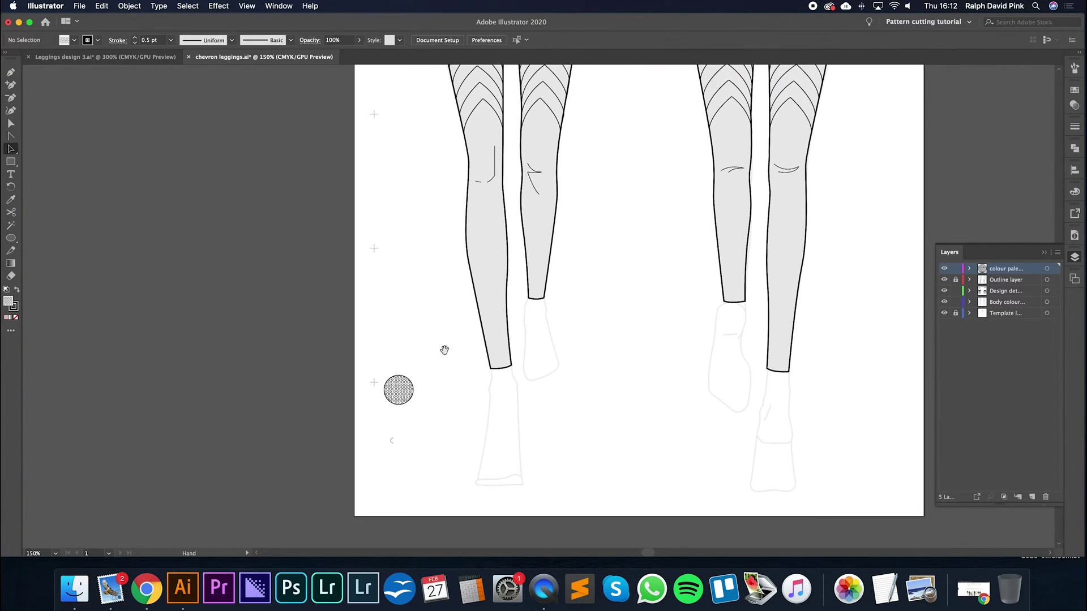
mouse_move(399, 391)
left_mouse_down()
mouse_move(400, 354)
mouse_move(397, 390)
left_mouse_up()
scroll(400, 356, "down", 1)
scroll(399, 355, "up", 1)
key("super+z")
key("Delete")
Draw a mesh-filled circle about 1.04 cm in diameter and place it near the artboard's lower-left corner.
left_click(10, 238)
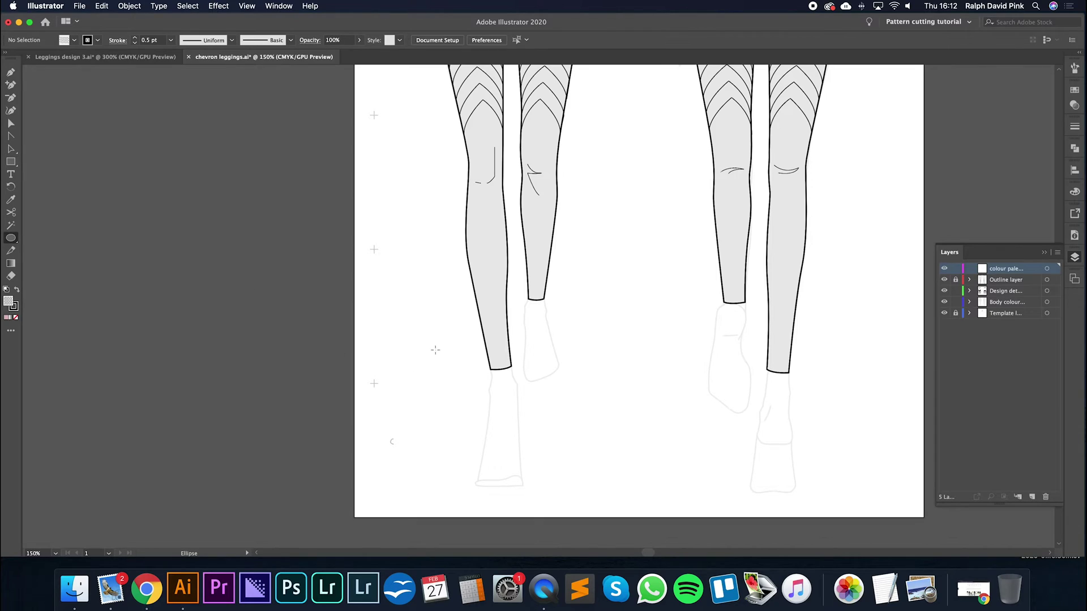
left_click_drag(403, 343, 431, 367)
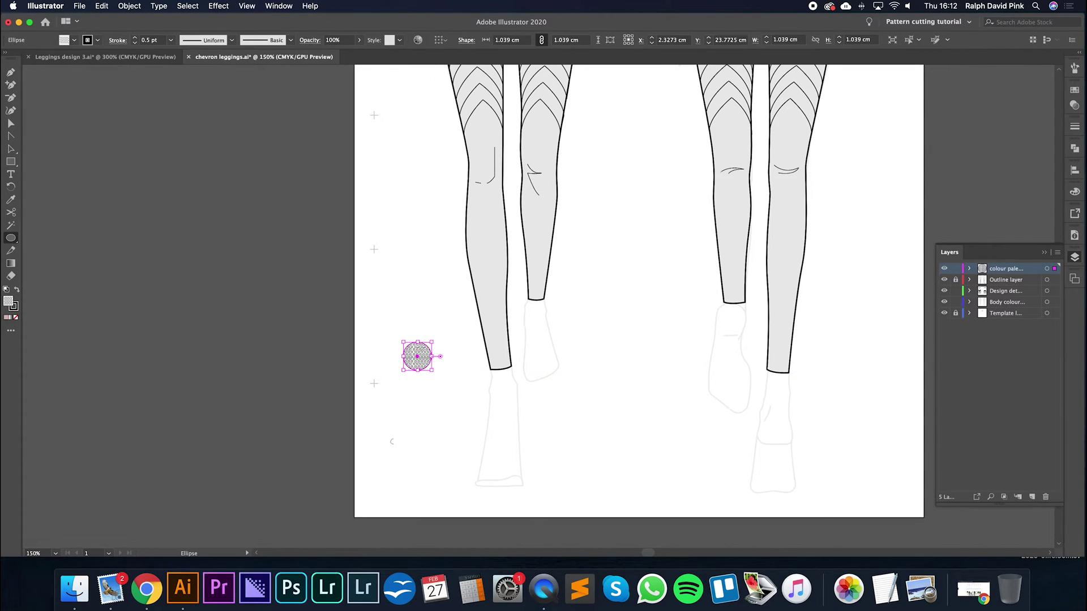
key("v")
left_click(428, 331)
left_click_drag(419, 358, 408, 397)
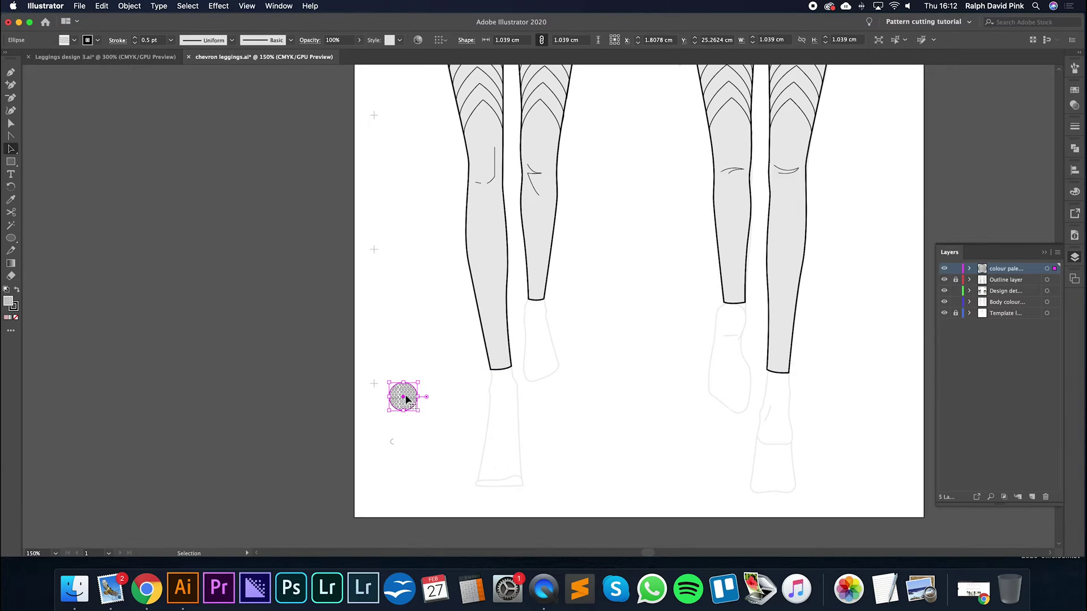
key("a")
key("v")
left_click(425, 372)
left_click(407, 397)
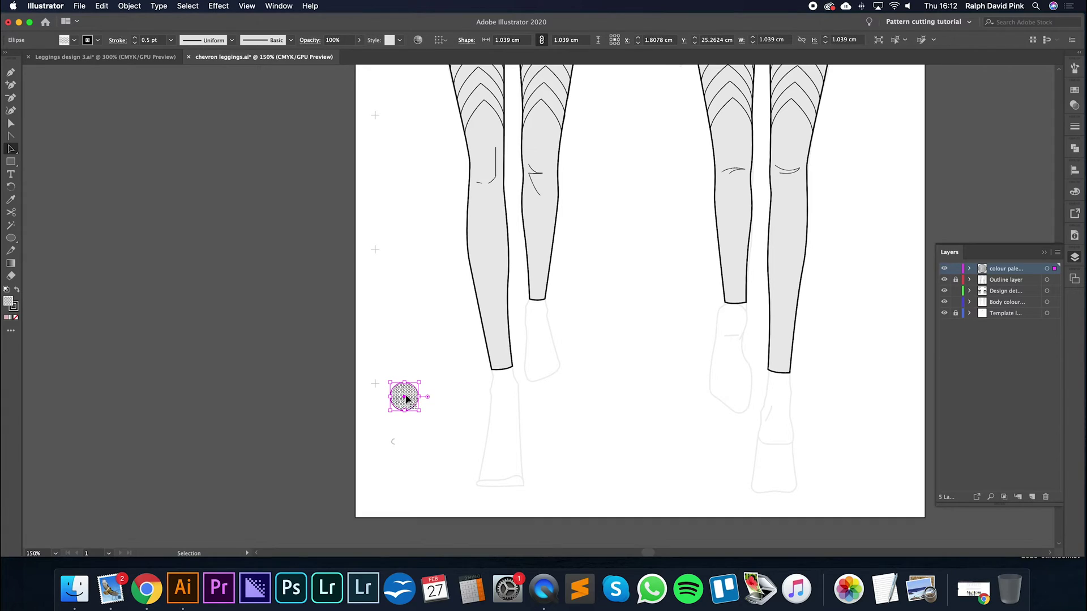
Duplicate the circle straight upward about 1.26 cm and repeat the copy to make a column of six swatches.
left_click_drag(405, 400, 413, 364)
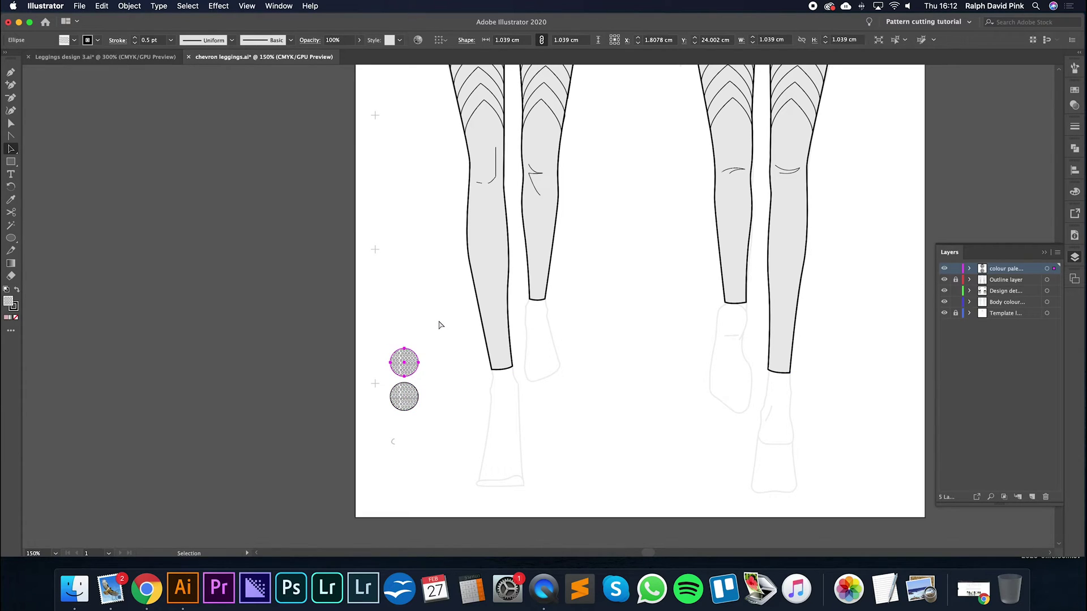
key("super+d")
key("super+d")
key("super+d")
key("super+d")
key("super+d")
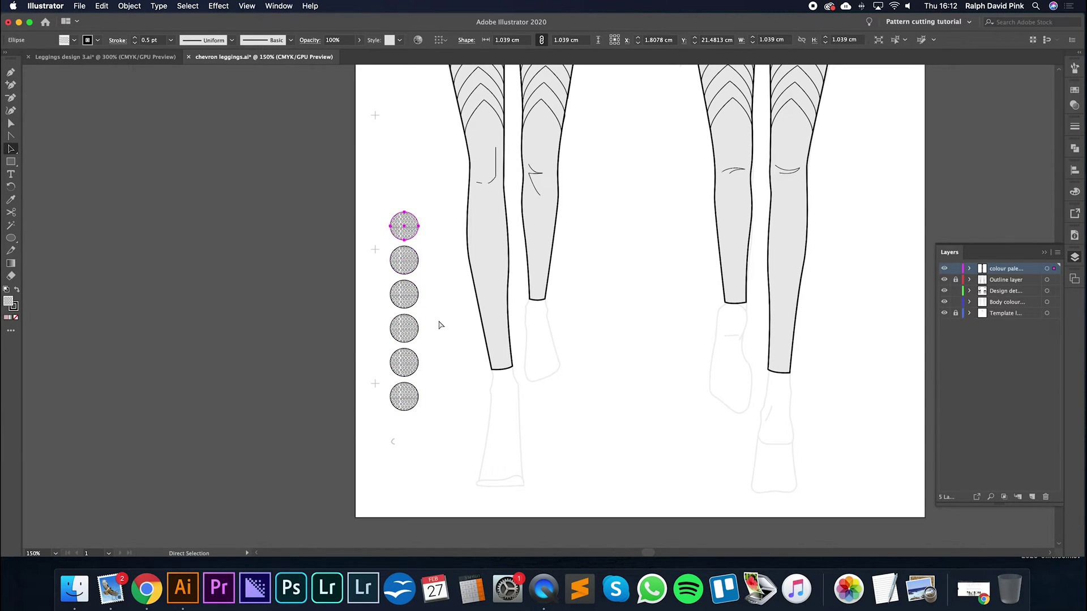
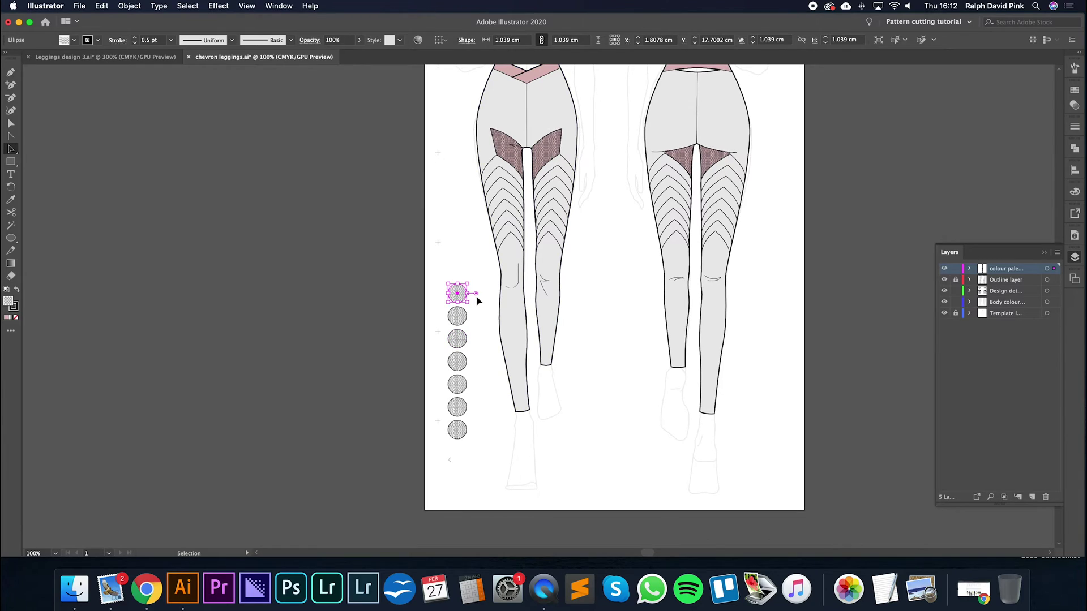
left_click(481, 319)
left_click(459, 294)
double_click(9, 301)
key("Escape")
Switch to Leggings design 3.ai, show the base colour layer and copy its grouped column of six colour swatches.
left_click(113, 57)
left_click(633, 352)
key("super+1")
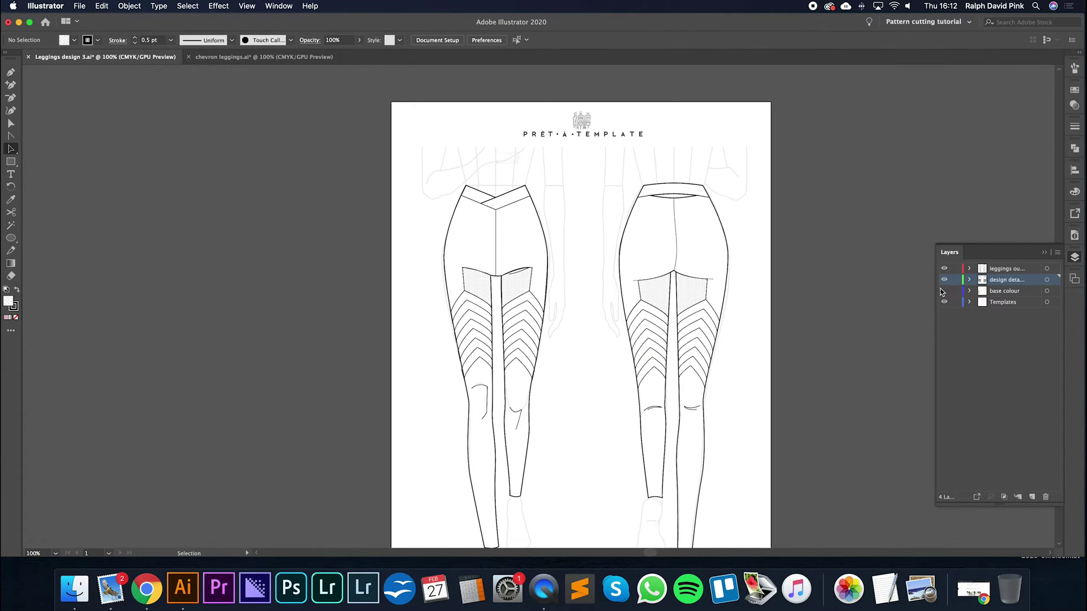
left_click(944, 291)
scroll(441, 332, "down", 2)
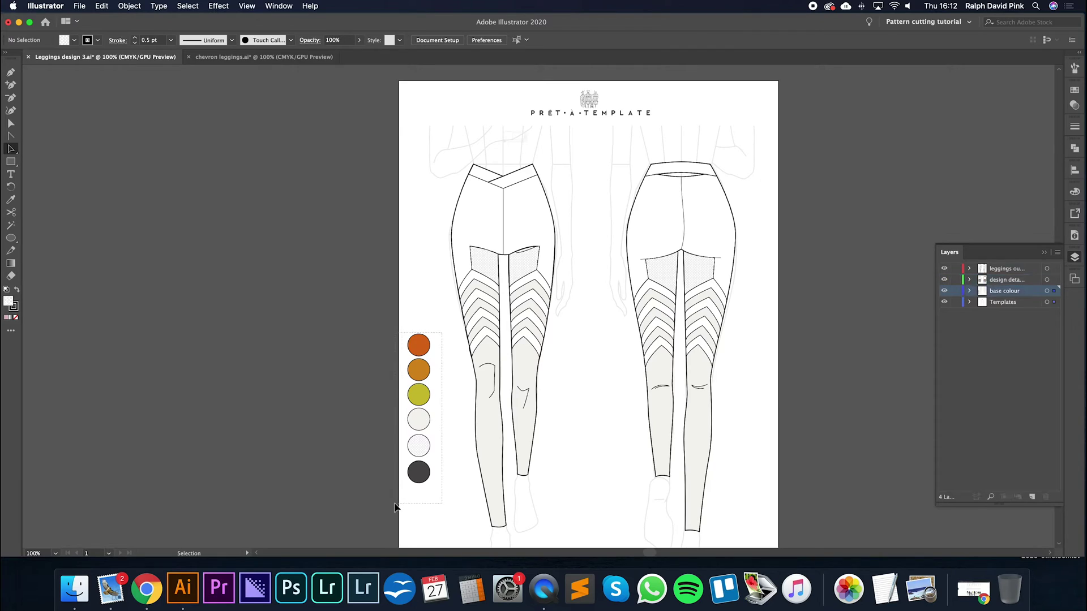
left_click(424, 347)
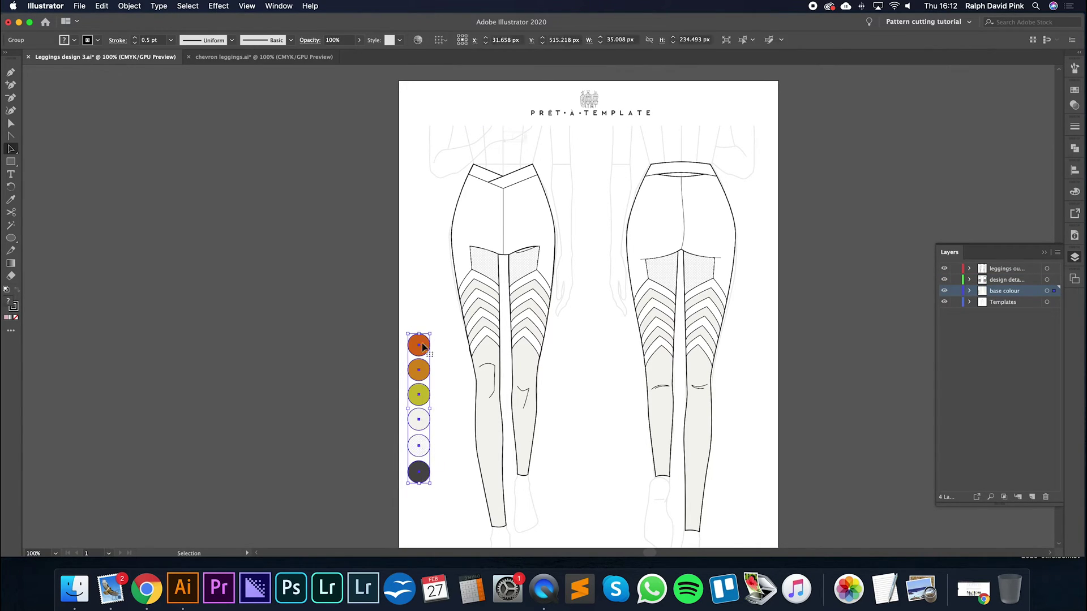
In chevron leggings.ai, replace the mesh-filled circles with the pasted column of six colour swatches, placed beside the front view's lower legs.
left_click(217, 56)
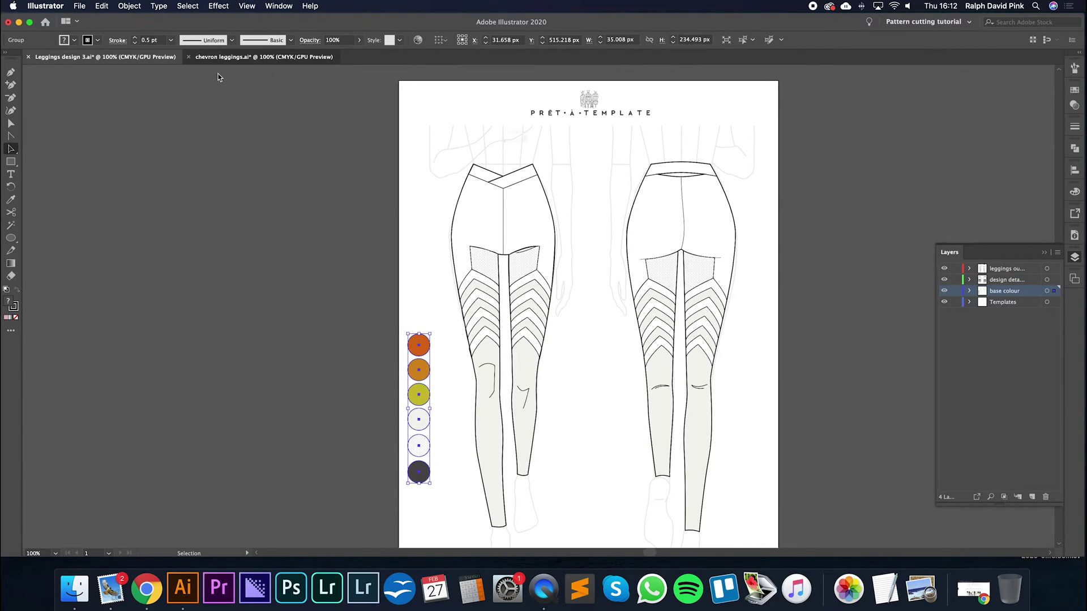
left_click(454, 428)
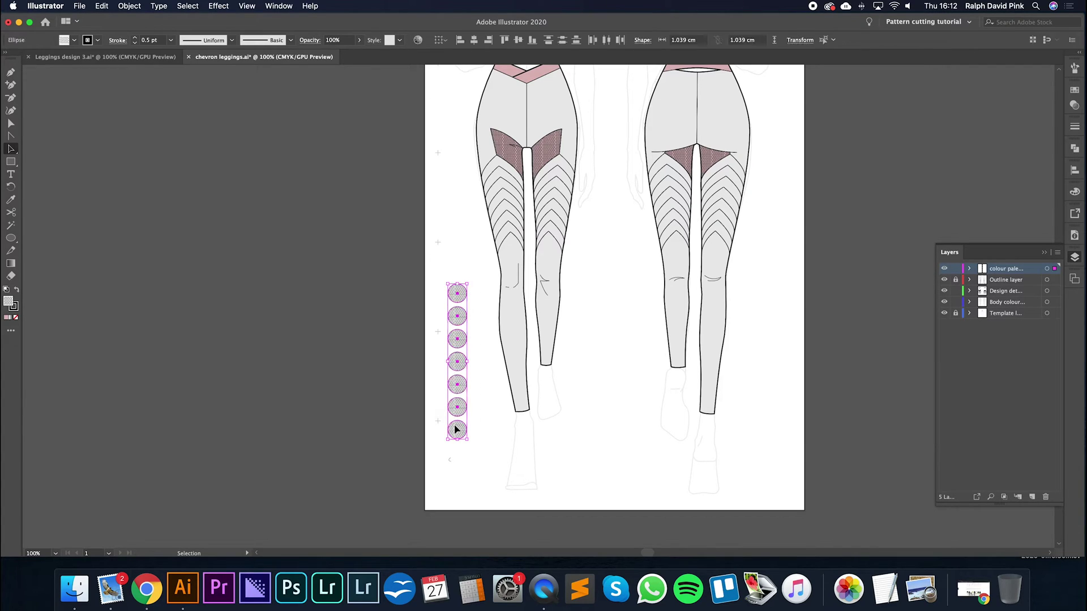
key("Delete")
key("cmd+v")
left_click_drag(538, 319, 466, 382)
left_click(481, 282)
key("super+plus")
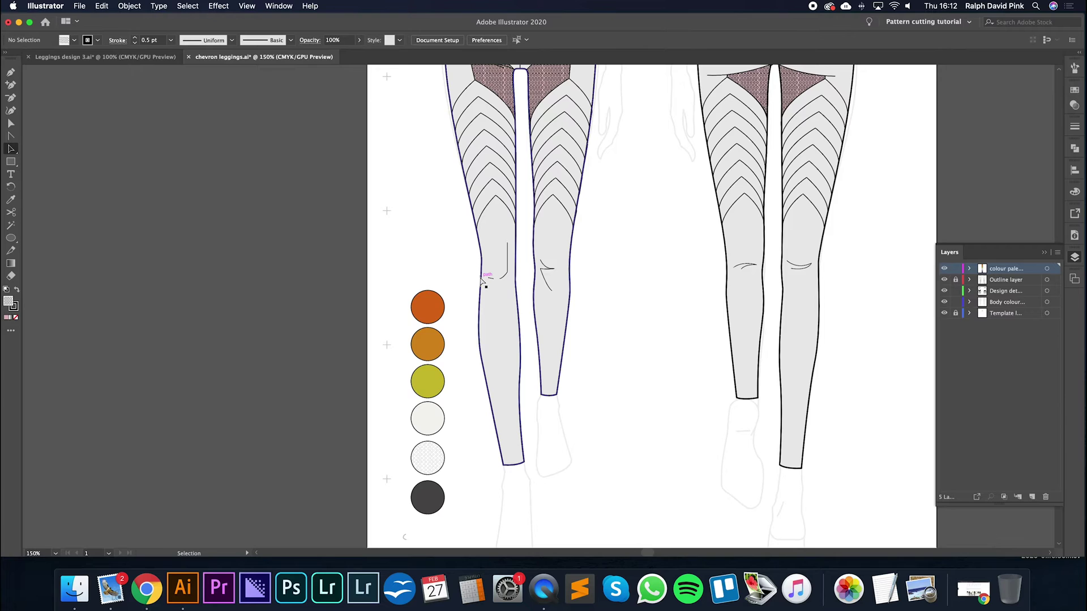
key("cmd+minus")
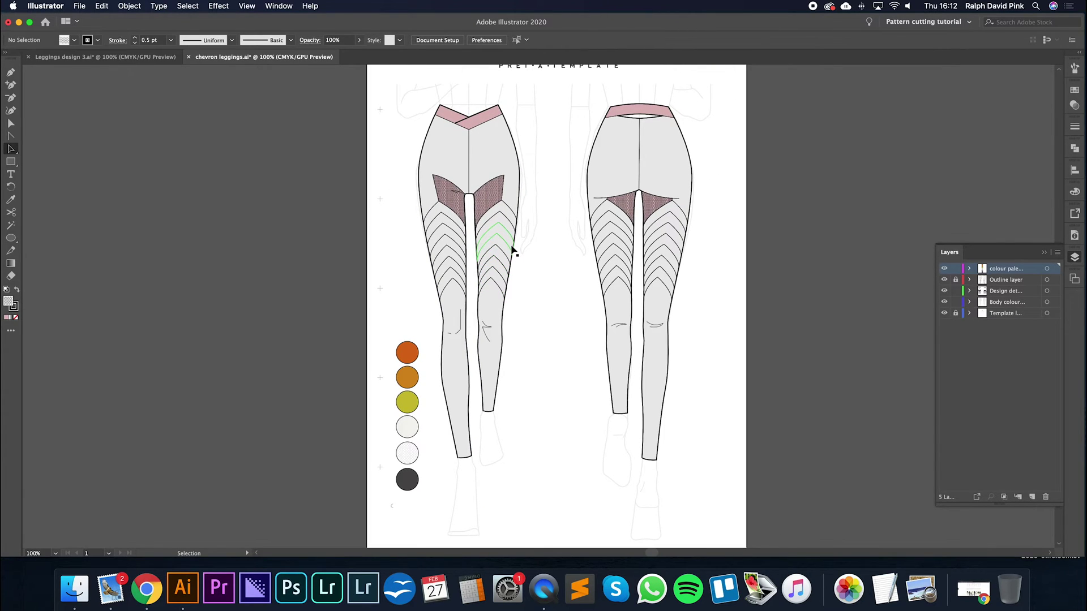
left_click(113, 56)
left_click(230, 57)
Sample the palette swatches onto the uppermost chevron group with the Eyedropper, ending on the lime green swatch.
left_click(446, 220)
left_click(403, 217)
left_click(447, 219)
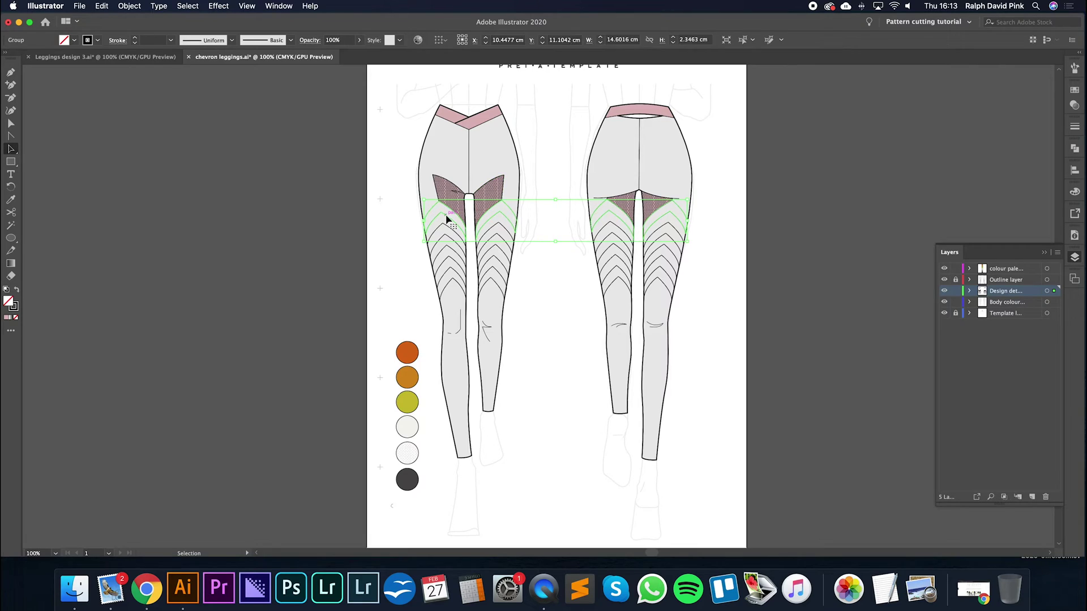
left_click(12, 202)
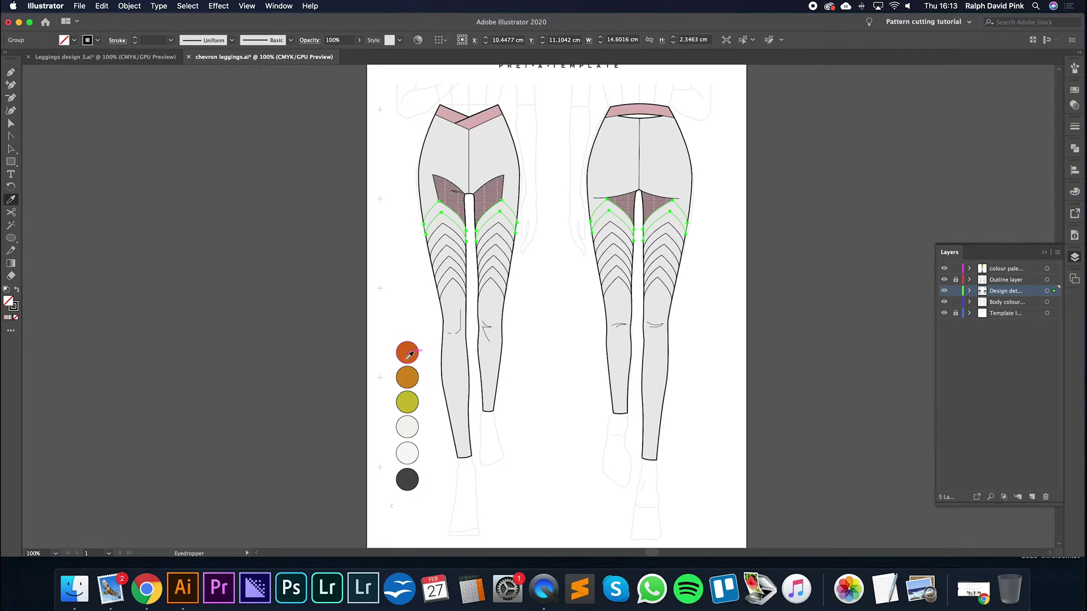
left_click(413, 377)
left_click(411, 352)
left_click(411, 403)
left_click(411, 425)
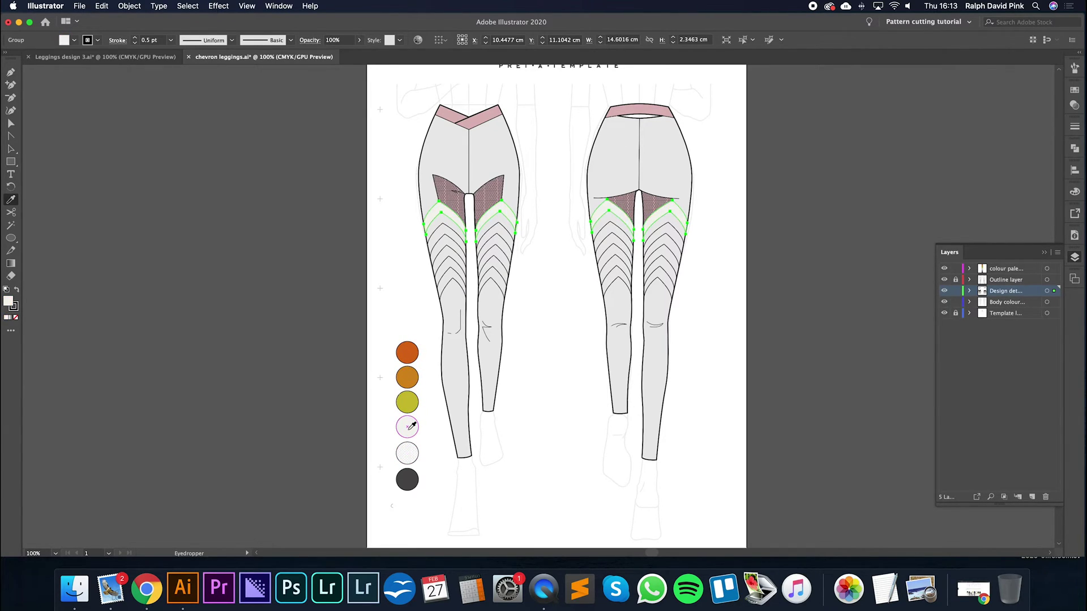
left_click(411, 451)
left_click(409, 478)
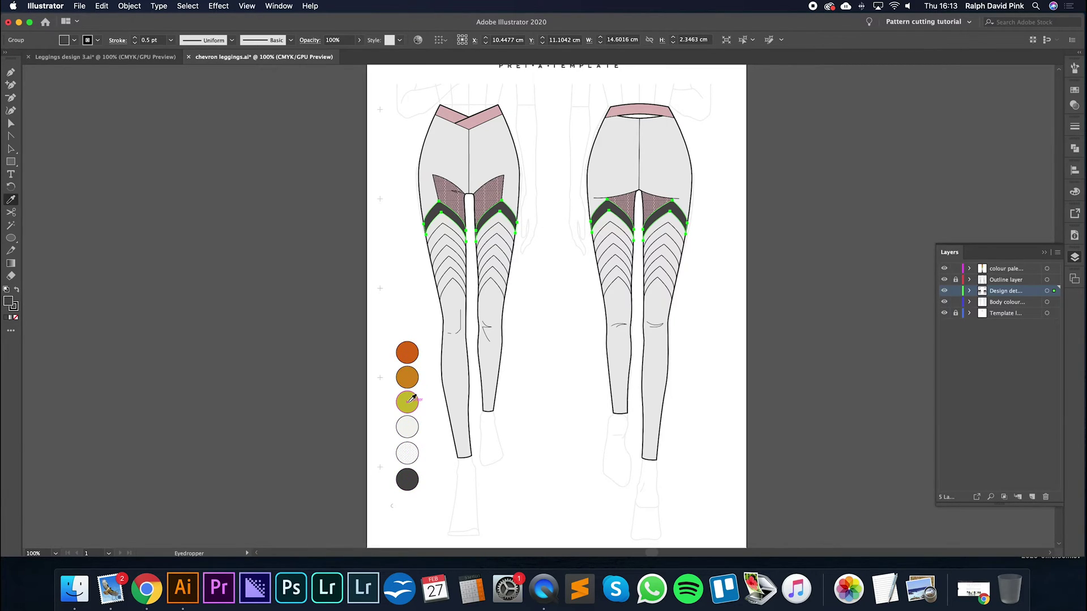
left_click(412, 399)
Fill the second chevron group down with the ochre swatch colour using the Eyedropper.
left_click(12, 148)
left_click(448, 224)
key("i")
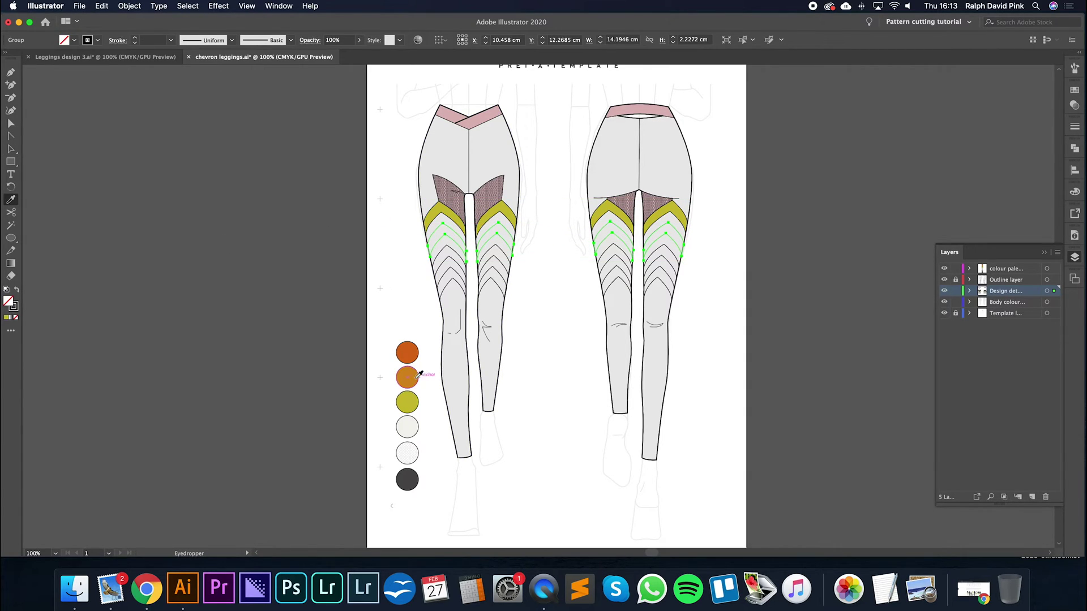
left_click(412, 376)
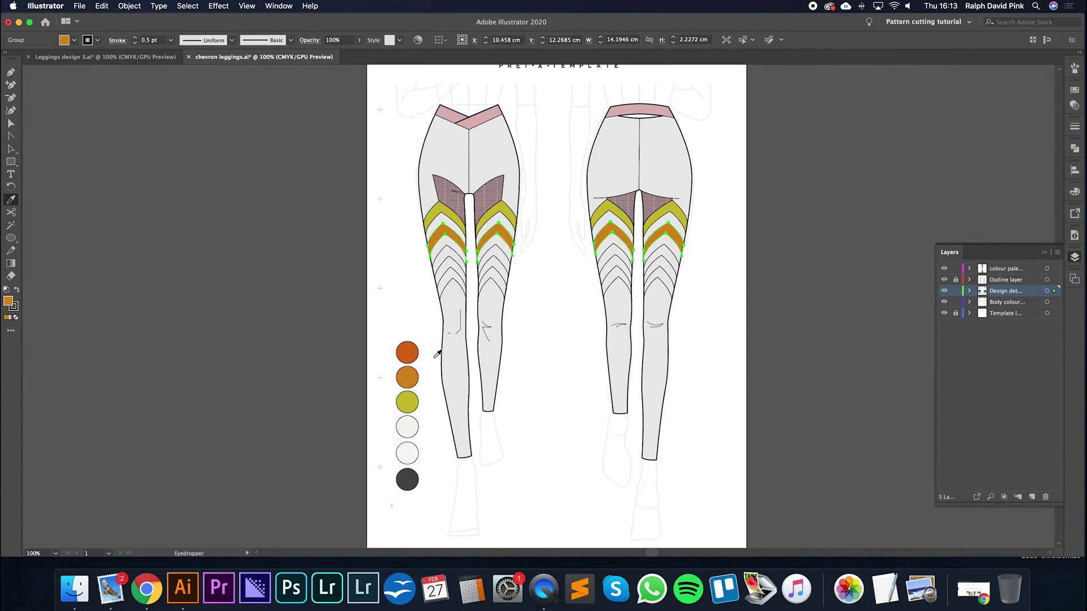
Fill the third chevron group with the burnt orange swatch and the lowest chevron group with the dark grey swatch.
left_click(452, 262, "super")
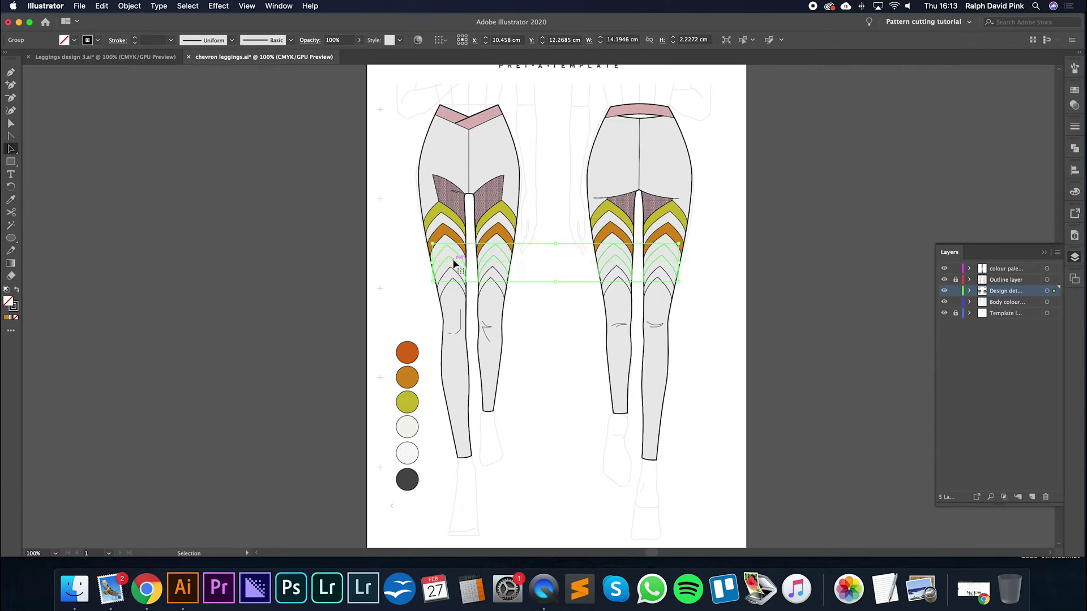
left_click(411, 348)
left_click(456, 278, "super")
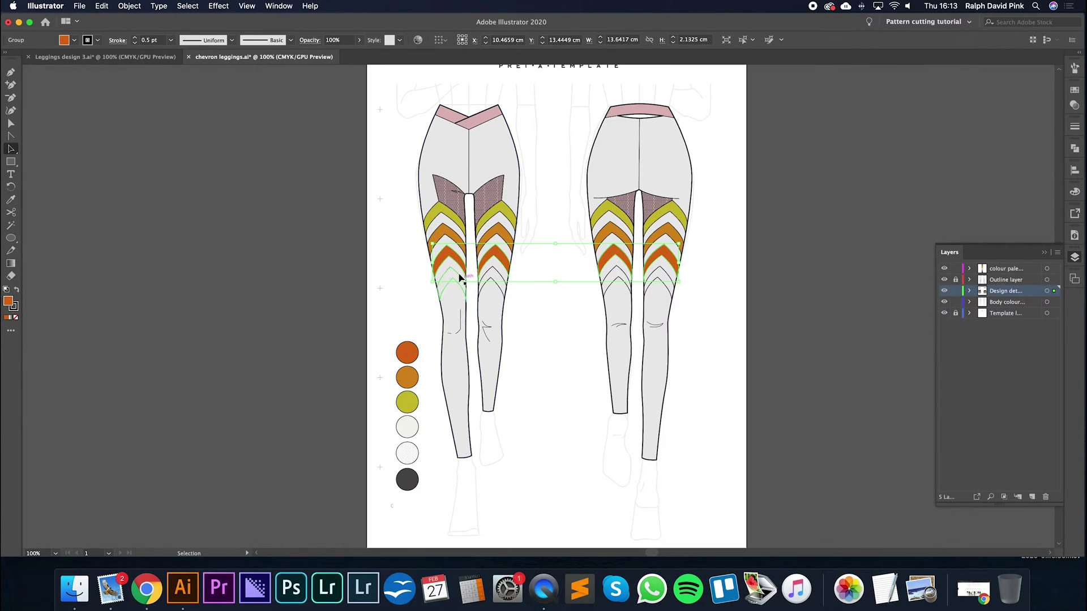
left_click(407, 479)
Try the dark grey swatch on the grouped body shapes of both views, then fill them with the off-white swatch.
left_click(480, 155, "super")
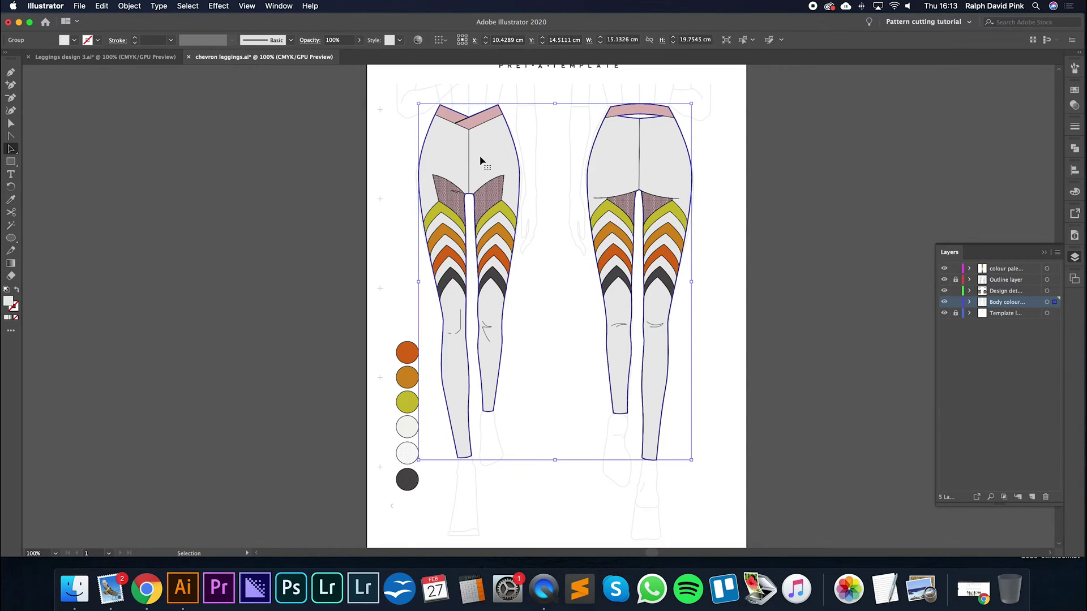
left_click(407, 480)
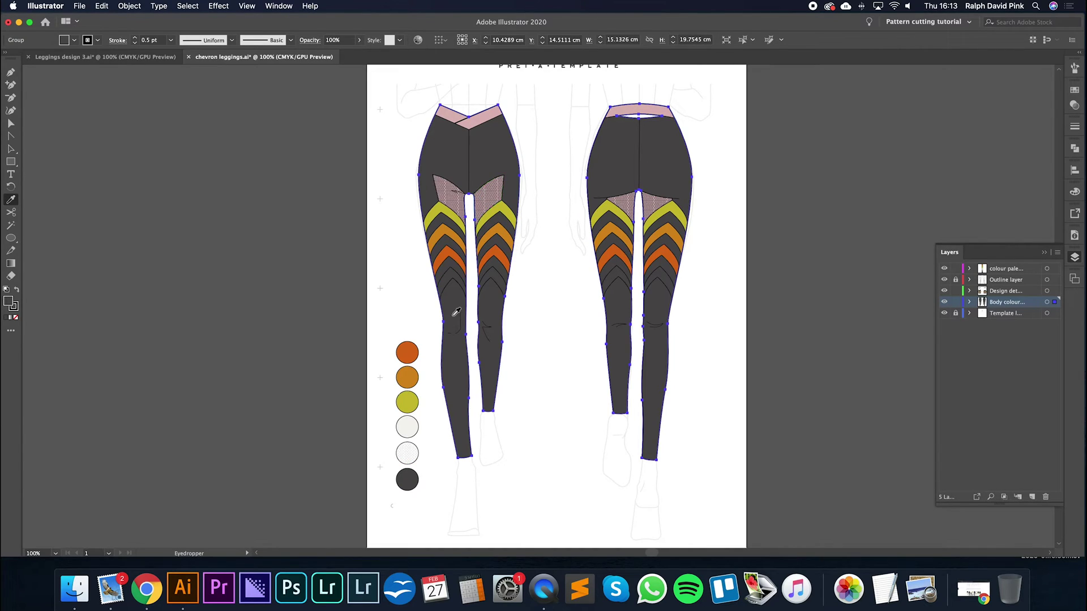
left_click(415, 417)
key("v")
left_click(403, 257)
Select all pink waistbands and mesh panels by fill with the Magic Wand and recolour them with the lime green swatch.
left_click(480, 125)
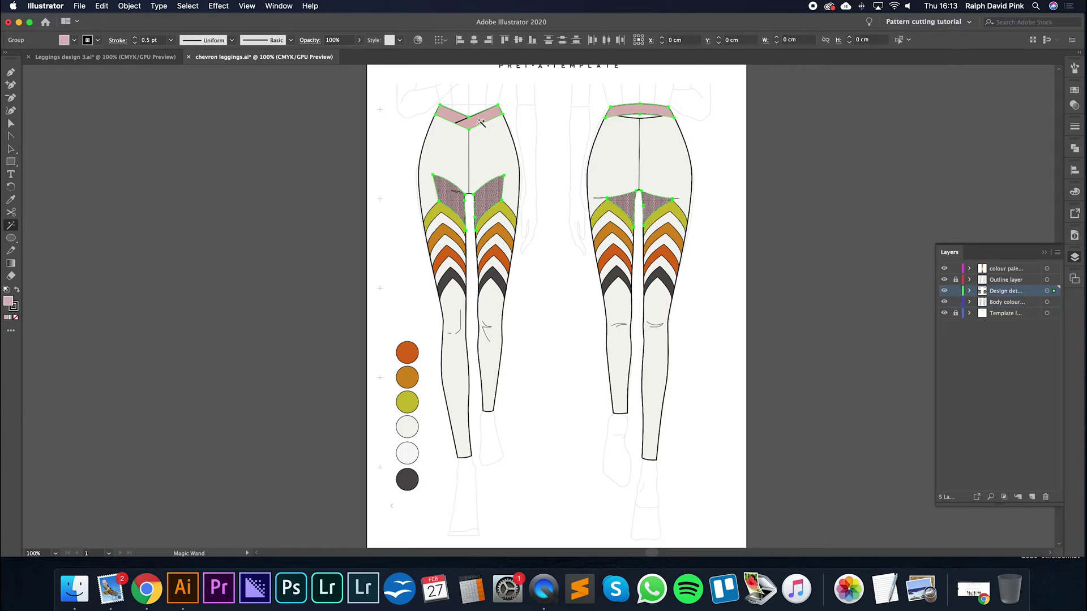
key("i")
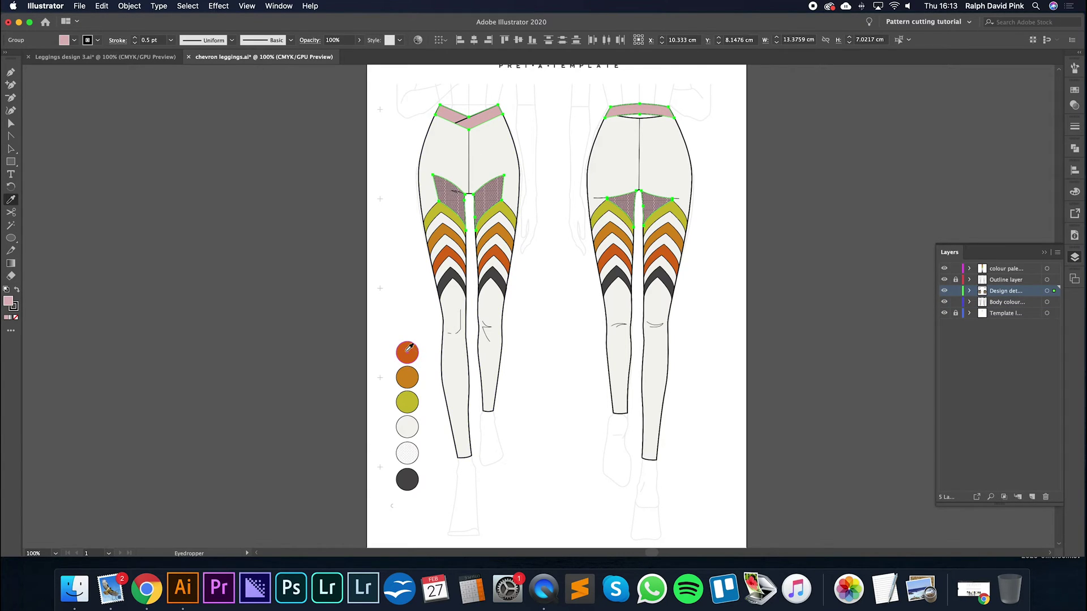
left_click(413, 402)
key("v")
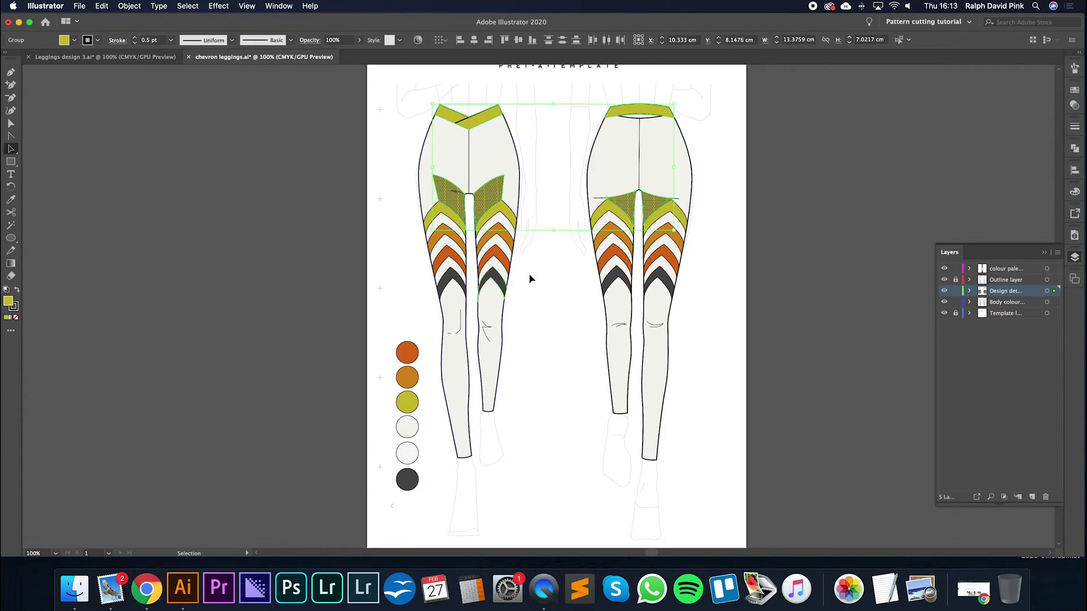
left_click(562, 288)
left_click_drag(574, 273, 521, 320)
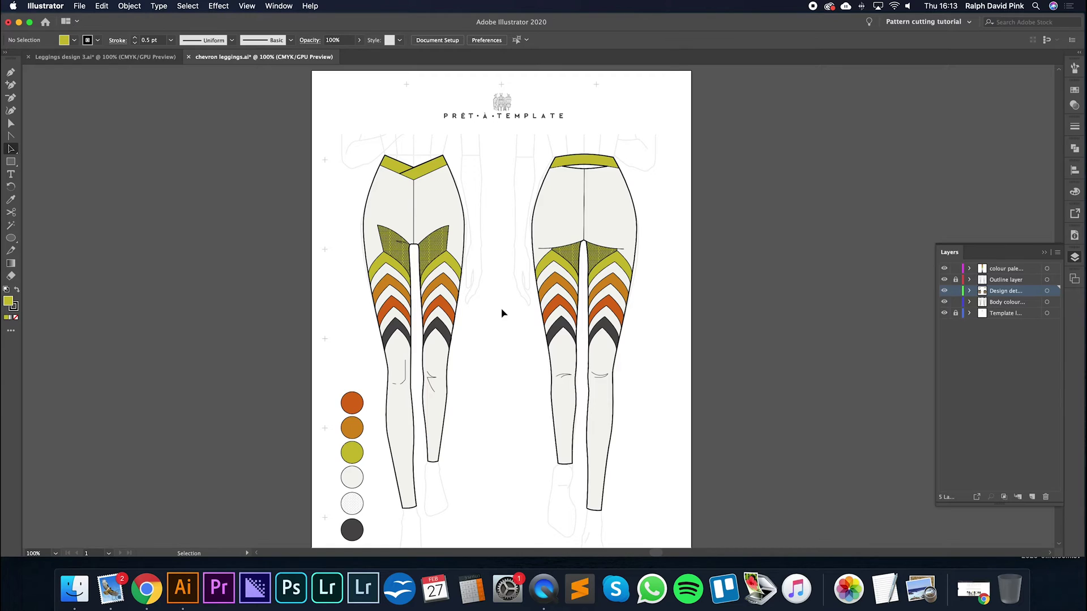
Select the uppermost chevrons, the body shapes and the waistbands in turn to check their grouping.
left_click(447, 310)
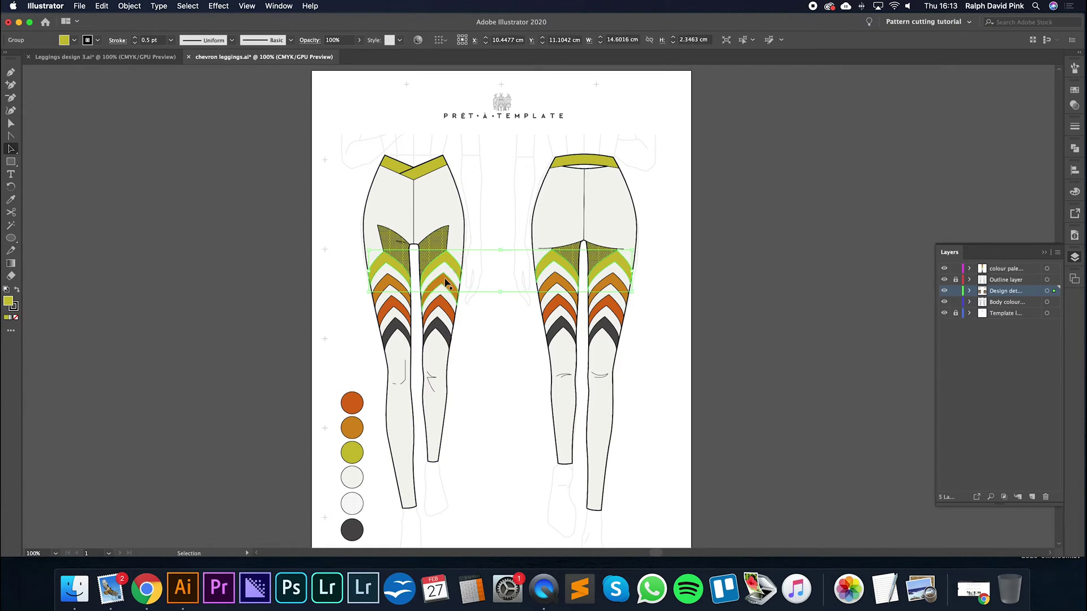
left_click(451, 237)
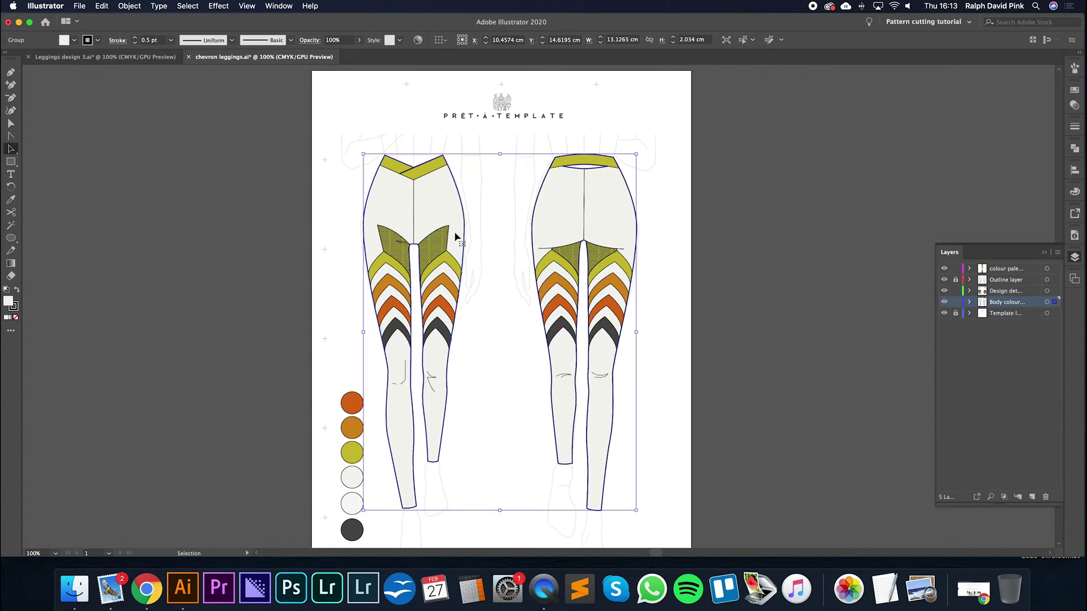
left_click(580, 155)
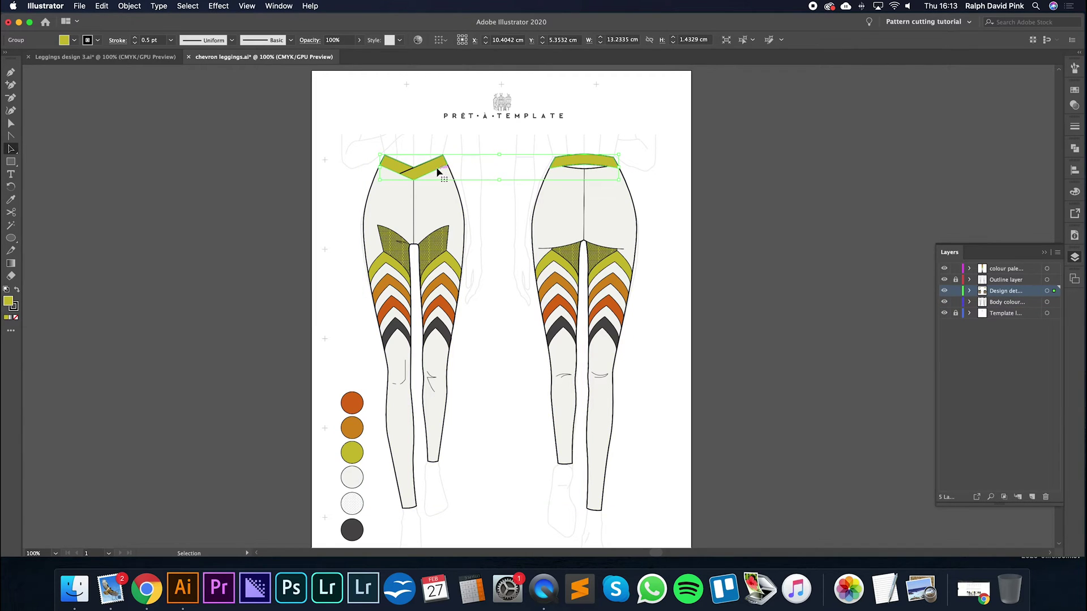
left_click(495, 198)
Open the Document Setup and start editing the artboards, with the whole page in view.
left_click_drag(503, 231, 411, 219)
key("super+minus")
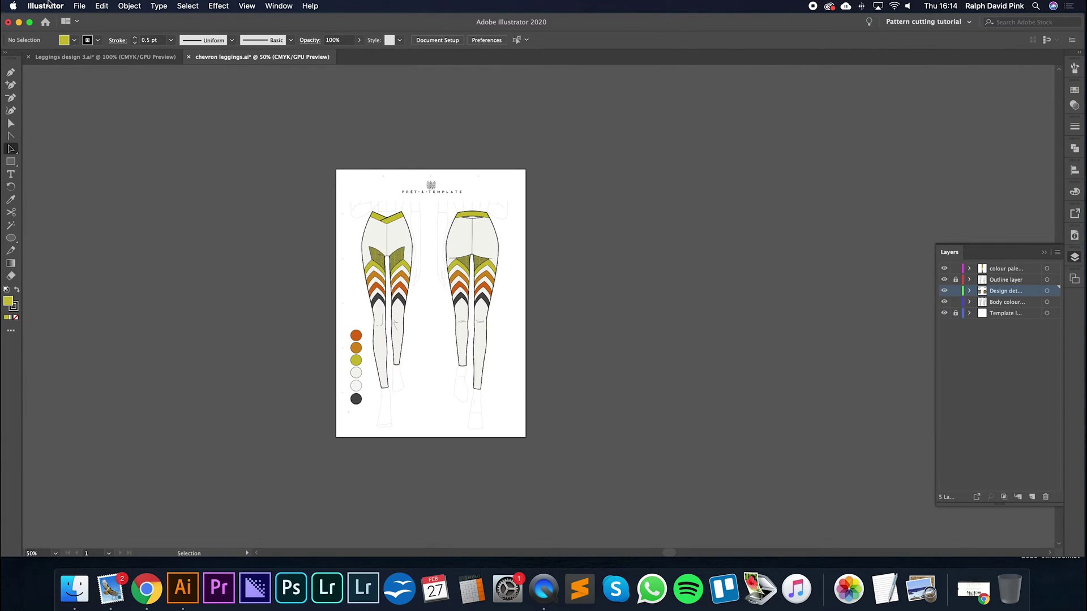
left_click(102, 7)
mouse_move(133, 317)
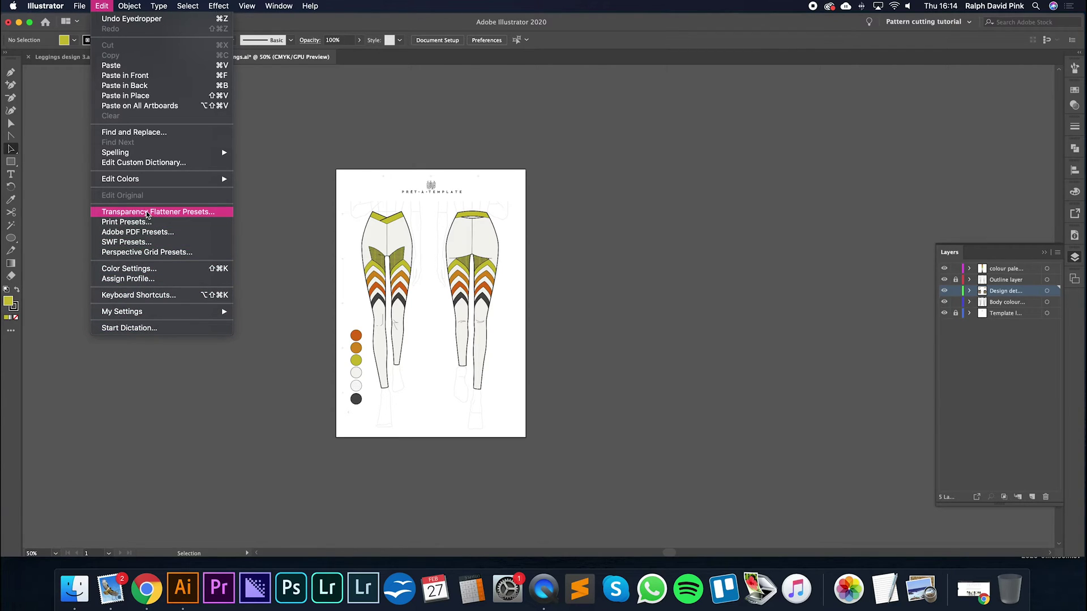
mouse_move(85, 8)
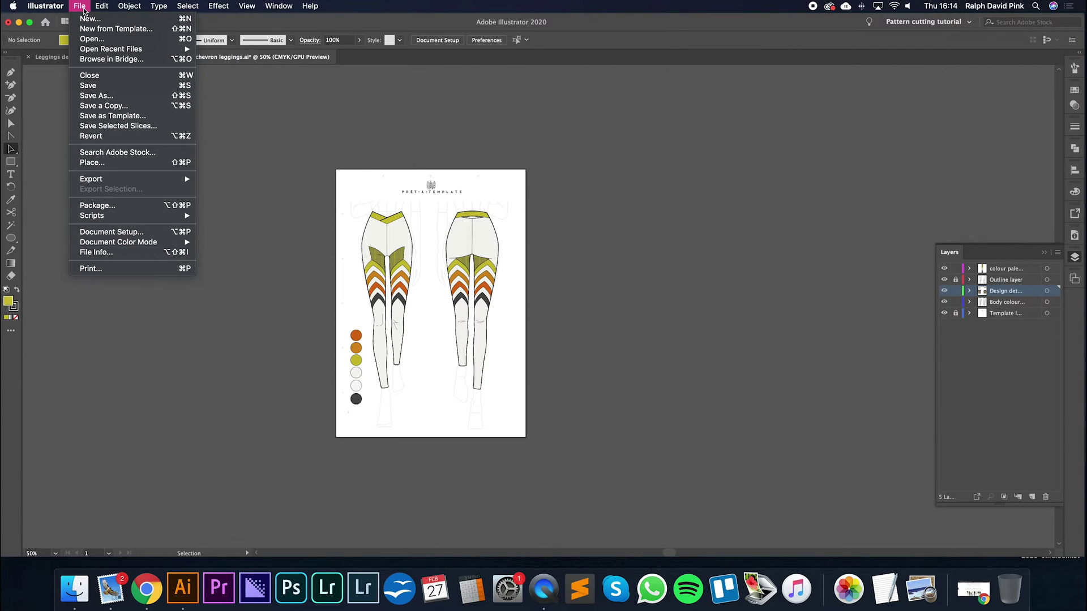
left_click(112, 233)
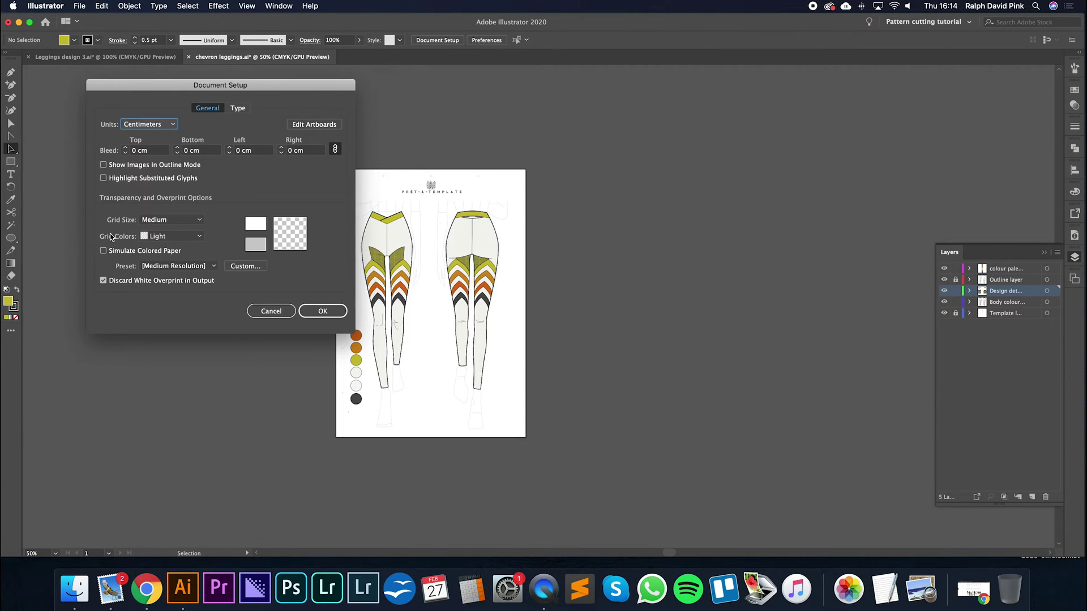
left_click(314, 124)
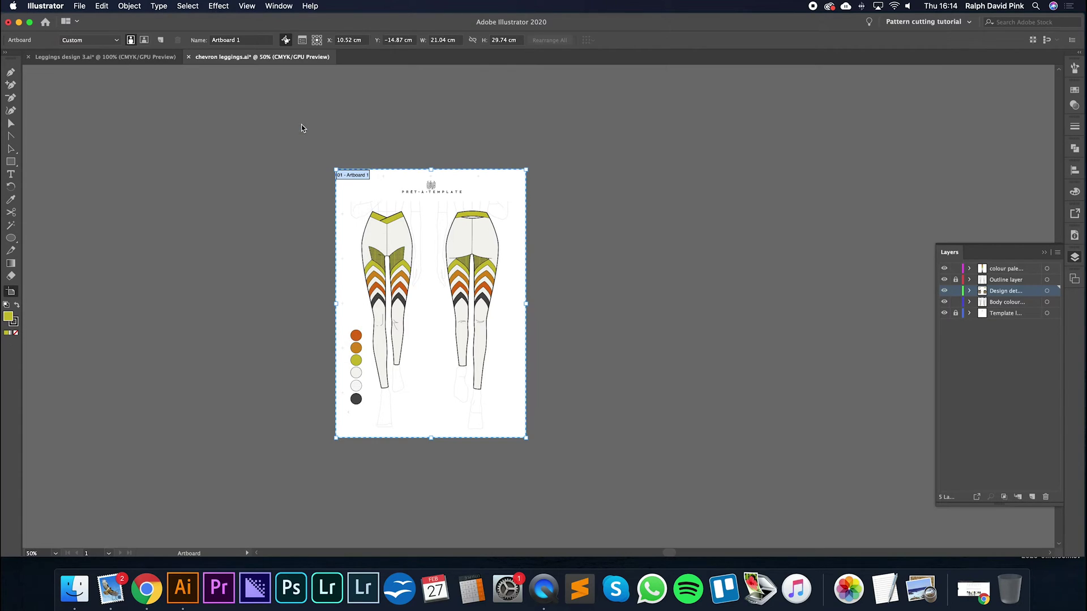
Unlock the outline and template layers and move the artboard with all its artwork to about X -20.59 cm, Y -23.87 cm.
left_click_drag(377, 201, 100, 129)
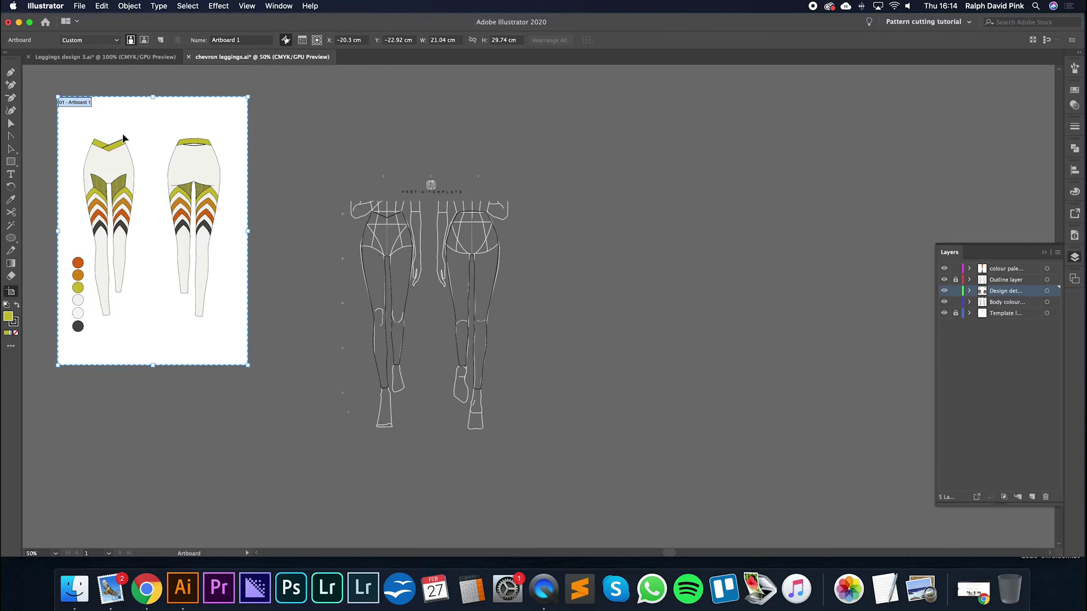
key("super+z")
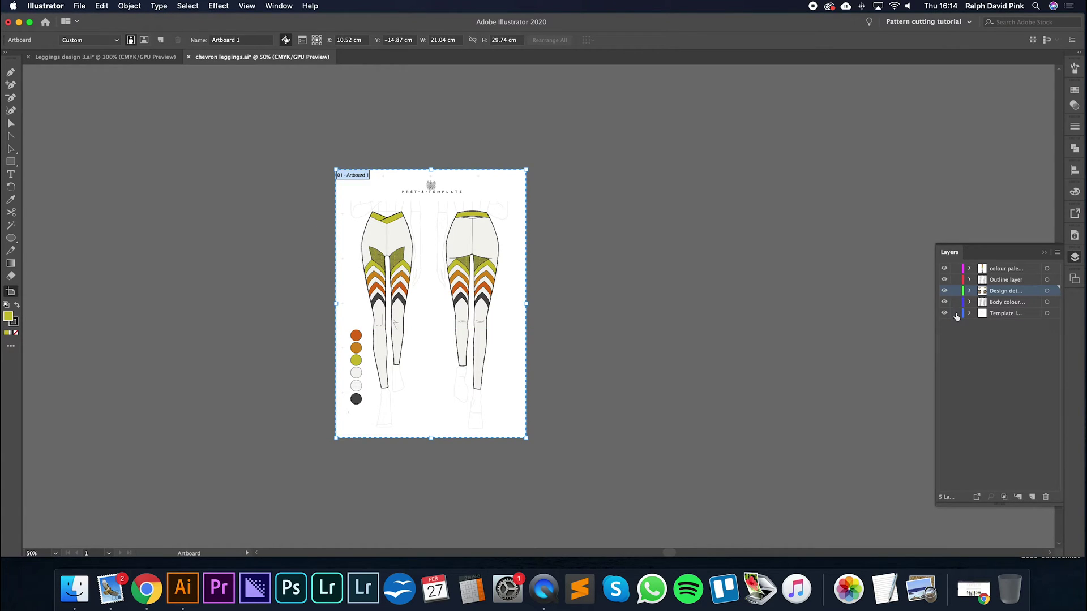
left_click_drag(426, 251, 147, 175)
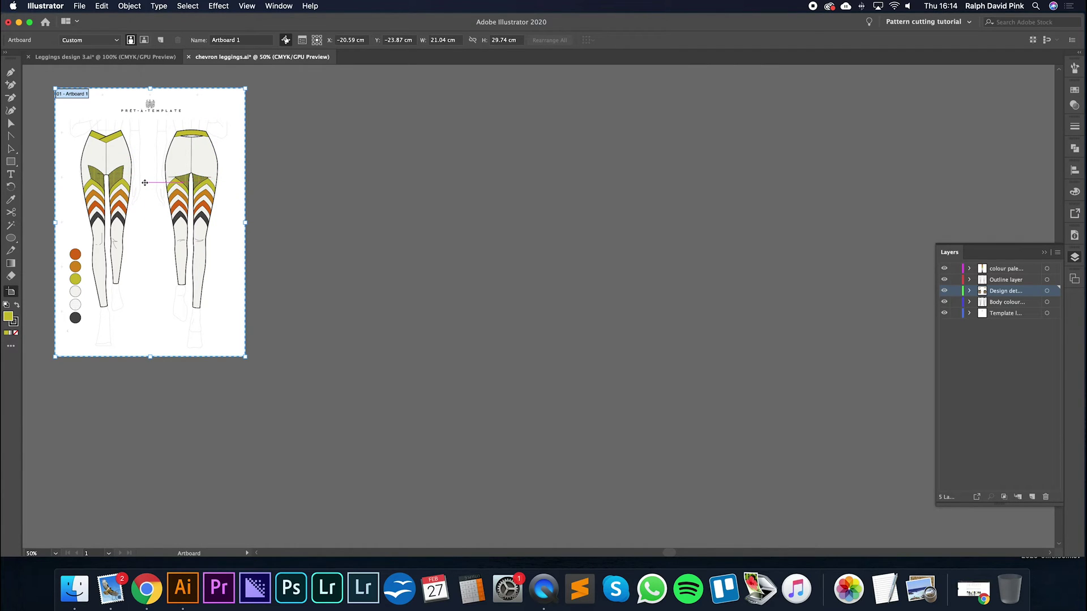
Duplicate the artboard with its artwork three times to form a row of four, then leave artboard editing.
left_click_drag(143, 190, 347, 191)
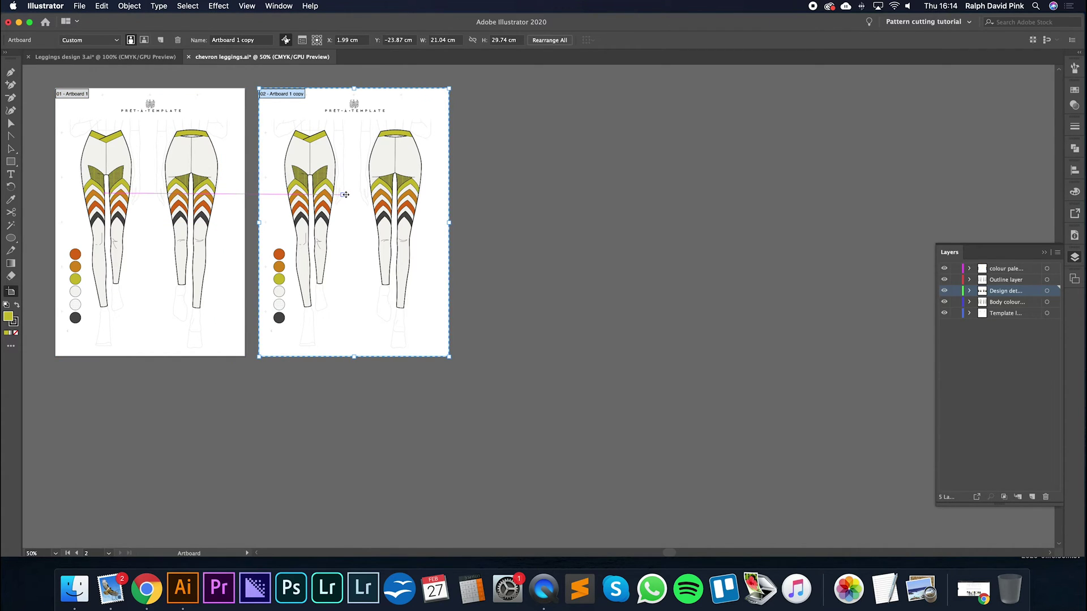
left_click_drag(351, 222, 766, 226)
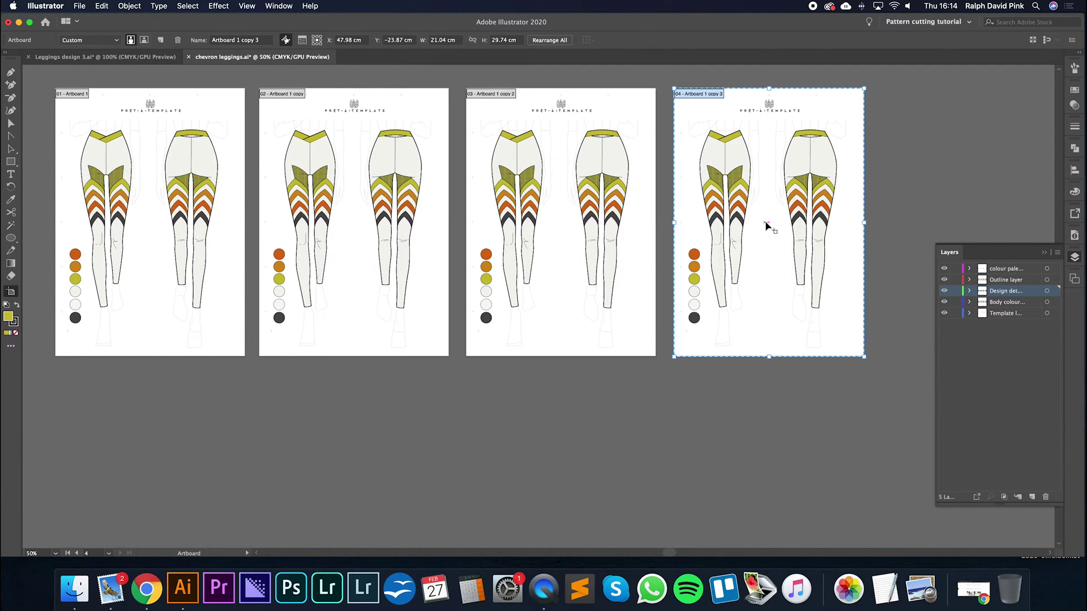
key("Escape")
left_click_drag(425, 410, 439, 426)
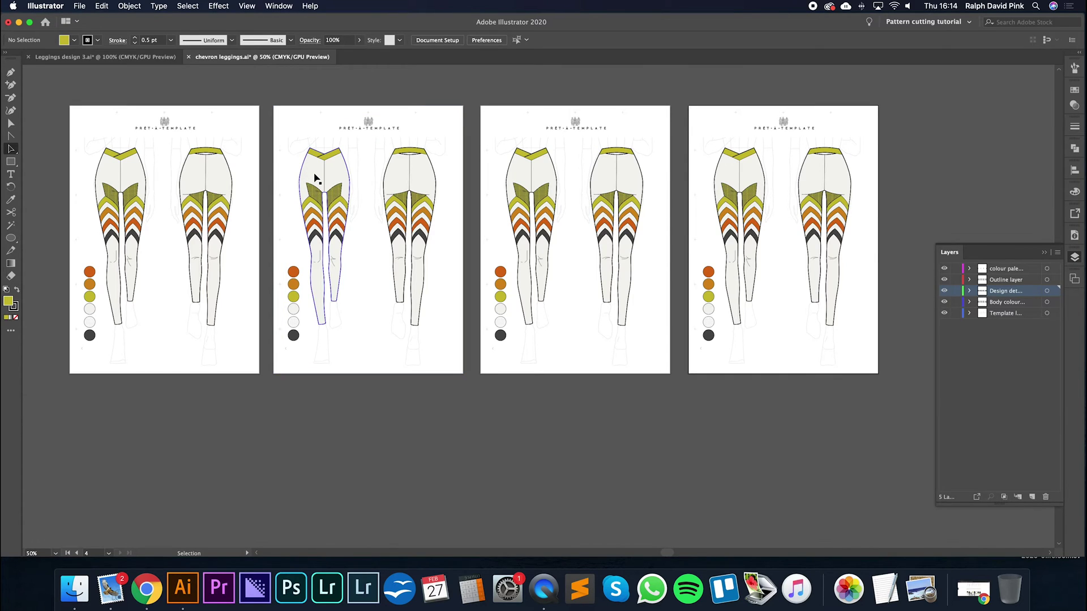
Try the orange swatch as the body colour of the leggings on the second artboard, then undo it.
key("super+equal")
left_click_drag(313, 172, 435, 245)
left_click(388, 211)
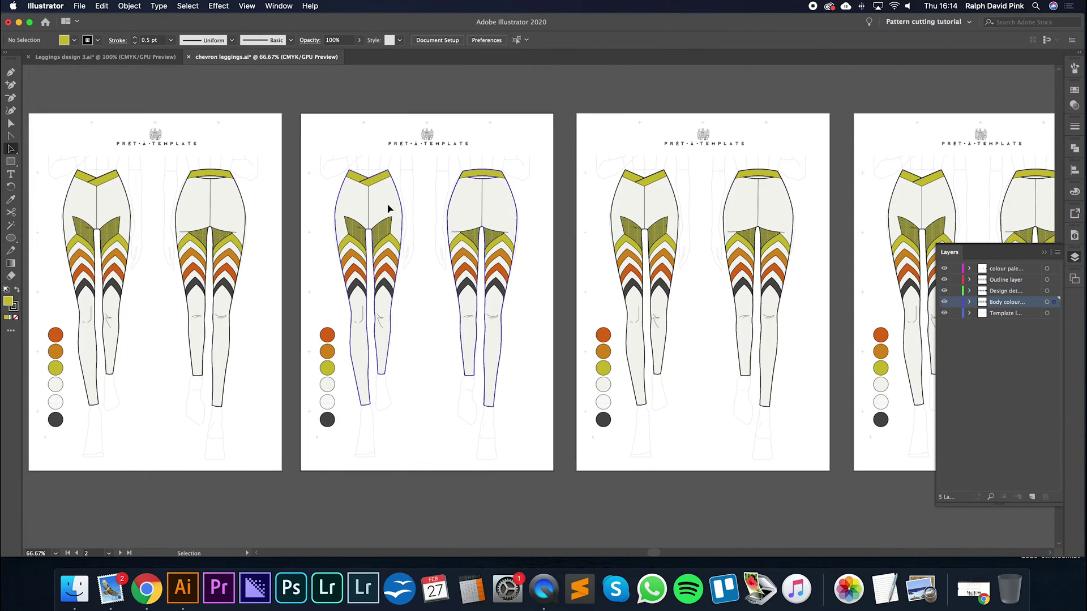
key("i")
left_click(328, 334)
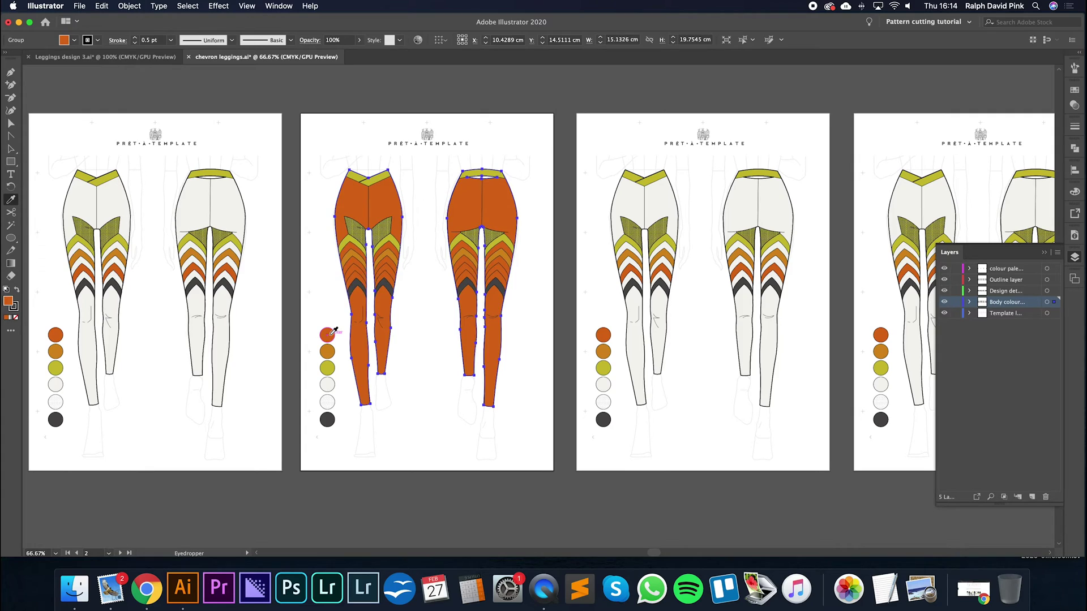
key("v")
key("i")
key("v")
left_click(343, 429)
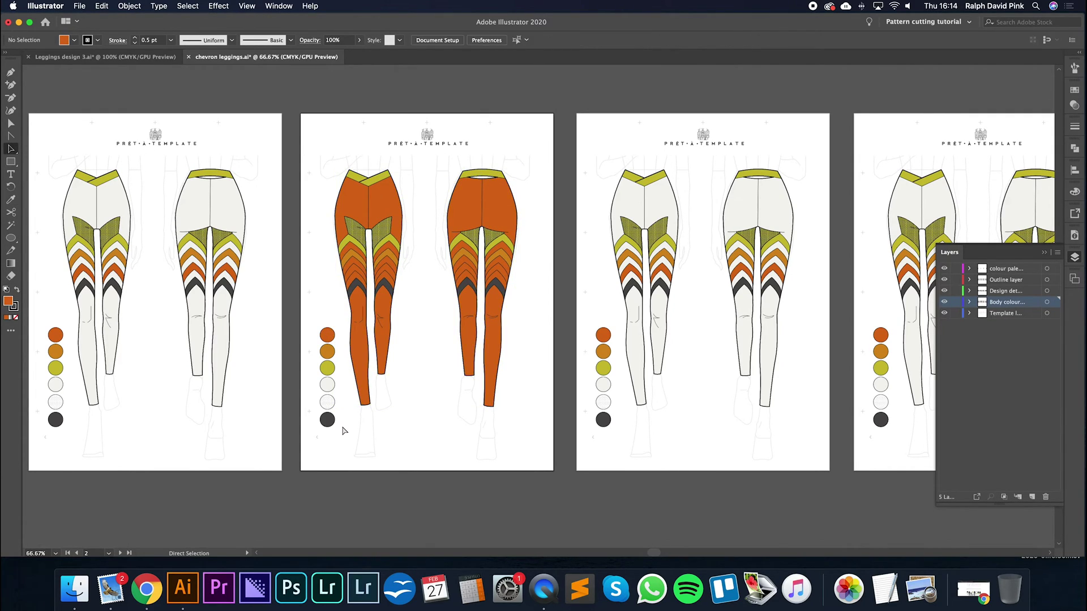
key("super+z")
Separate the second artboard's palette circles from their group and recolour the orange swatch turquoise.
left_click(343, 428)
left_click(328, 334)
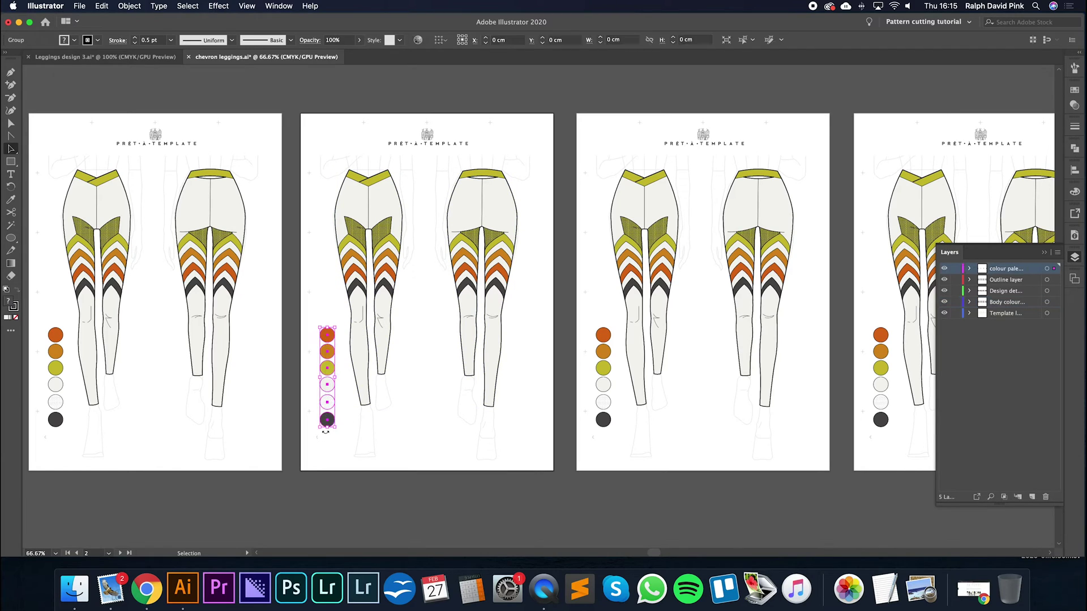
left_click(288, 491)
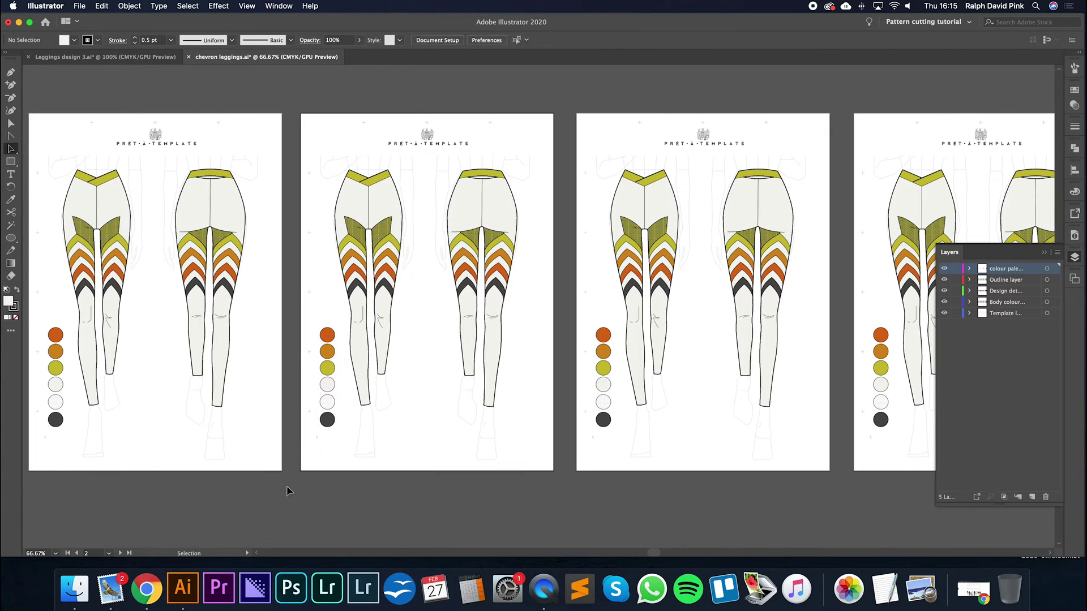
left_click(330, 336)
left_click(279, 335)
left_click(328, 334)
double_click(7, 301)
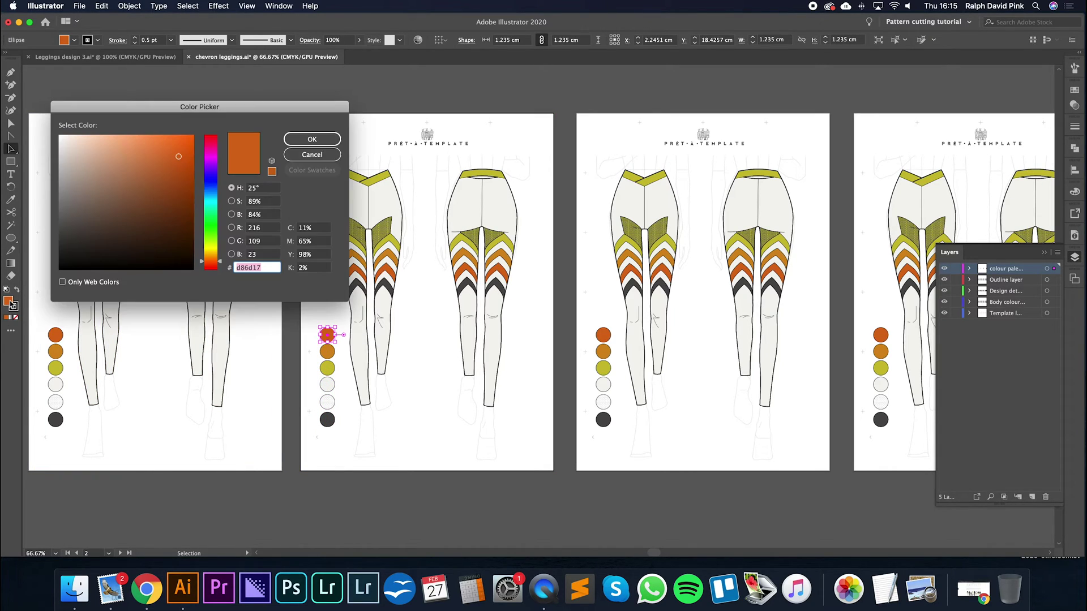
left_click(212, 200)
left_click(305, 140)
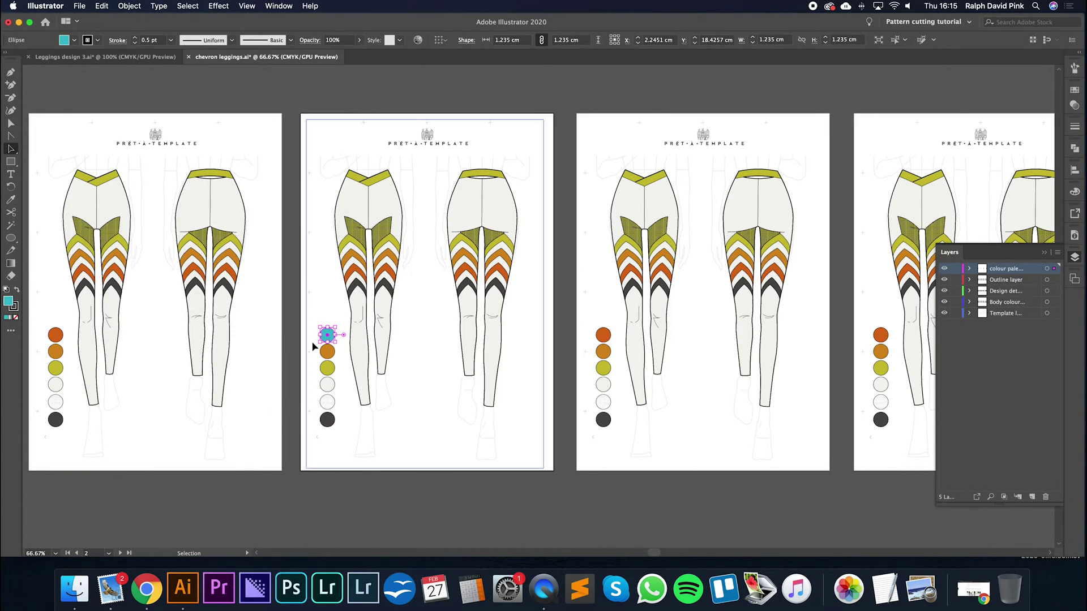
Recolour the ochre swatch in the second artboard's palette to green, keeping its saturation and brightness.
left_click(328, 352)
double_click(9, 303)
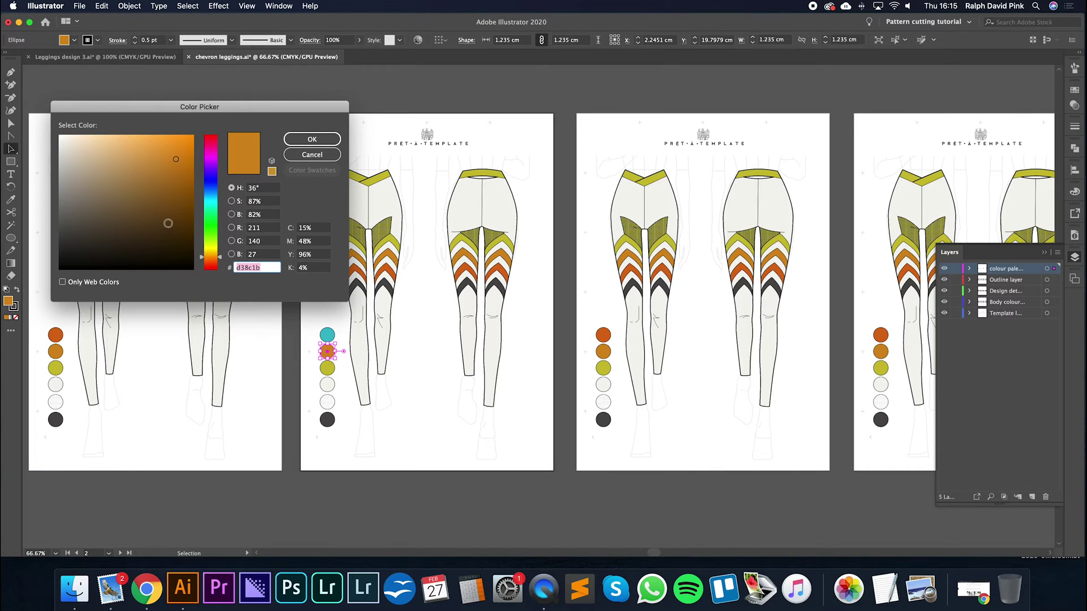
left_click(211, 210)
left_click(311, 139)
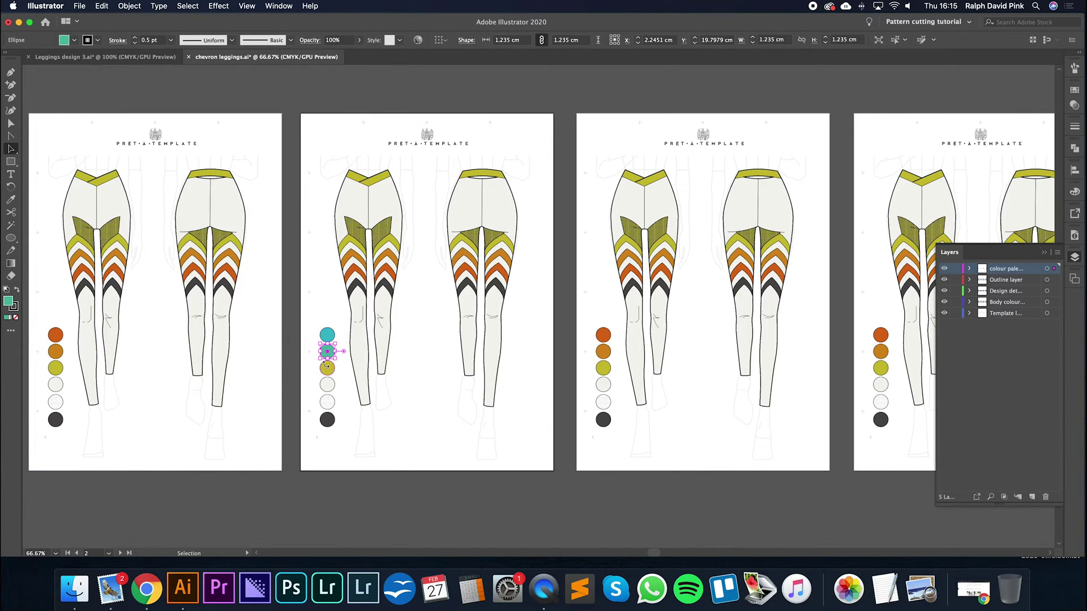
double_click(8, 302)
left_click(211, 222)
left_click(312, 140)
Shift the hue of the yellow-green swatch in the second artboard's palette to a fresher lime green.
left_click(327, 368)
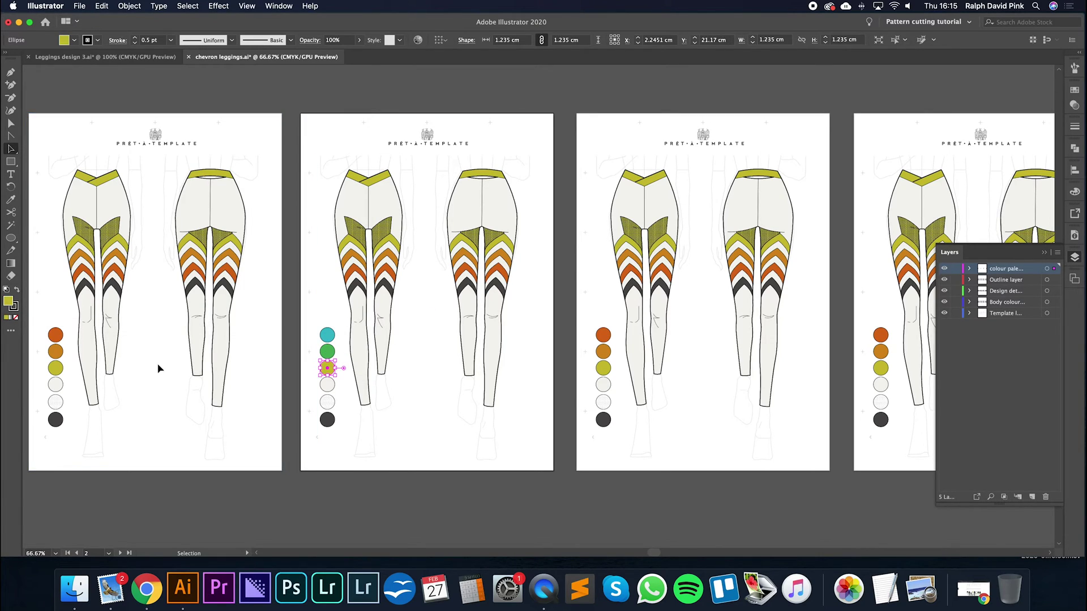
double_click(11, 304)
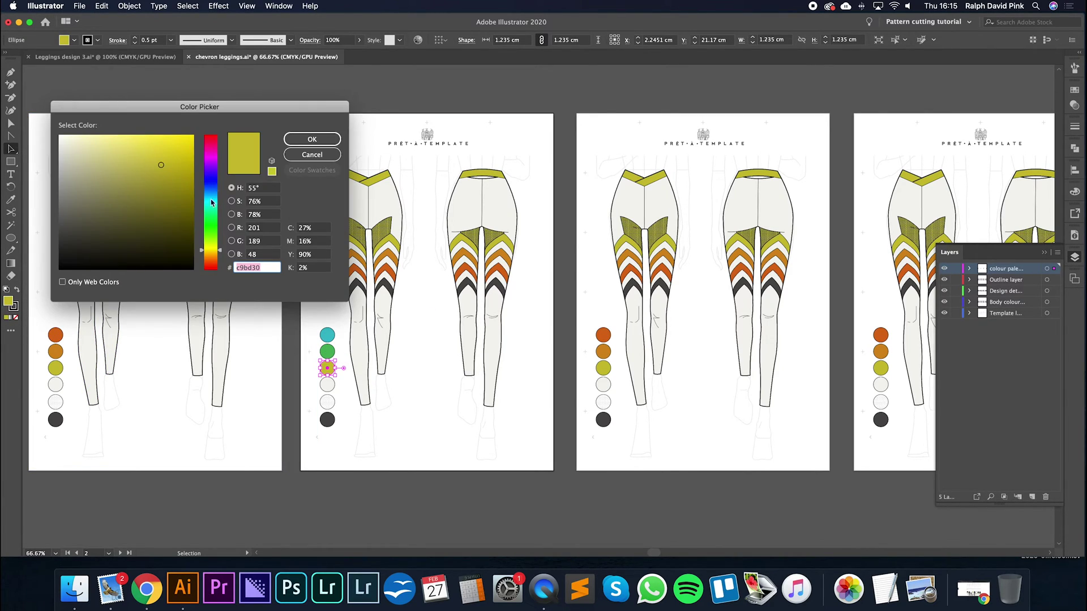
left_click_drag(209, 250, 212, 246)
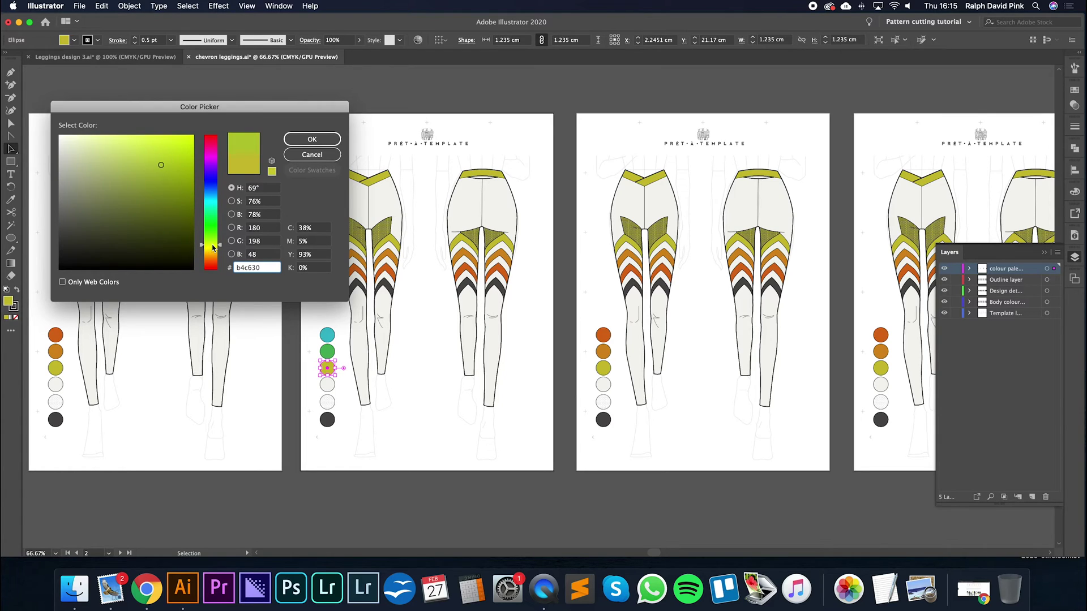
left_click(312, 139)
Lighten the dark grey swatch at the end of the second artboard's palette to a mid grey.
left_click(328, 419)
double_click(8, 302)
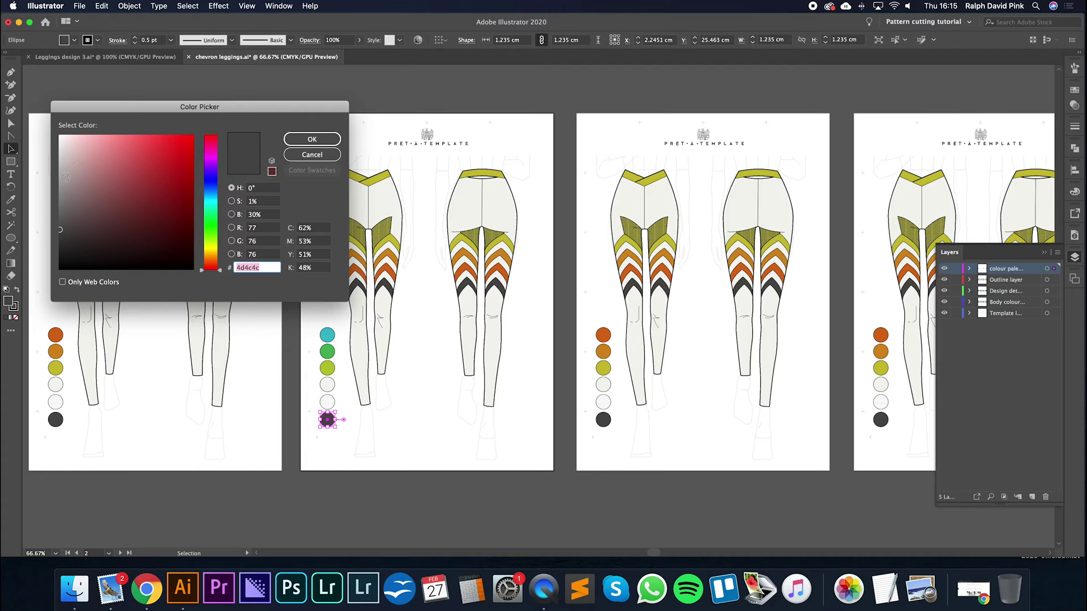
left_click(60, 193)
left_click(313, 139)
left_click(418, 445)
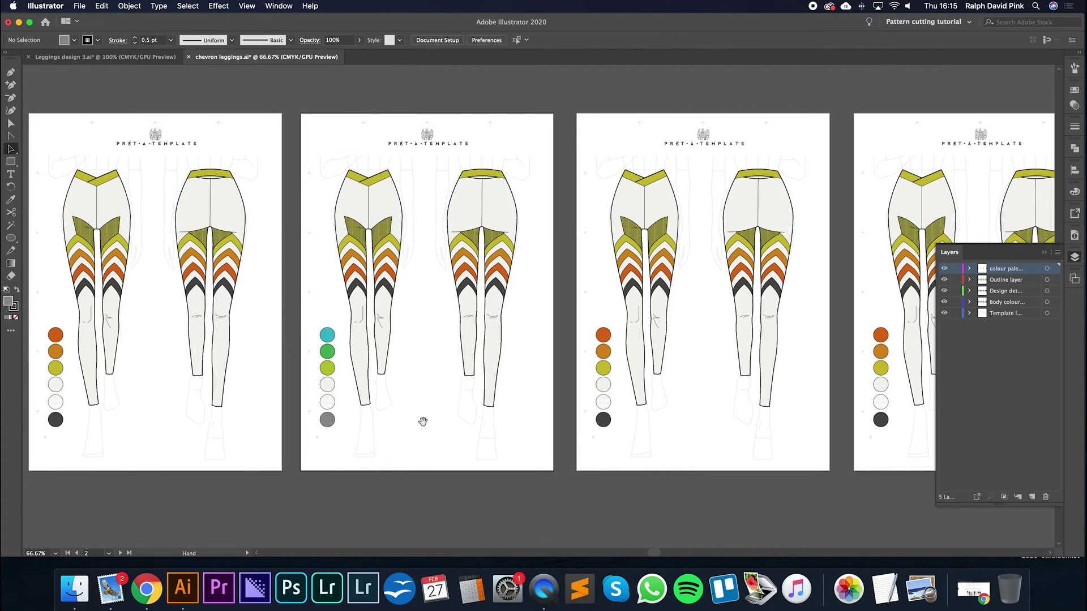
On the second artboard, sample the palette to colour the uppermost chevrons turquoise and the second row green.
left_click_drag(422, 421, 398, 433)
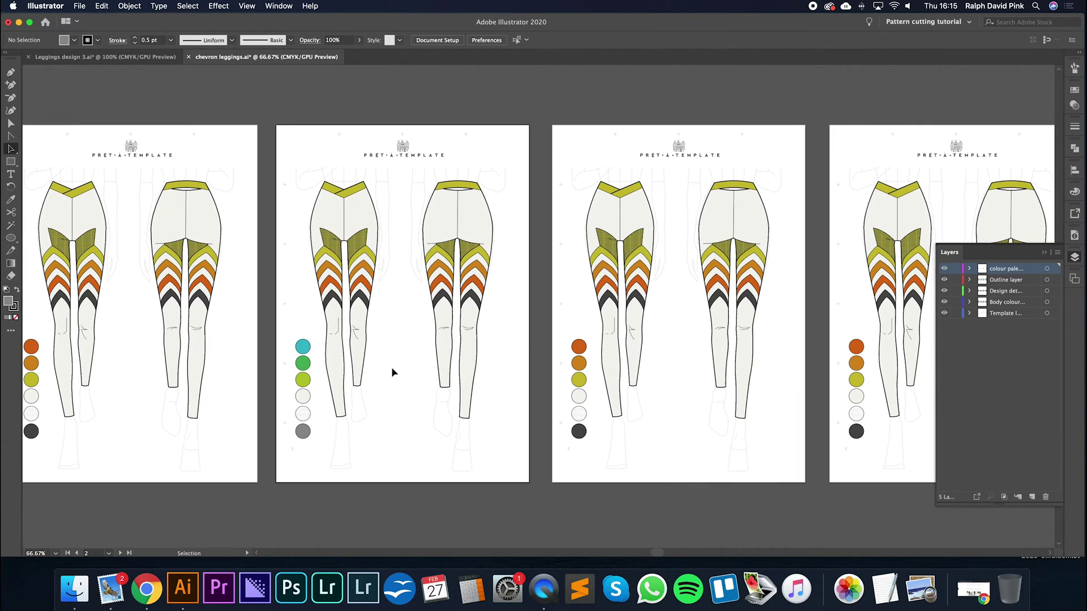
left_click(367, 256)
key("i")
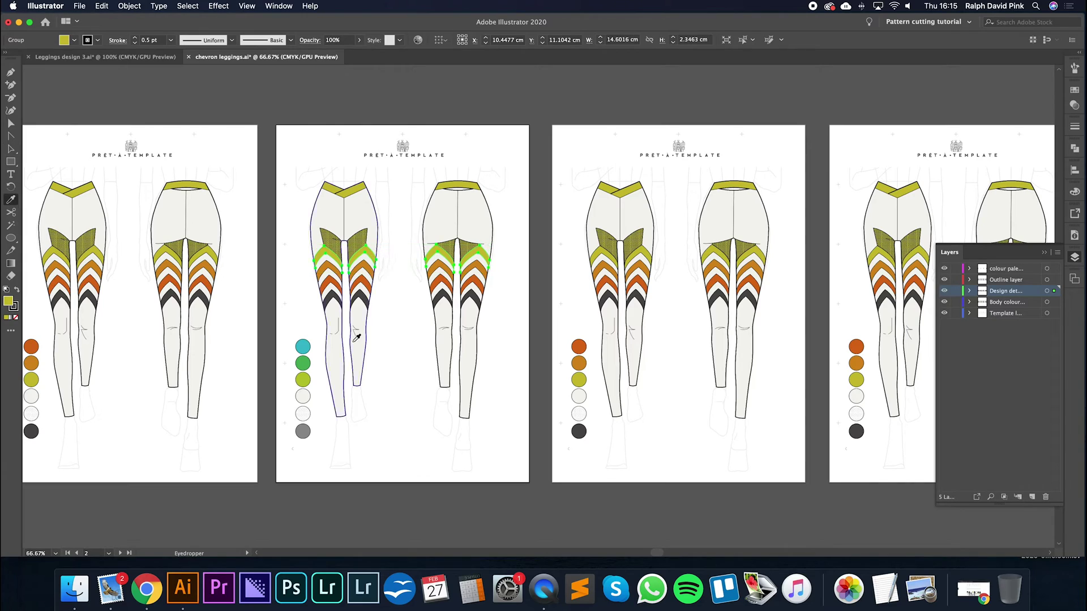
left_click(304, 344)
key("v")
left_click(359, 285)
key("i")
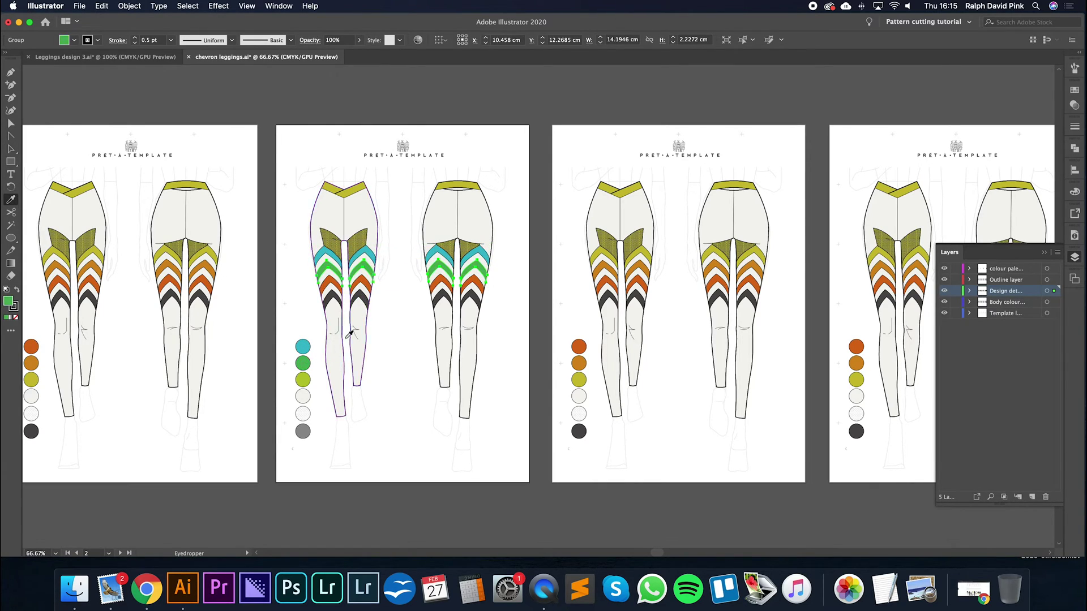
Colour the second artboard's third row of chevrons lime green and the lowest row mid grey from the palette.
left_click(360, 290, "super")
left_click(306, 379)
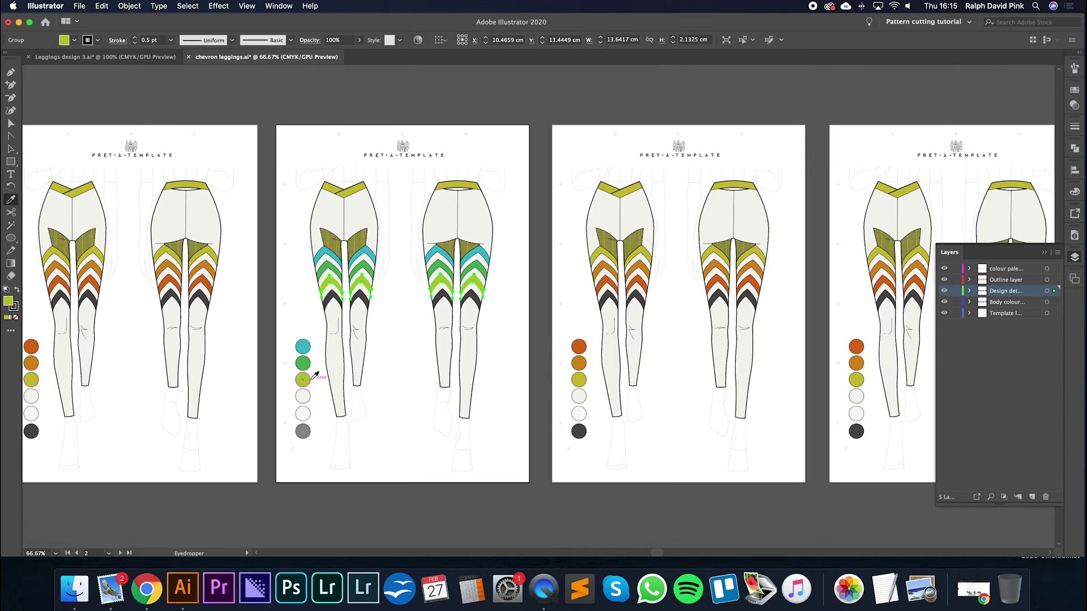
left_click(360, 305, "super")
left_click(303, 431)
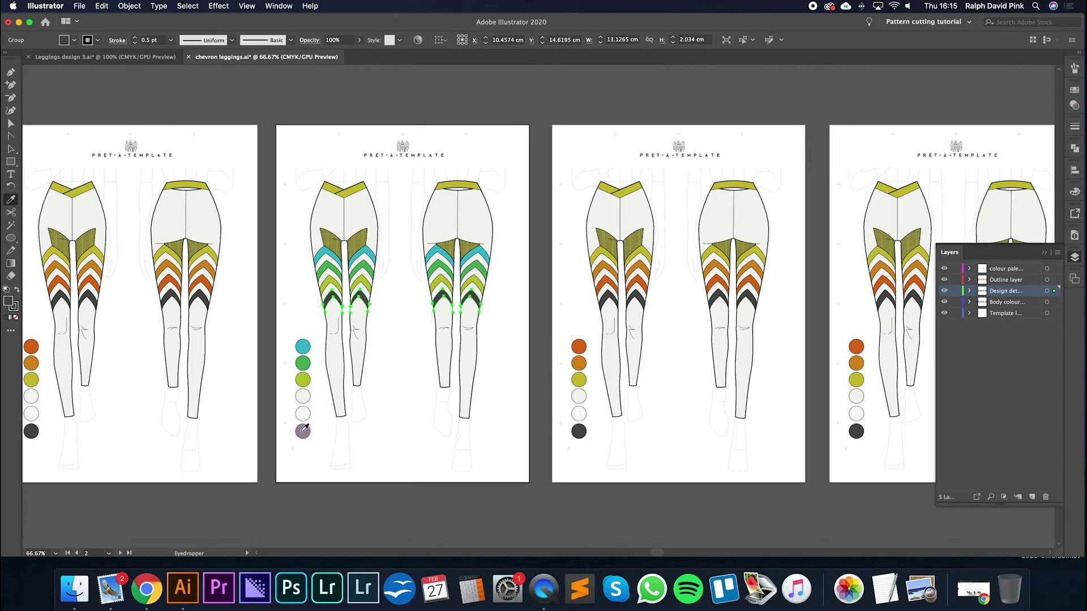
Apply the mid grey swatch to the waistbands and the inner-thigh panels on the second artboard.
left_click(365, 205, "super")
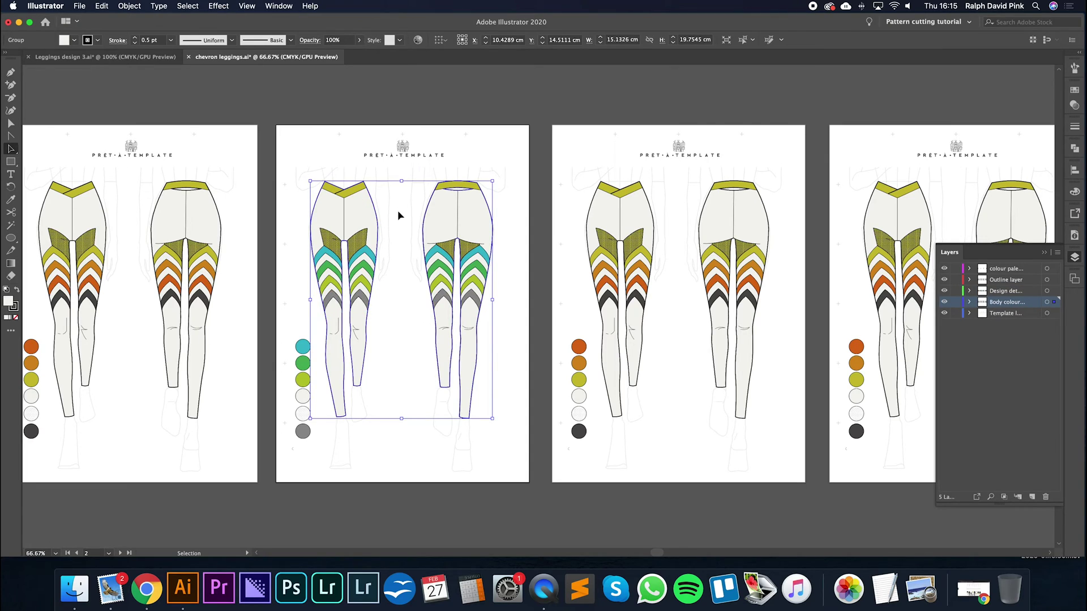
left_click(359, 188, "super")
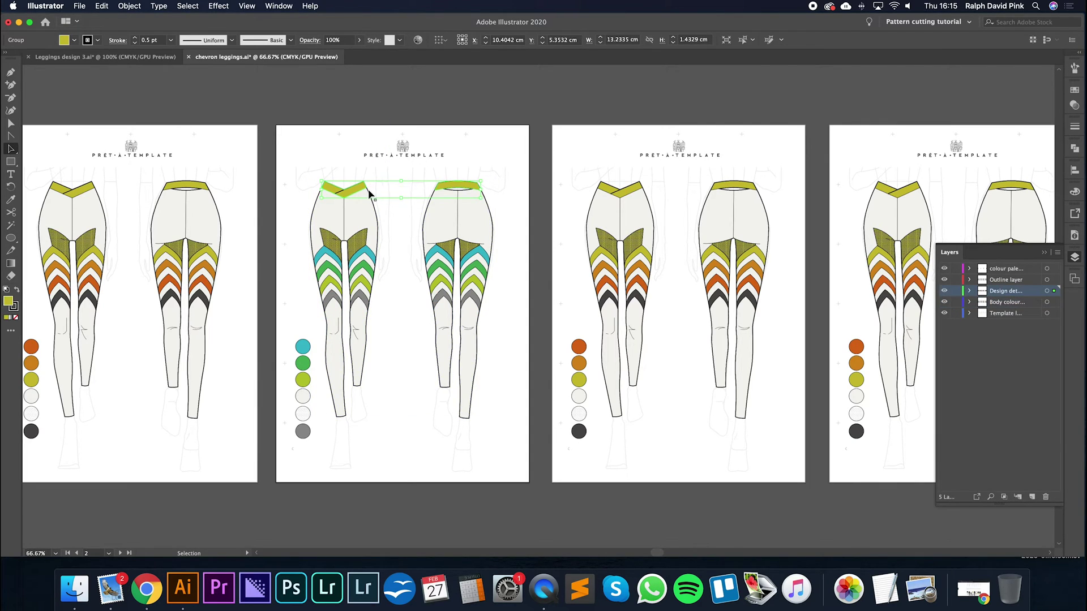
left_click(301, 434)
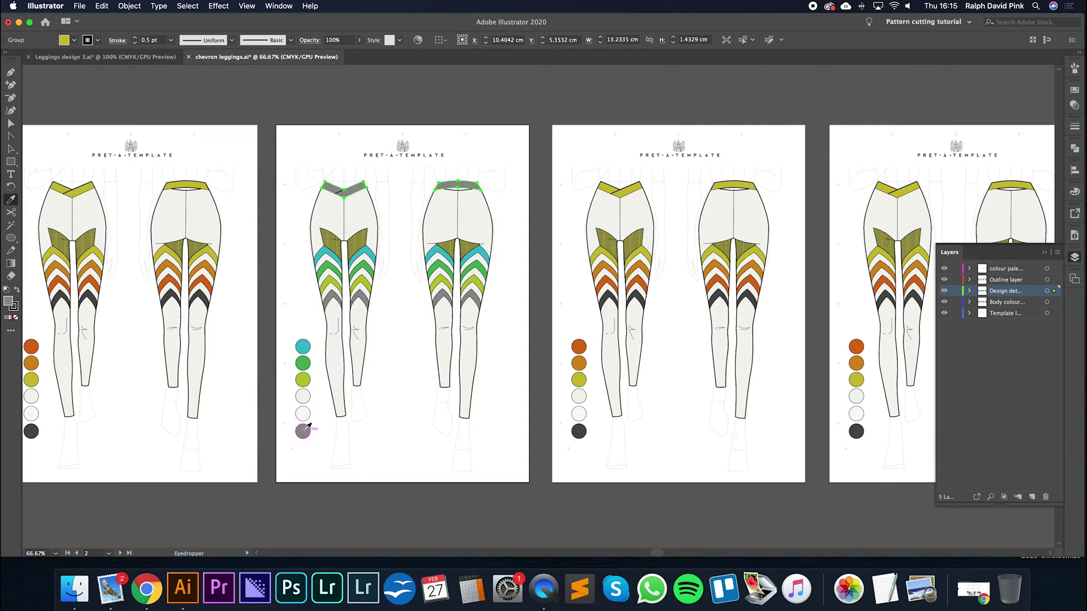
left_click(365, 244, "super")
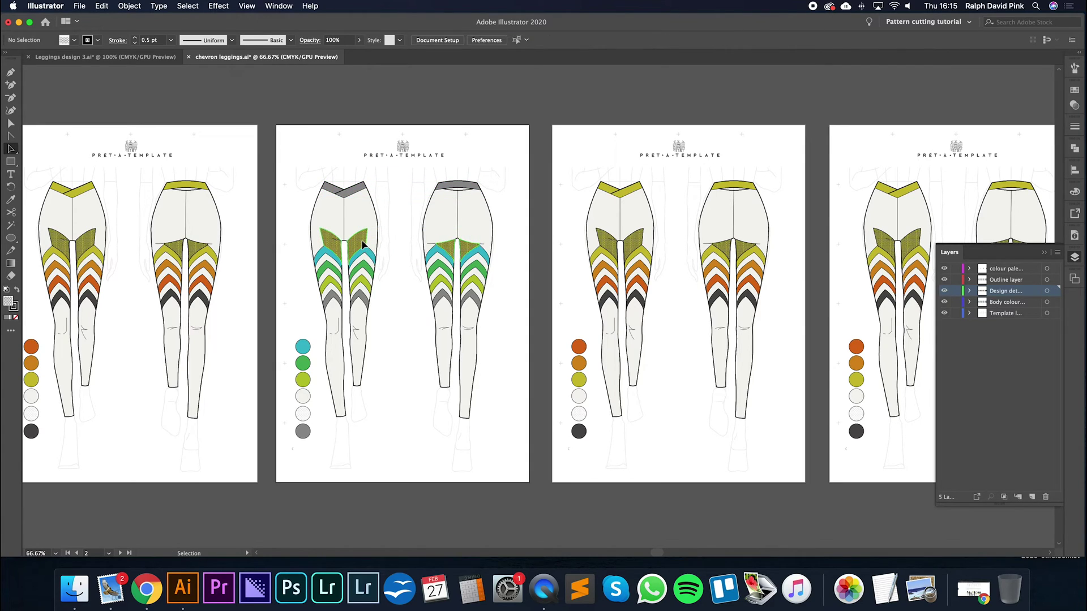
left_click(306, 430)
key("super")
scroll(399, 257, "right", 3)
left_click(380, 315)
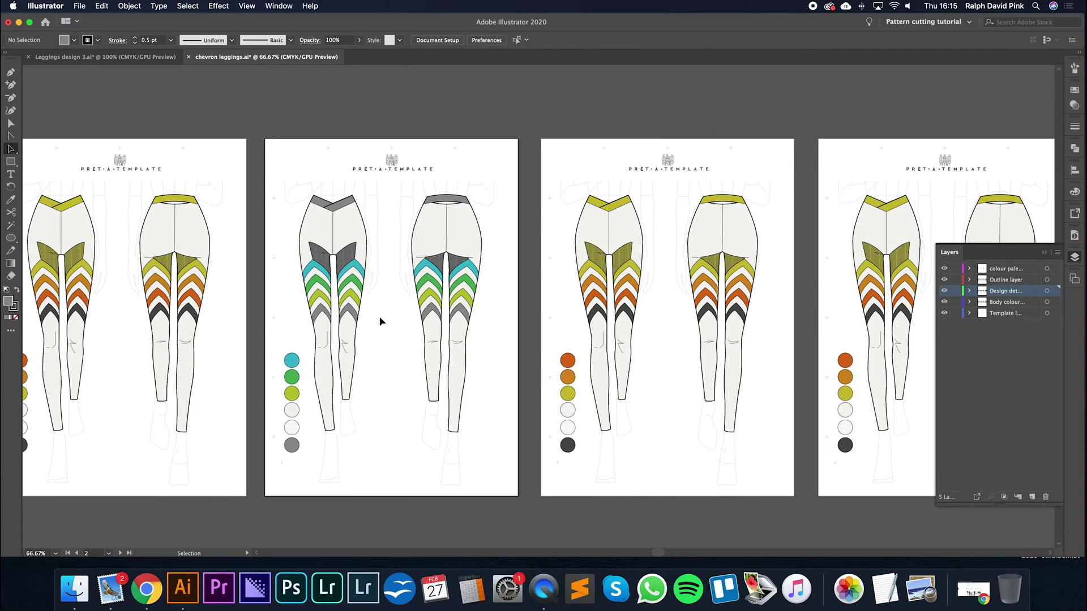
Change the fill of the leggings' body shapes on the second artboard to a neutral light grey.
left_click(423, 236)
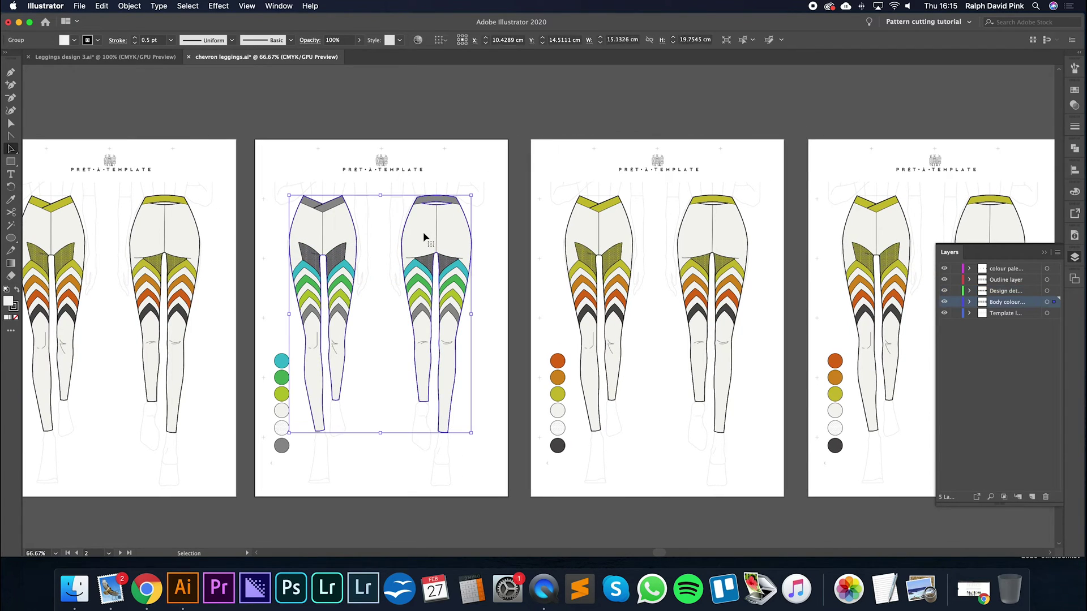
double_click(8, 304)
left_click_drag(60, 142, 59, 149)
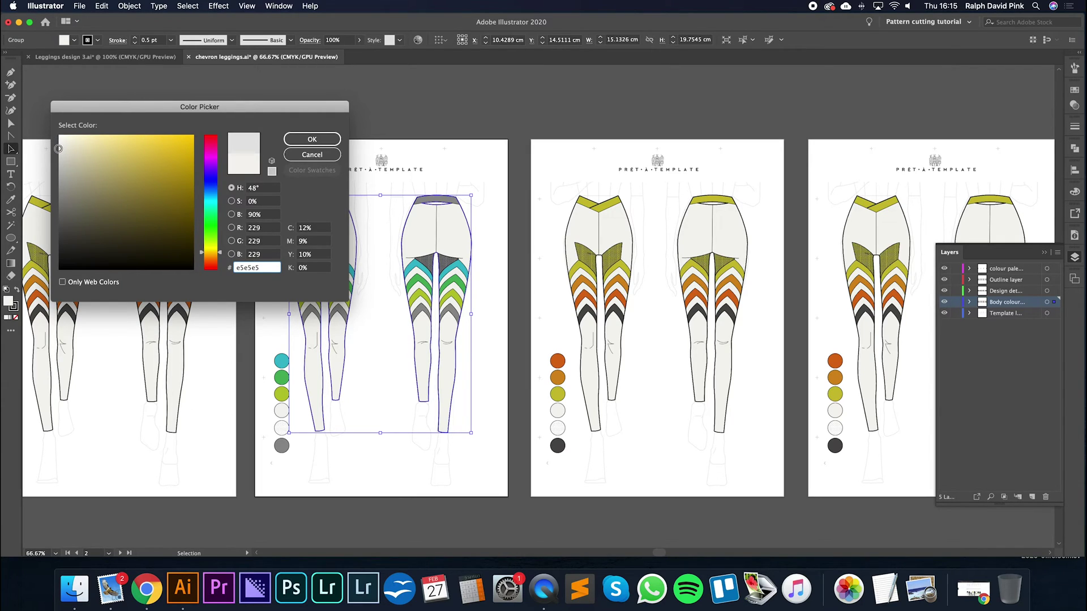
left_click(312, 139)
left_click(505, 272)
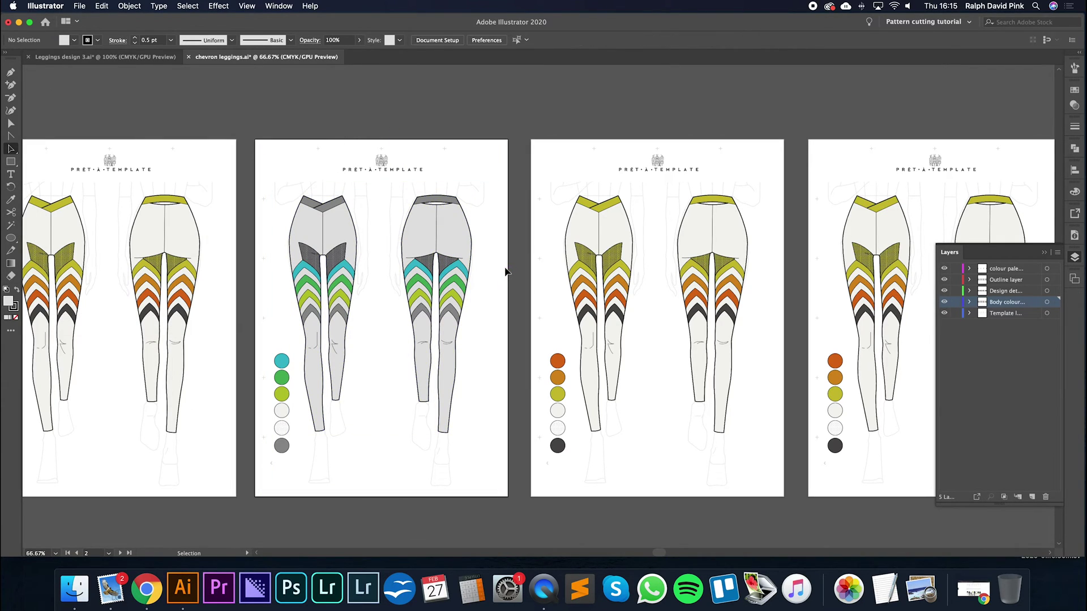
left_click_drag(486, 300, 545, 293)
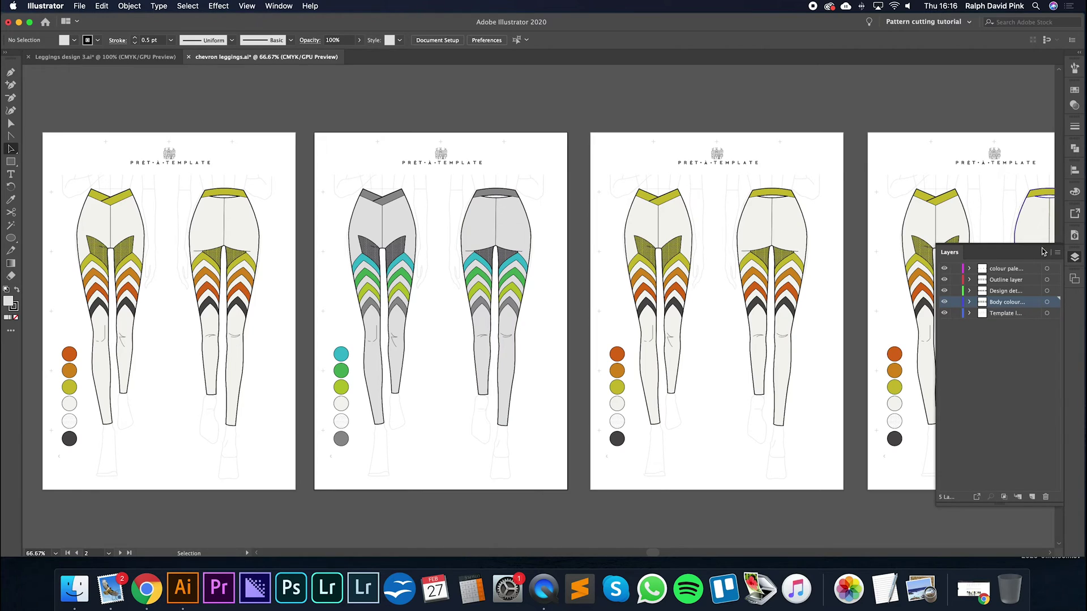
left_click_drag(552, 272, 529, 270)
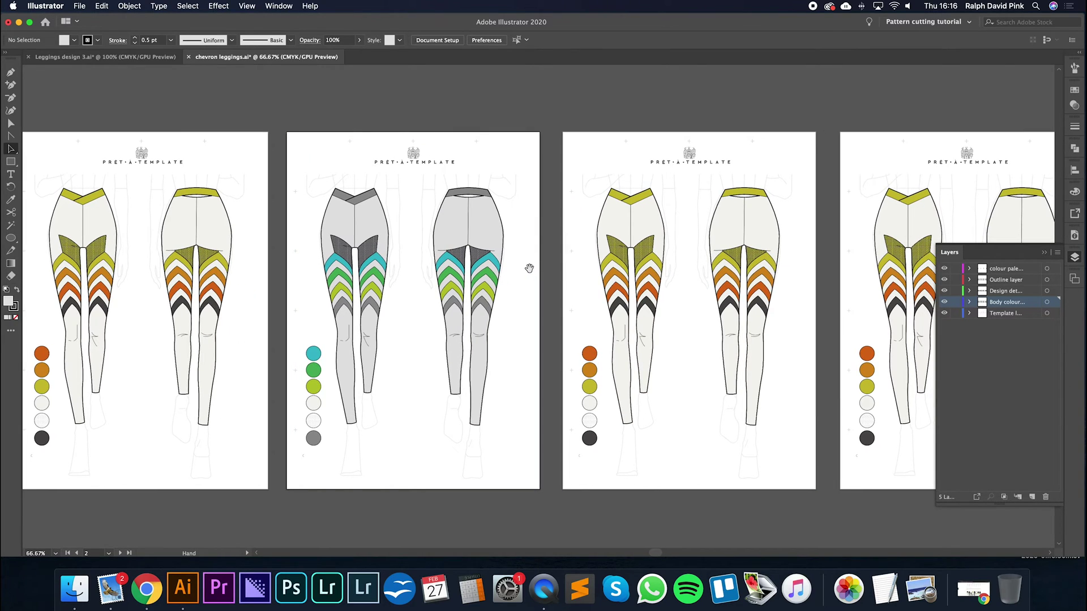
left_click_drag(602, 308, 456, 315)
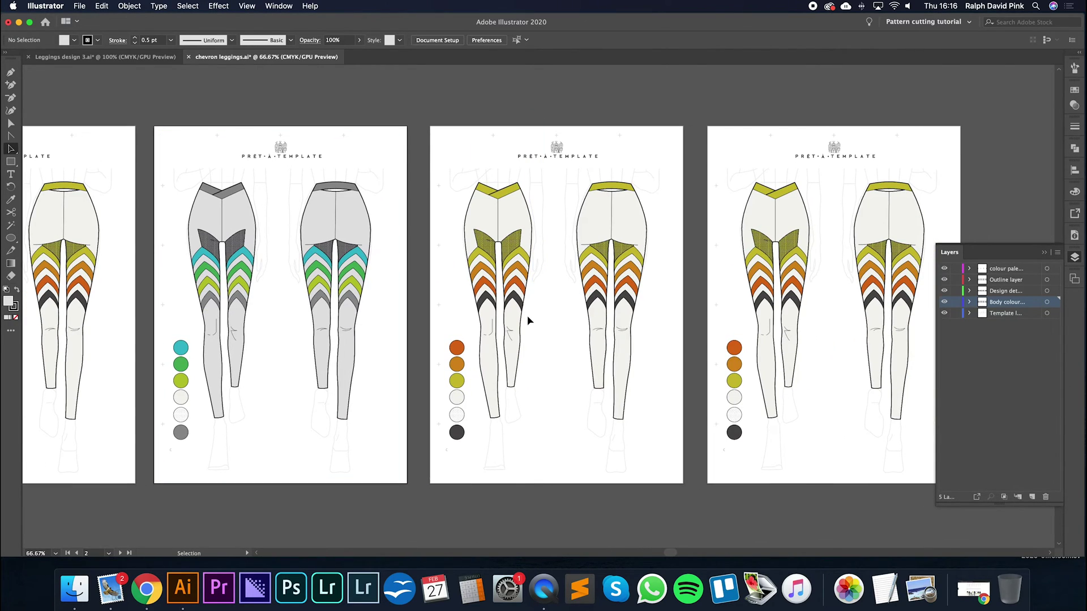
left_click_drag(546, 283, 626, 300)
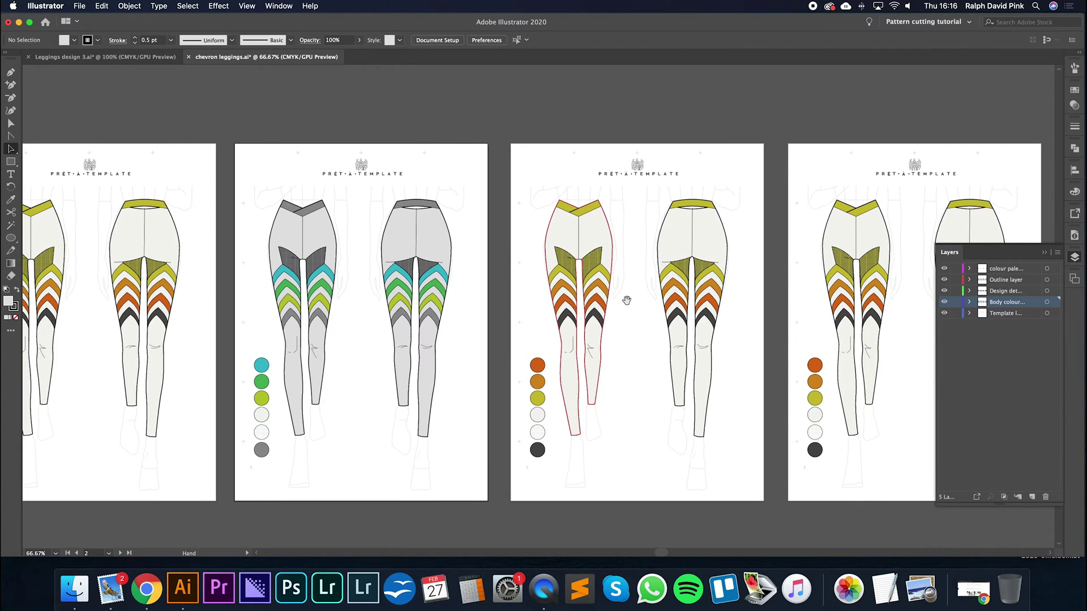
left_click_drag(479, 285, 498, 300)
Toggle the template layer's visibility off and on to view all four artboards with and without it.
key("super+minus")
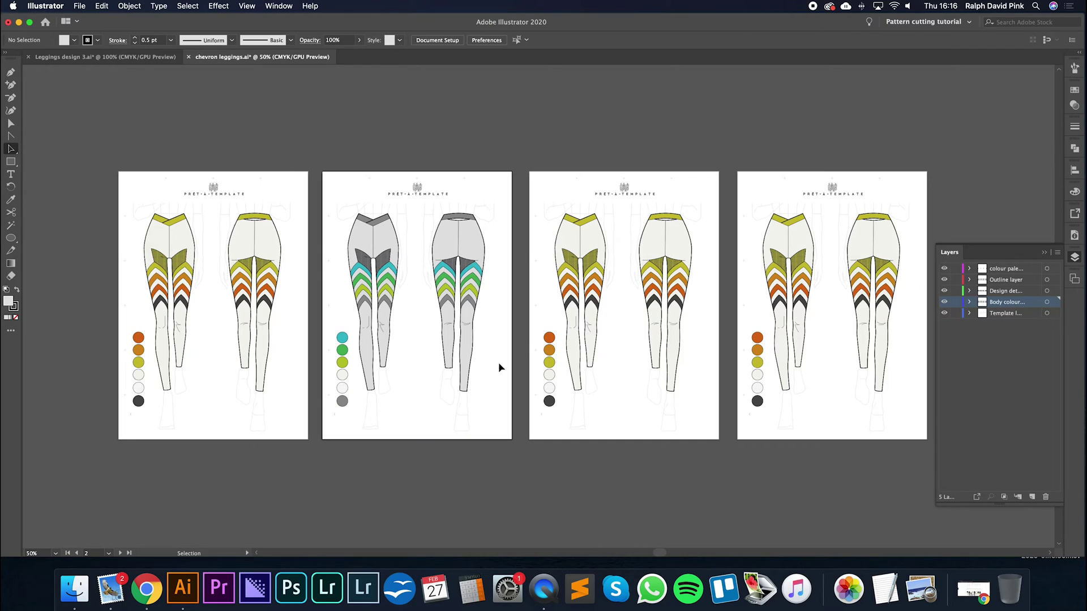
left_click(944, 313)
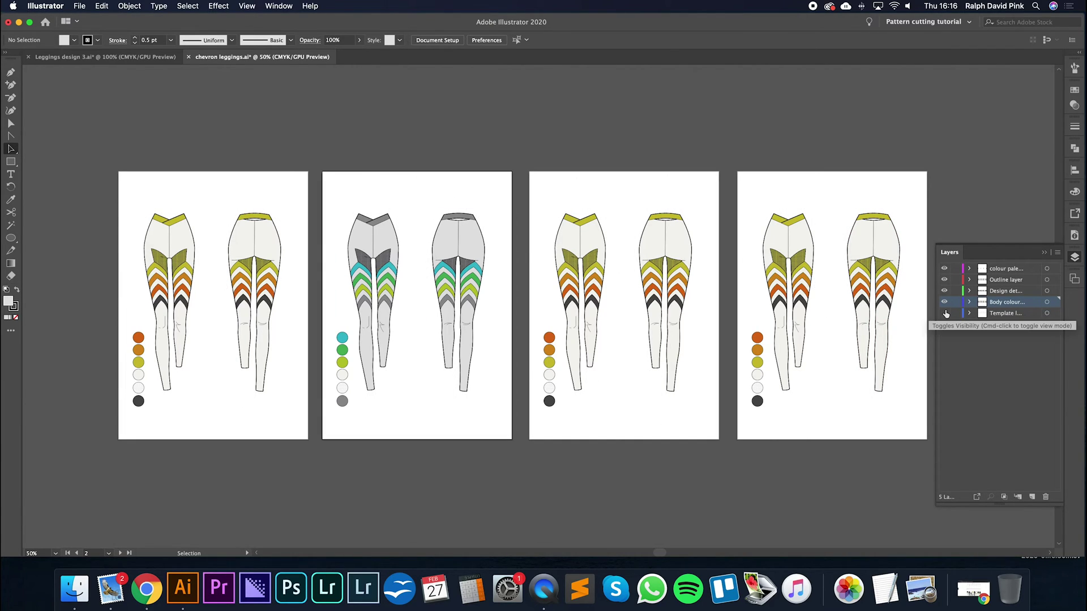
left_click(944, 313)
left_click(944, 313)
left_click(944, 313)
left_click(944, 313)
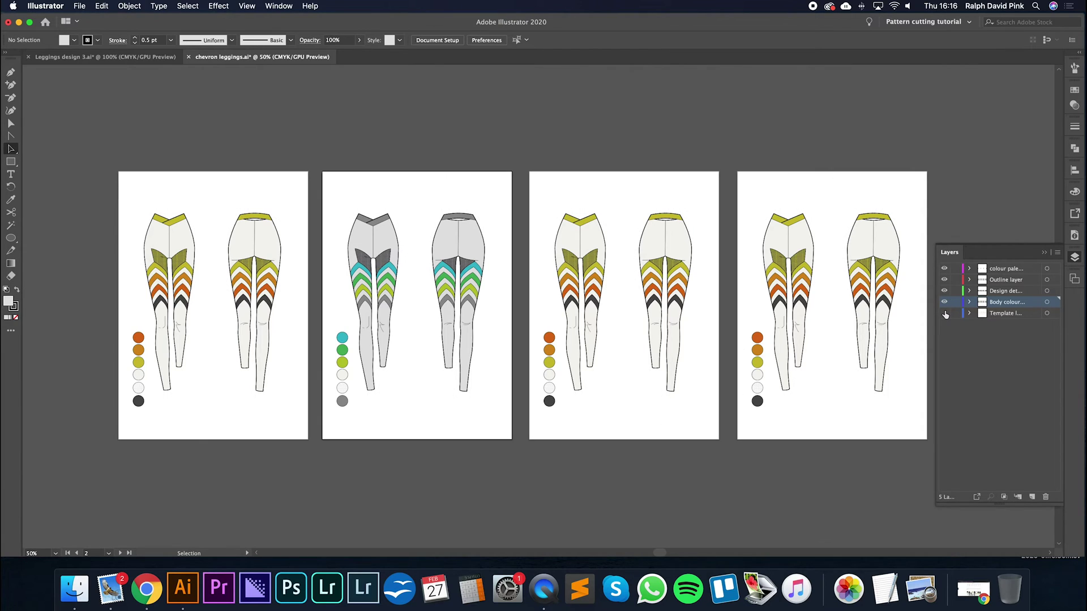
left_click(944, 313)
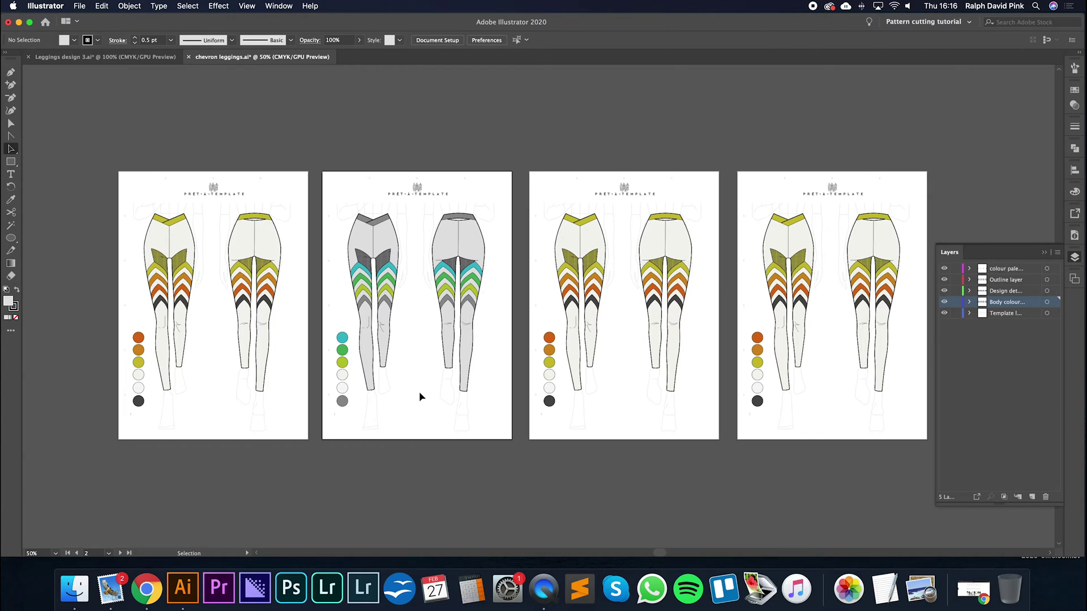
Examine the four artboards together, then inspect the mesh pattern on the first artboard's inner-thigh panels up close.
key("super+equal")
key("super+minus")
key("super+minus")
key("space")
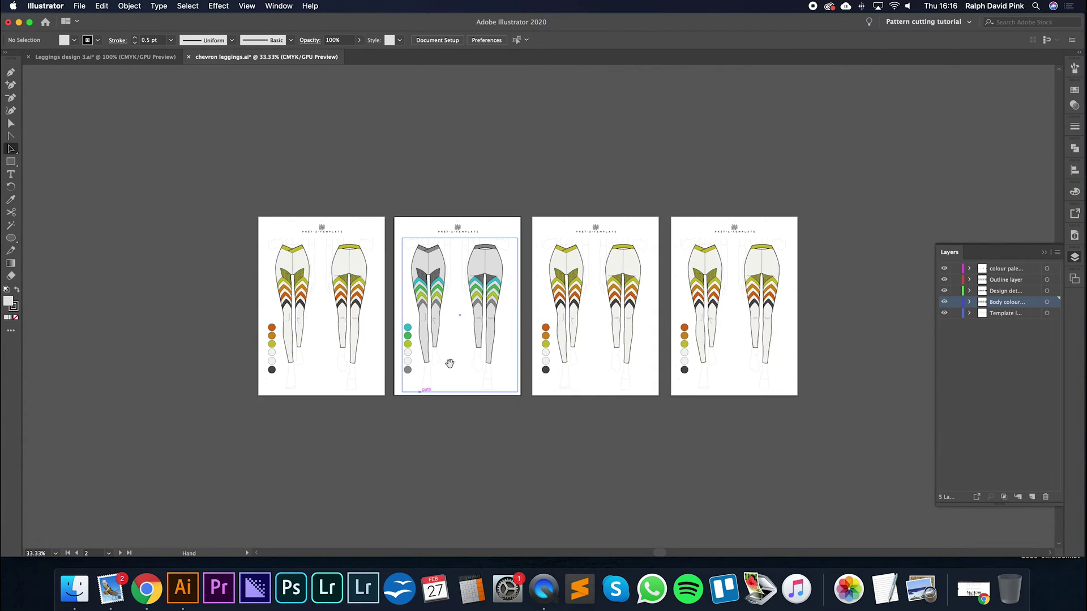
left_click_drag(449, 363, 434, 372)
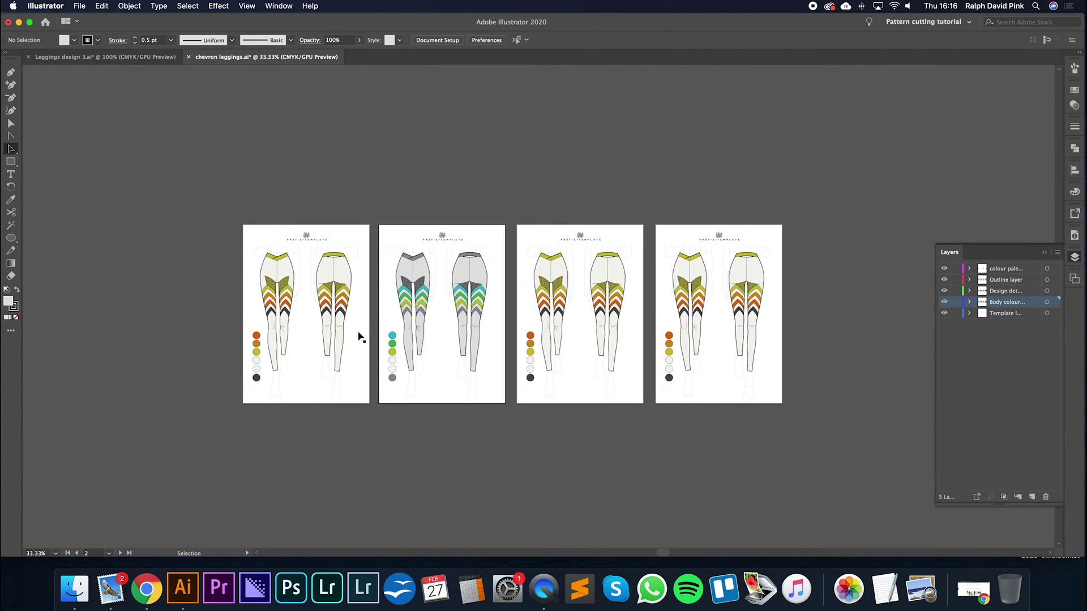
left_click(309, 369)
key("super+equal")
key("super+equal")
key("super+equal")
key("super+equal")
key("space")
left_click_drag(306, 346, 687, 354)
key("super+equal")
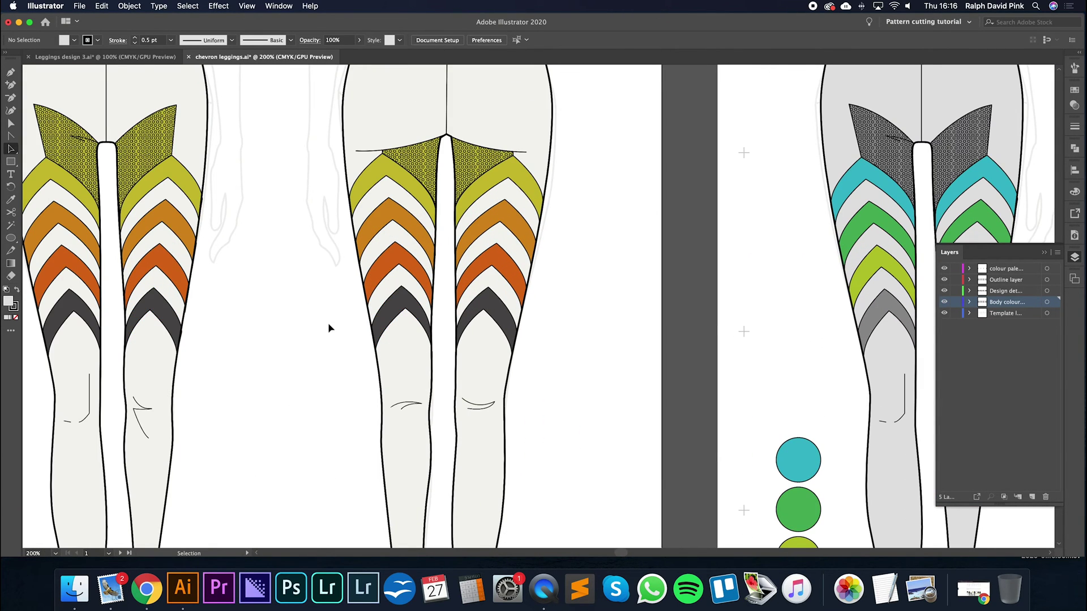
key("space")
left_click_drag(214, 214, 345, 308)
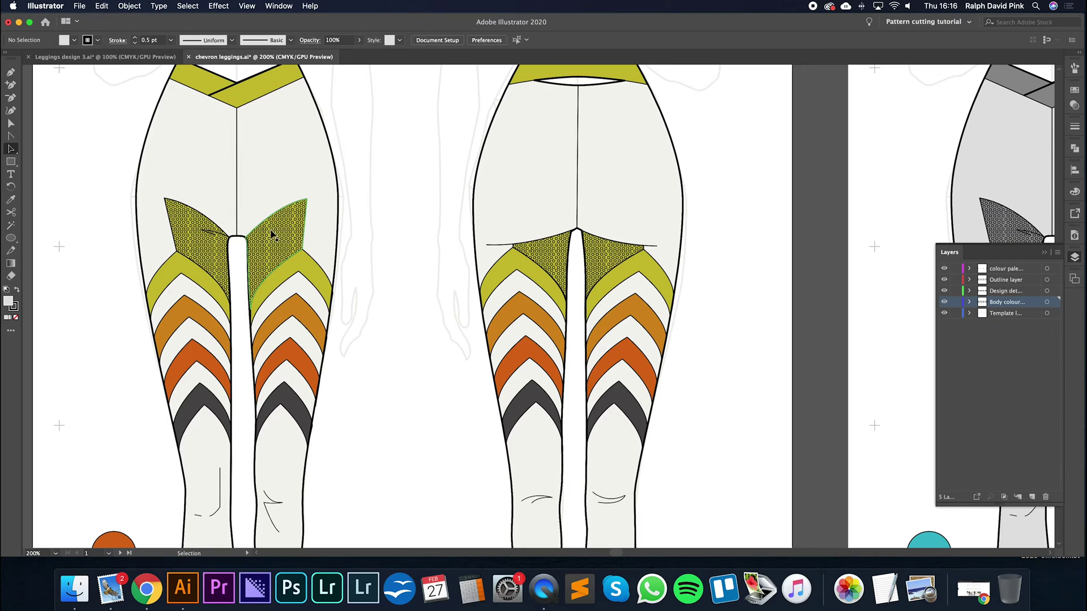
key("super+equal")
key("super+equal")
key("space")
left_click_drag(281, 248, 711, 350)
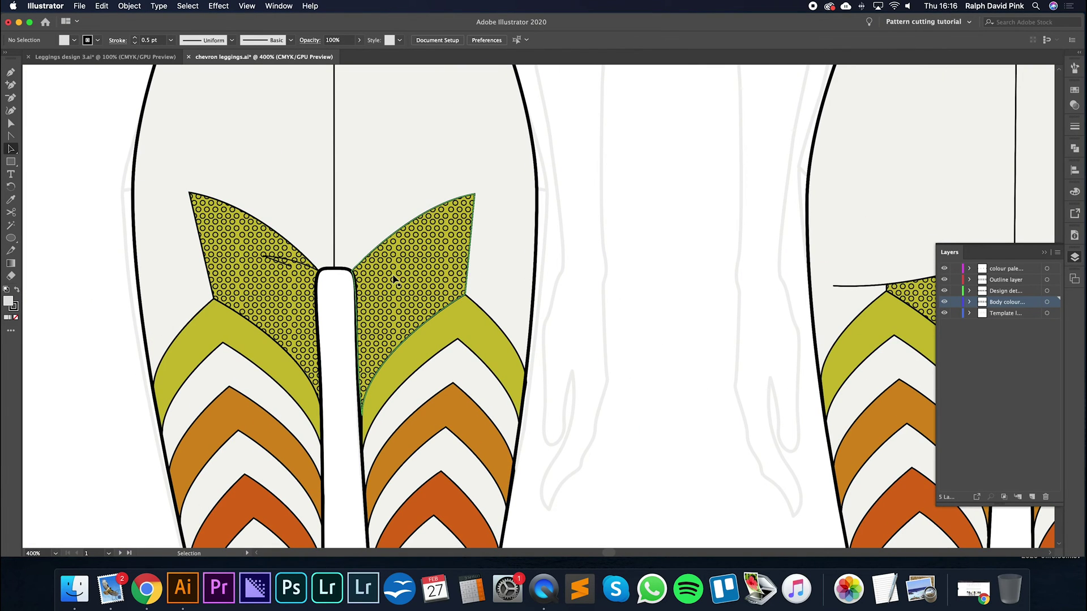
scroll(514, 376, "down", 5)
scroll(513, 376, "right", 3)
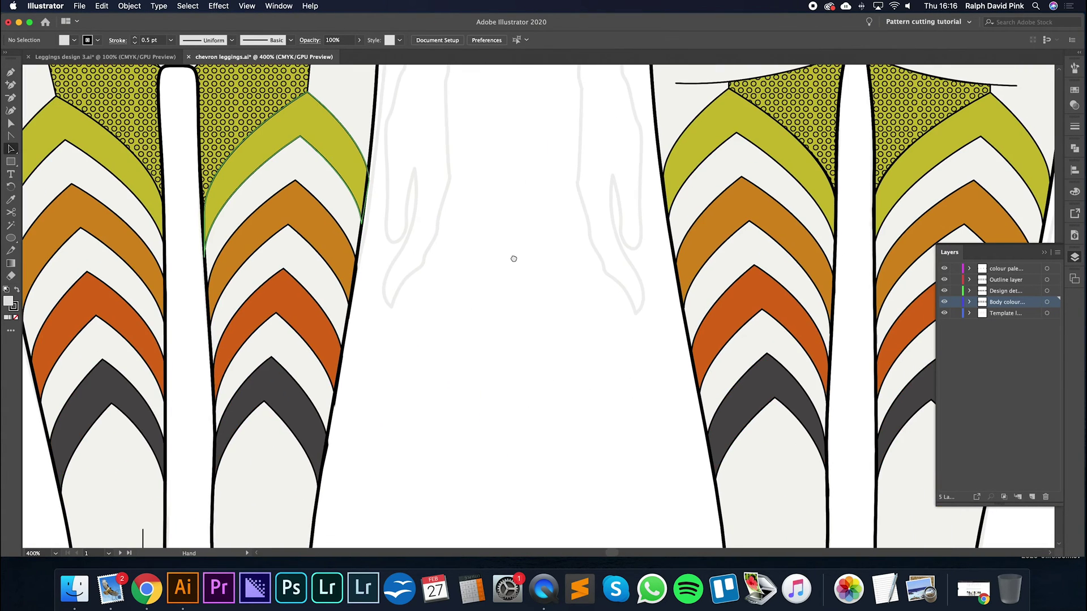
Activate the Ellipse tool and set the stroke weight to 0.3 pt.
key("super+minus")
scroll(516, 313, "down", 2)
scroll(516, 313, "right", 3)
key("l")
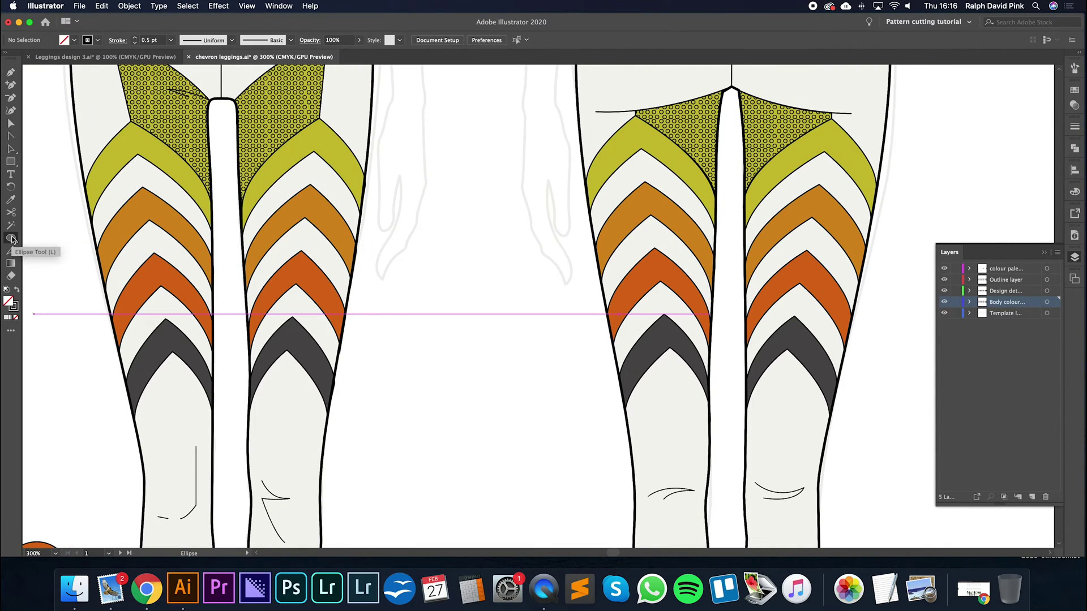
left_click(1074, 126)
left_click(976, 138)
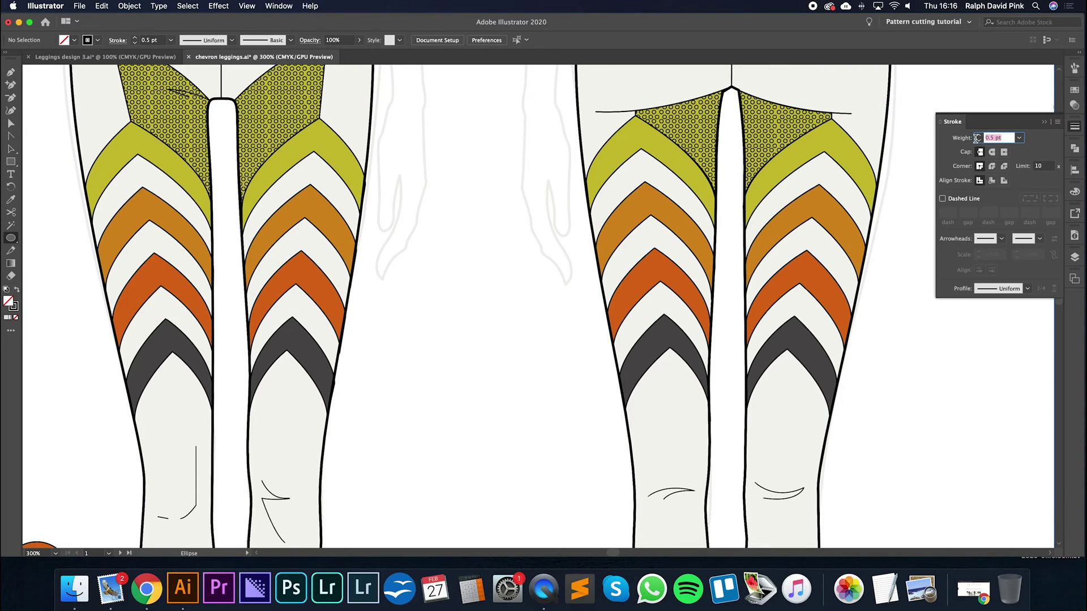
type("0.3")
left_click_drag(402, 333, 412, 334)
key("v")
key("super+=")
left_click(599, 335)
left_click_drag(598, 336, 380, 345)
key("BackSpace")
left_click(358, 343)
key("BackSpace")
Draw a flat unfilled ellipse about 0.21 by 0.04 cm in the blank space between the first artboard's front and back views.
key("l")
left_click_drag(396, 342, 411, 344)
key("v")
key("super+shift+a")
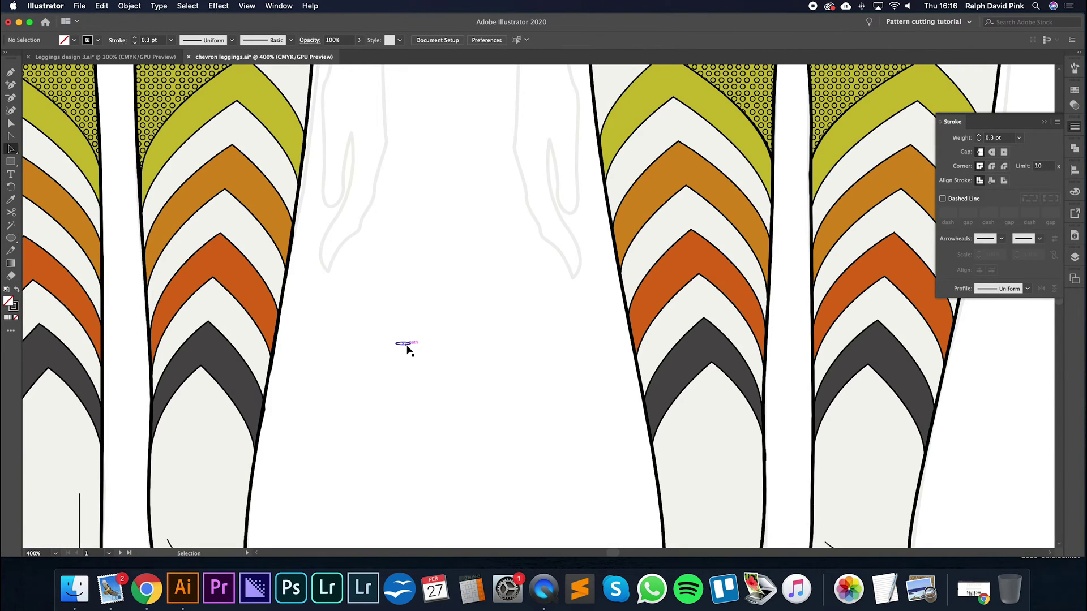
Duplicate the flat ellipse sideways into an evenly spaced row of five and select the whole row.
left_click(404, 343)
left_click_drag(403, 344, 427, 348)
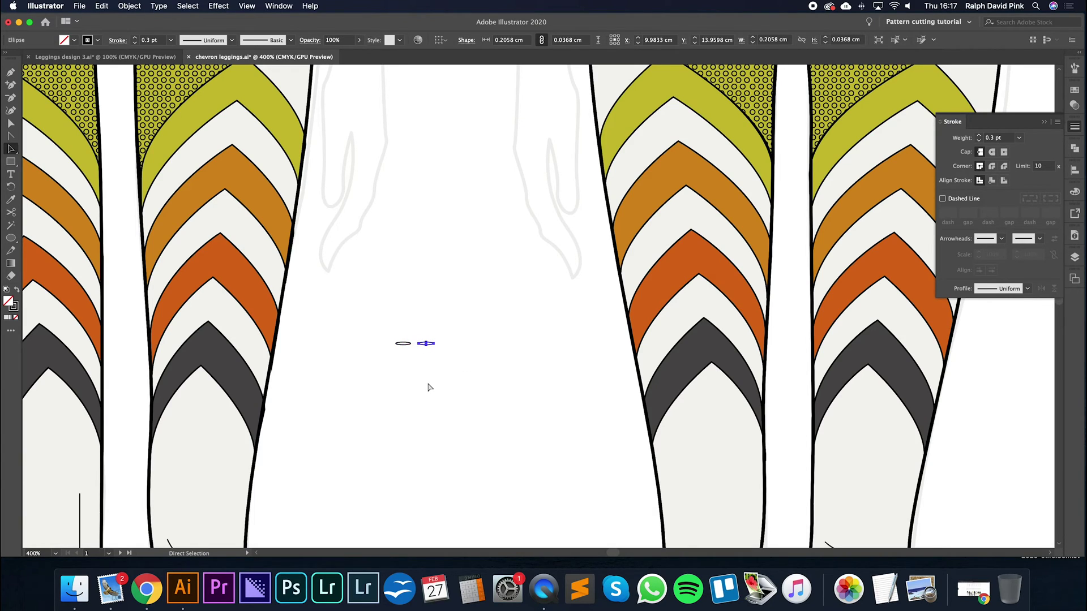
key("v")
left_click_drag(523, 331, 376, 367)
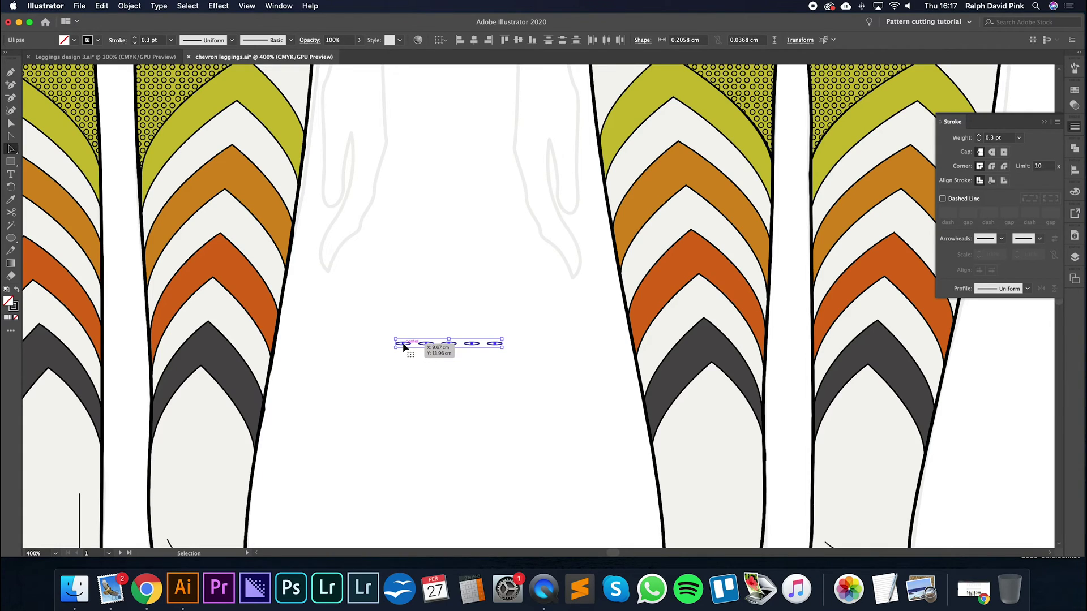
Duplicate the ellipse row downward in staggered, evenly spaced rows to build a rectangular mesh block, and select the block.
left_click_drag(403, 345, 496, 371)
key("super+d")
key("super+d")
key("super+d")
key("super+d")
key("v")
left_click_drag(530, 331, 367, 444)
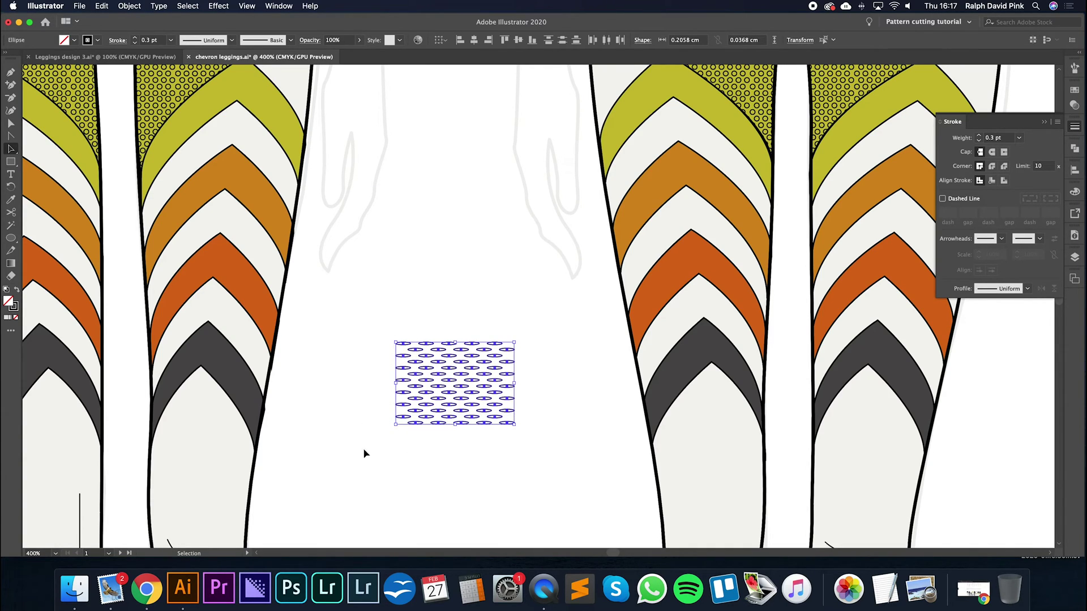
Move the ellipse block slightly down and set its stroke colour to grey 6b6b6b.
left_click(1075, 89)
mouse_move(484, 352)
left_mouse_down()
mouse_move(572, 318)
mouse_move(503, 364)
mouse_move(483, 359)
left_mouse_up()
double_click(14, 307)
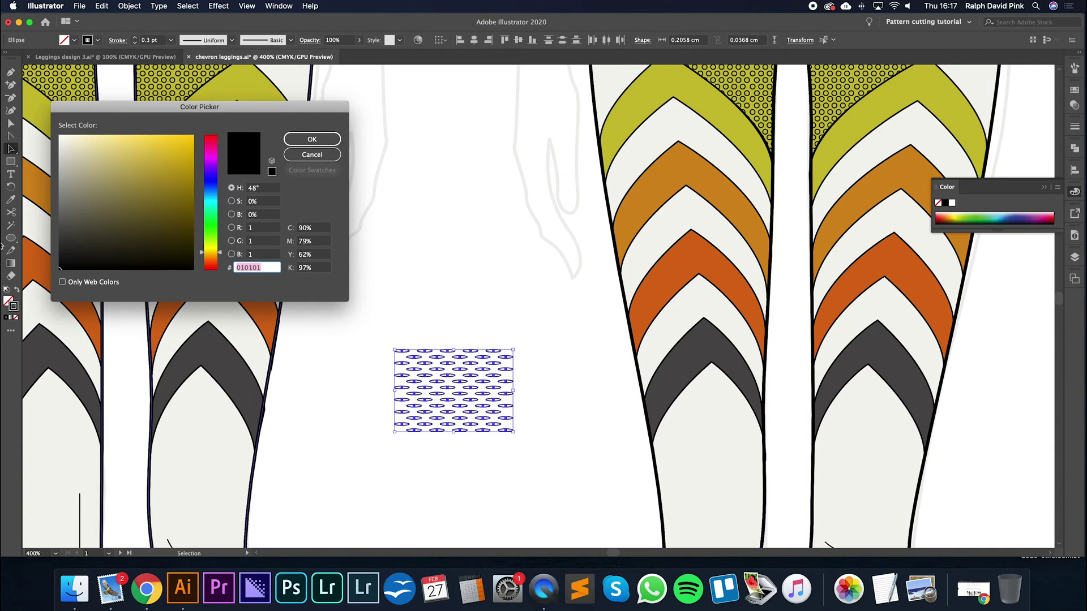
left_click(60, 213)
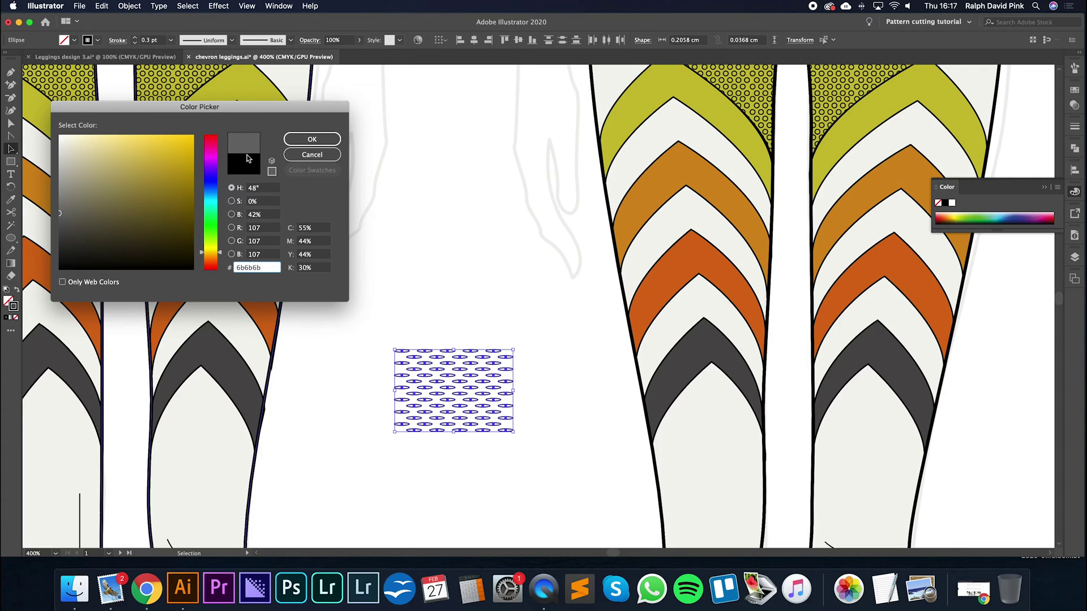
left_click(329, 140)
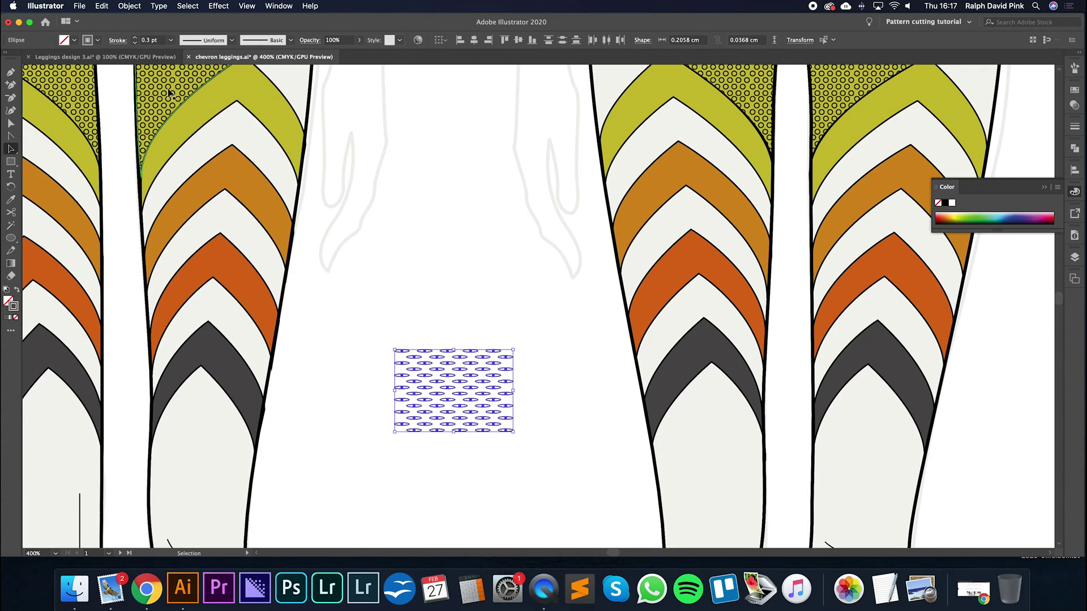
Save the staggered ellipse block as a new pattern swatch and deselect it.
left_click(1075, 91)
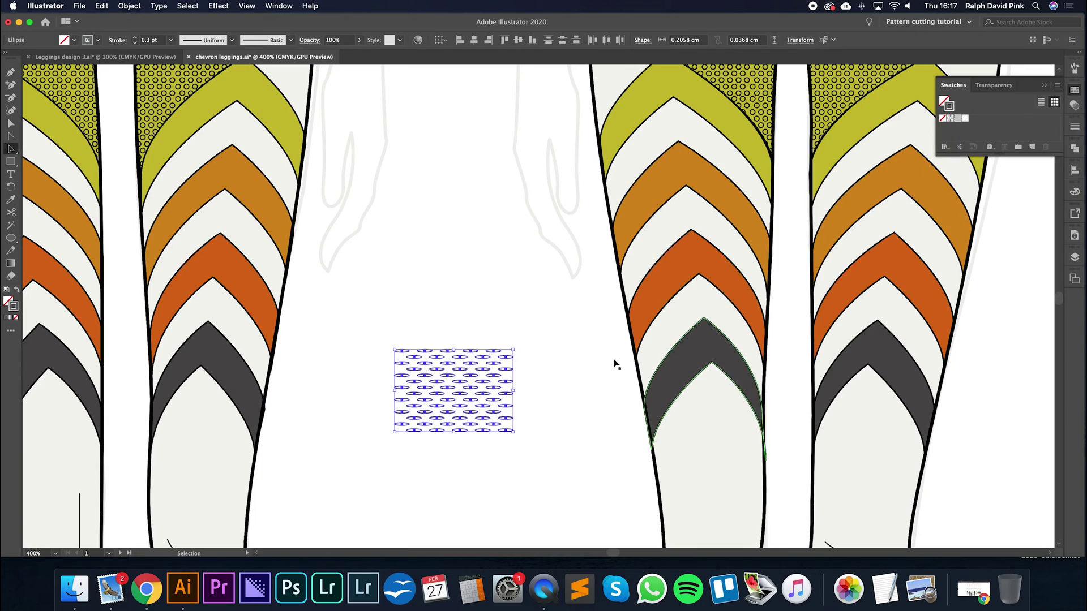
left_click_drag(498, 369, 1013, 134)
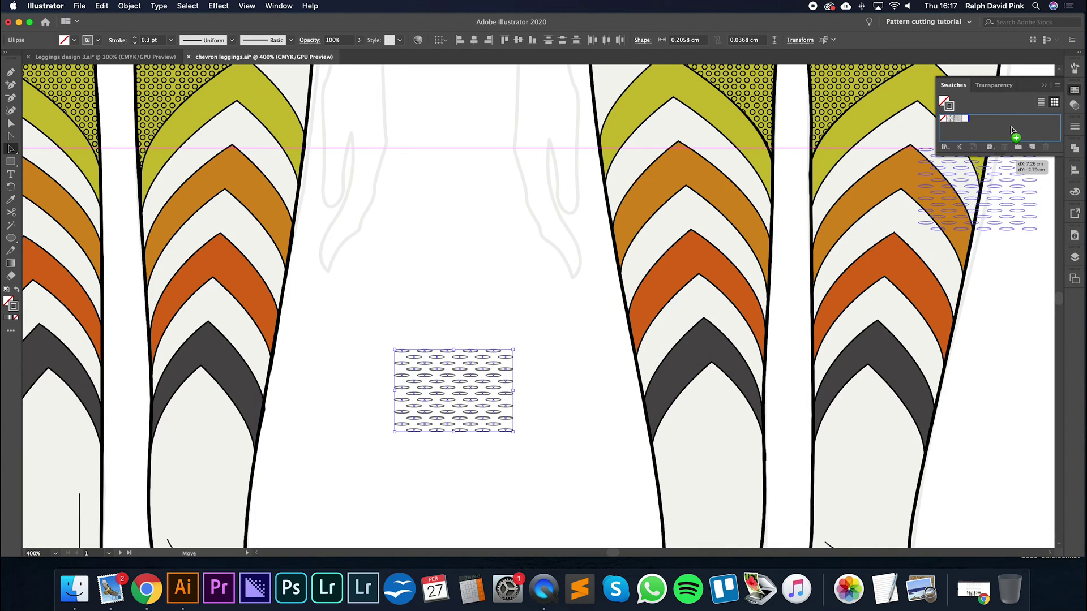
left_click(528, 280)
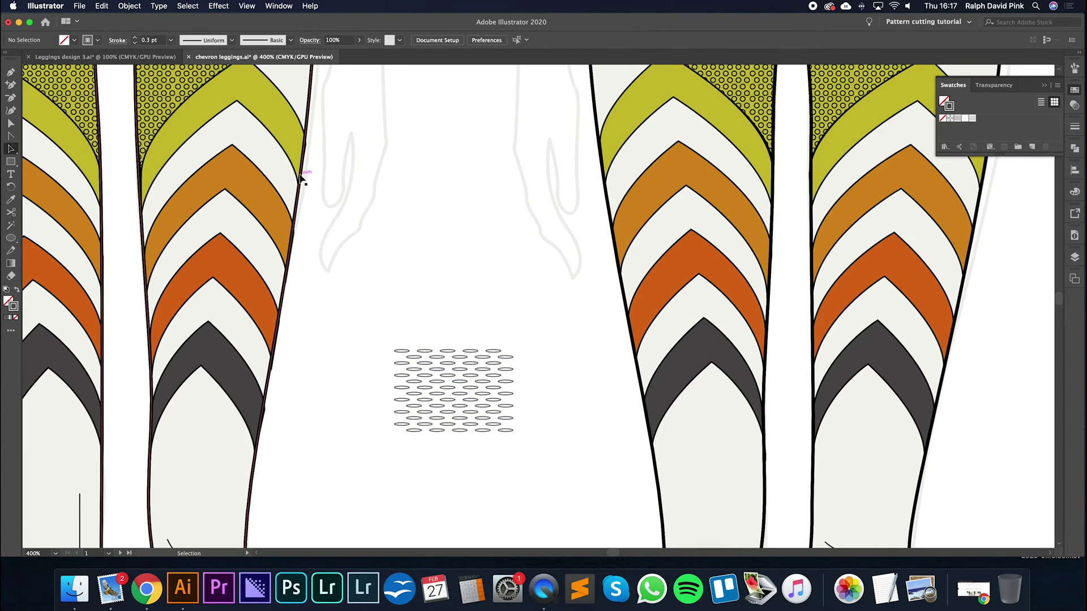
Try the new ellipse pattern swatch on the stroke of the first artboard's inner-thigh mesh panels, then undo it.
key("super+minus")
left_click_drag(359, 164, 366, 286)
left_click(271, 223)
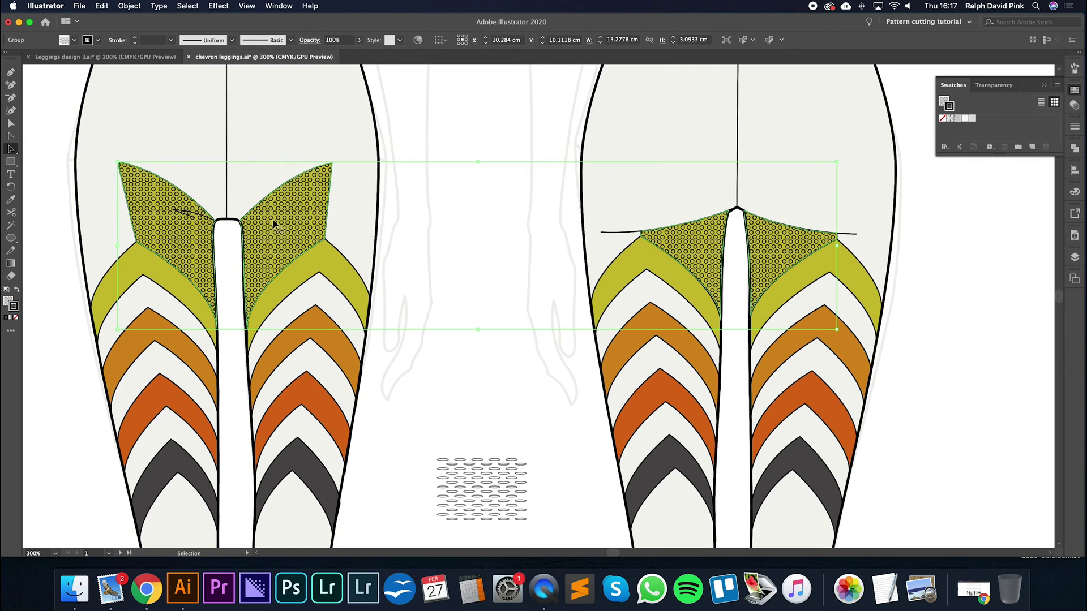
left_click(468, 240)
left_click(313, 225, "super")
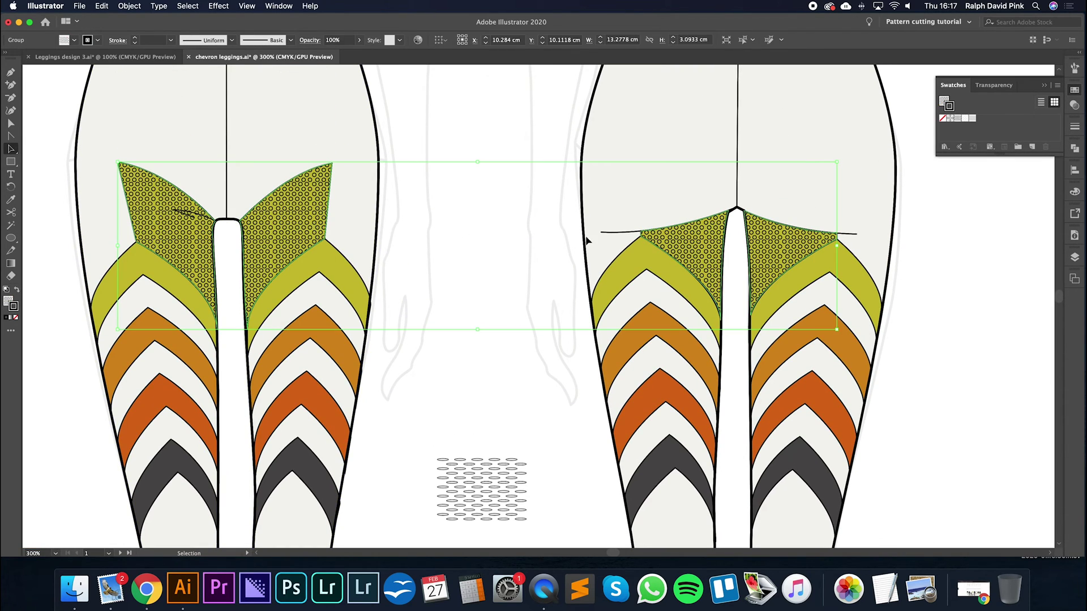
left_click(972, 119)
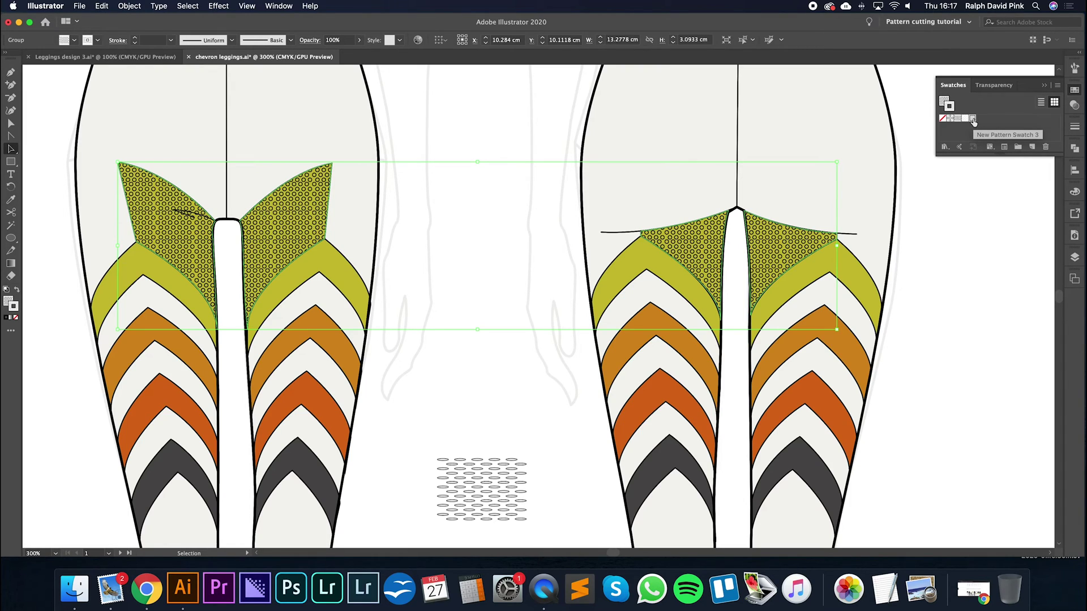
key("super+z")
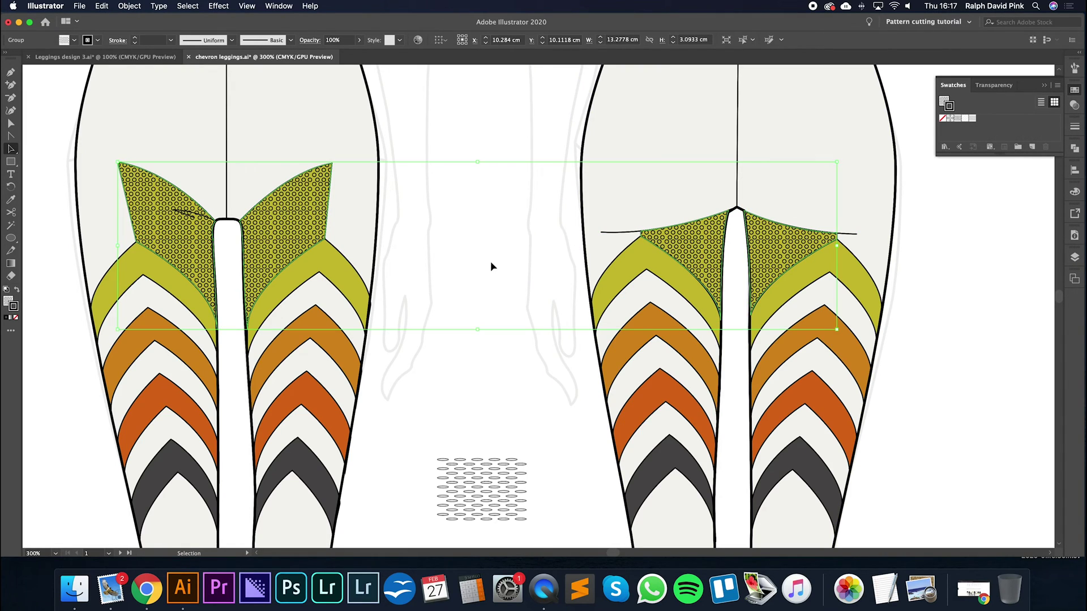
Try the new ellipse pattern swatch as the fill of the first artboard's inner-thigh mesh panels.
left_click(10, 301)
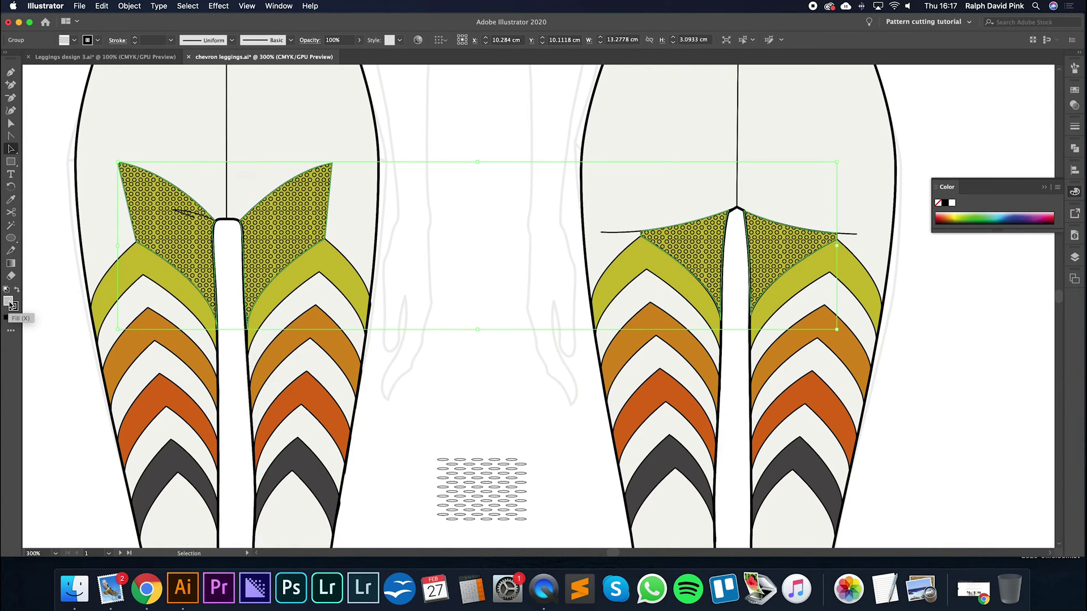
left_click(1068, 92)
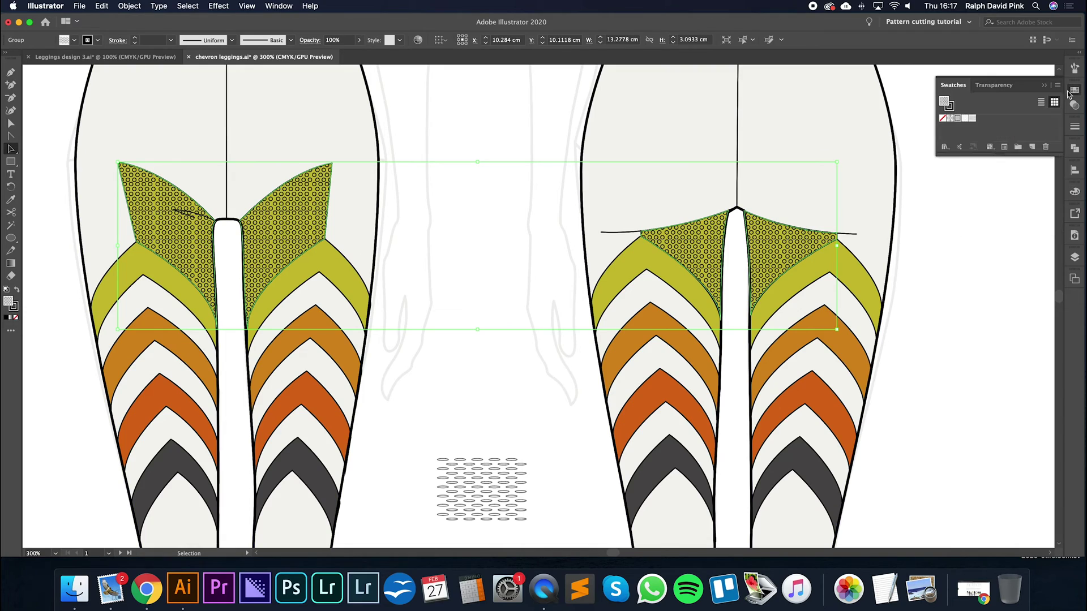
left_click(973, 120)
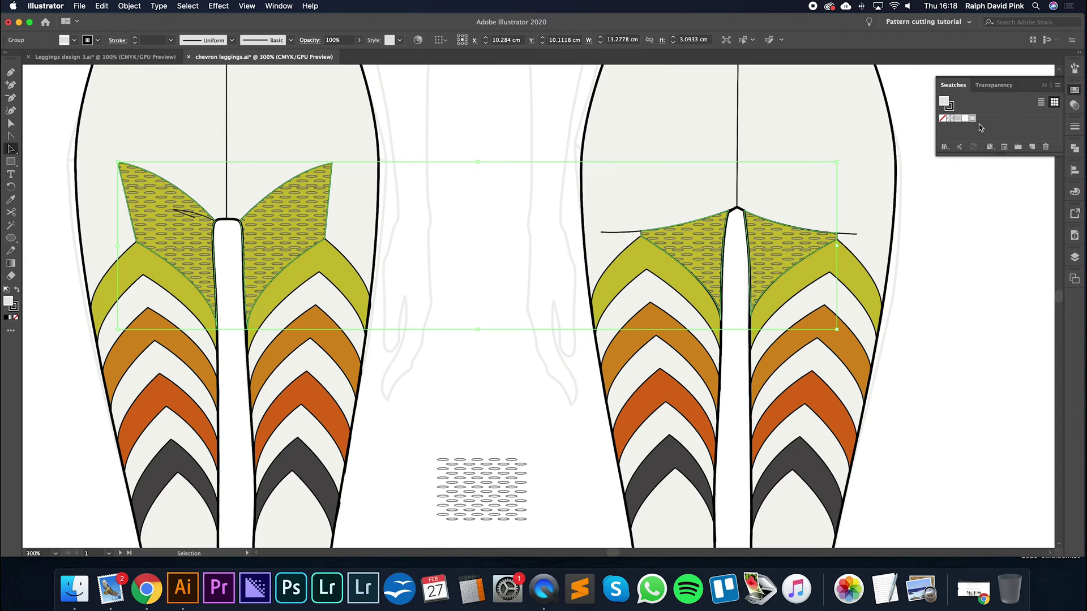
left_click(1044, 85)
left_click(514, 424)
scroll(526, 396, "down", 3)
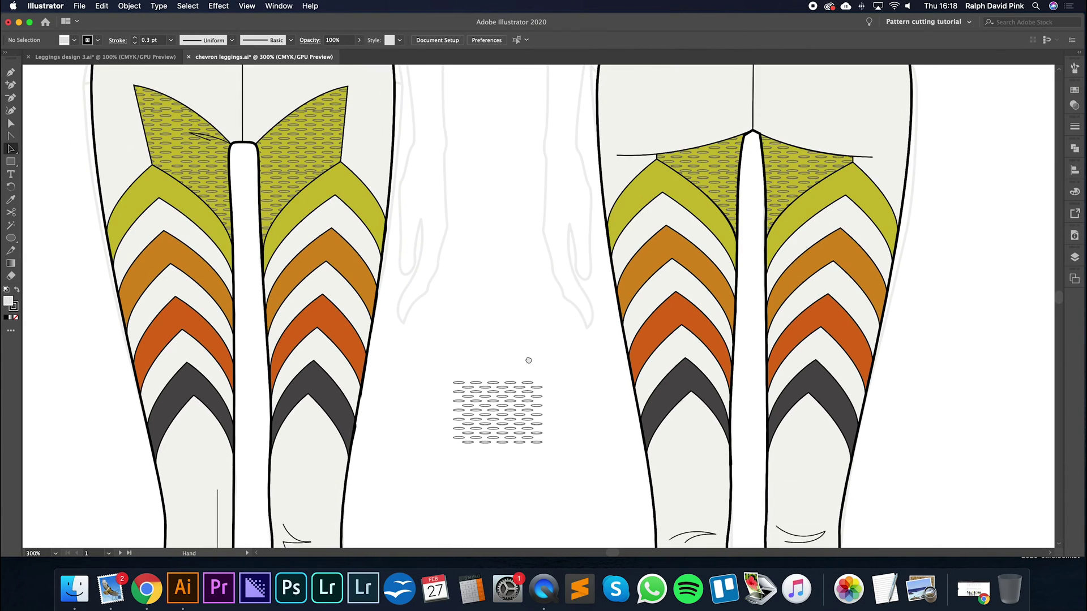
left_click_drag(534, 346, 536, 352)
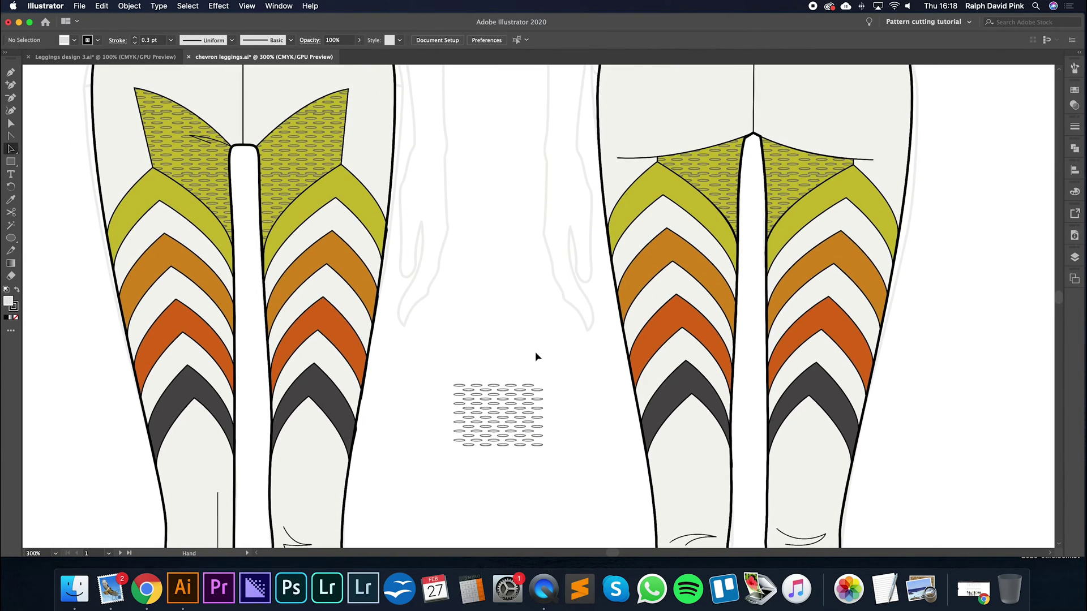
Undo the ellipse pattern fill on the inner-thigh mesh panels.
key("super+z")
left_click(517, 339)
left_click_drag(482, 323, 485, 365)
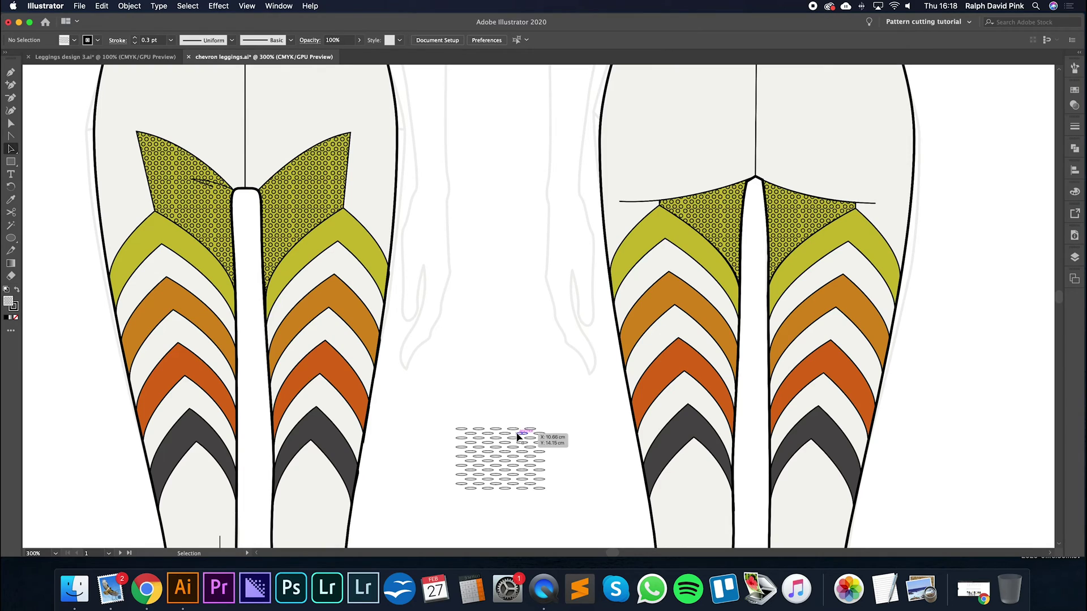
scroll(566, 433, "down", 2)
key("super+equal")
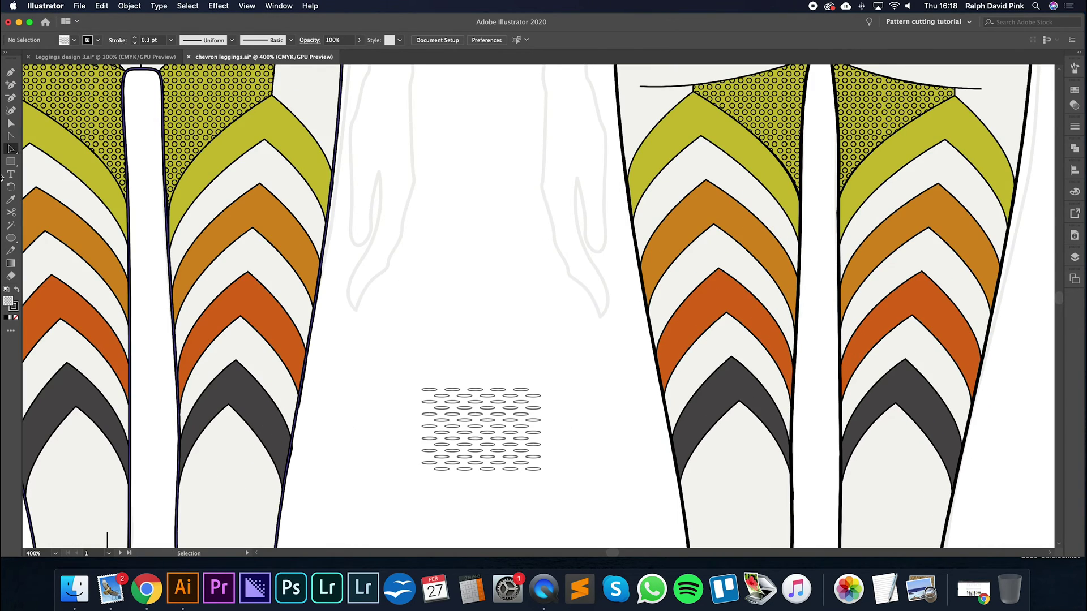
left_click(226, 127)
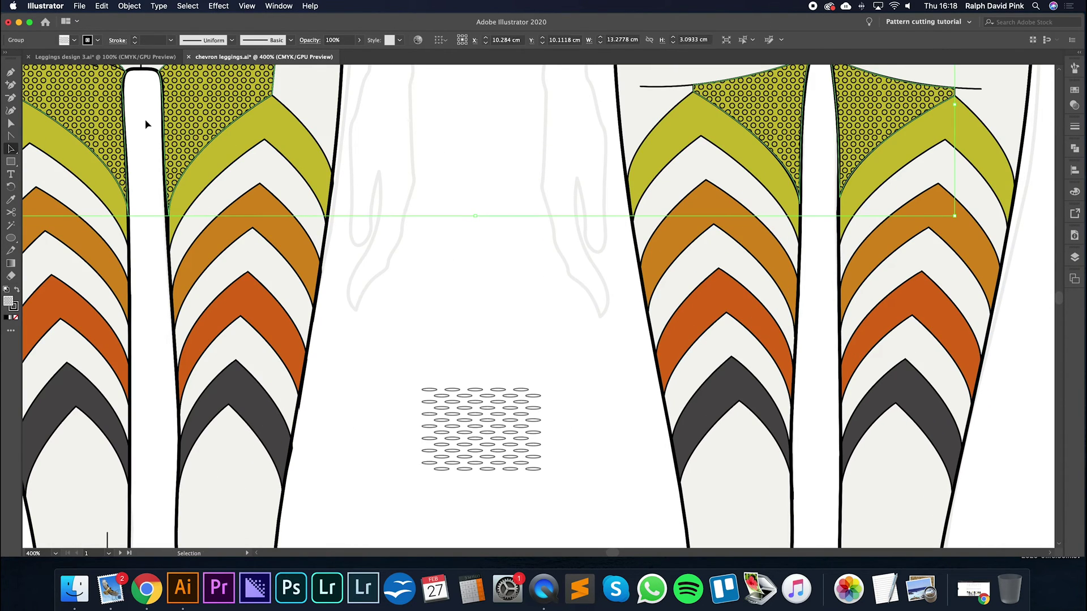
left_click(1074, 90)
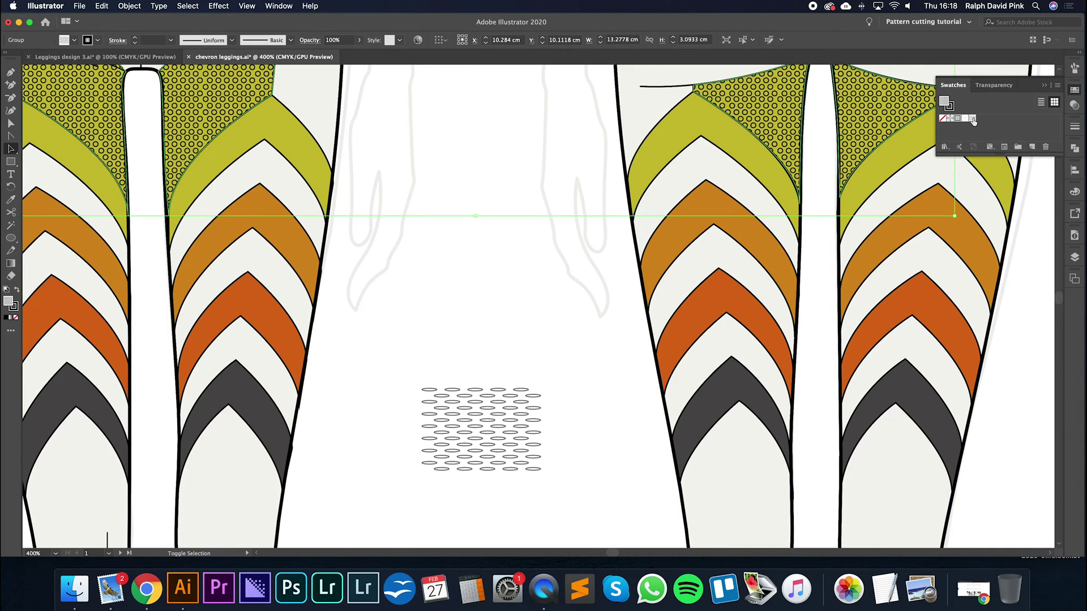
left_click(569, 363)
Scale the whole ellipse block down proportionally to about half its size.
left_click_drag(570, 373, 450, 476)
left_click_drag(542, 390, 484, 428)
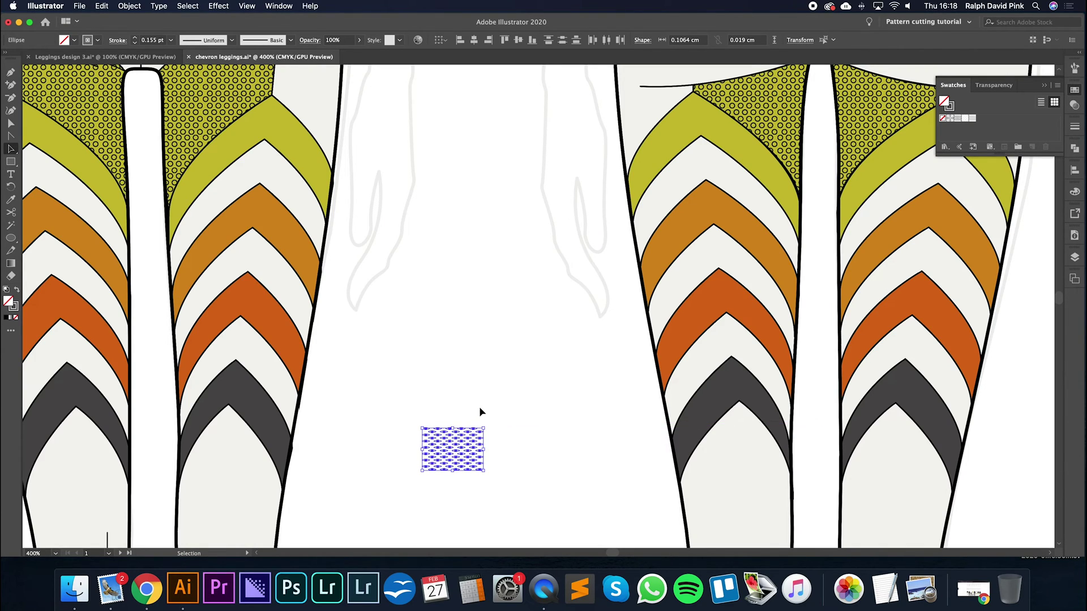
left_click(480, 407)
Duplicate the reduced ellipse block directly below itself and nudge the copy down to continue the even row spacing.
key("super+plus")
key("super+plus")
left_click_drag(518, 502, 630, 216)
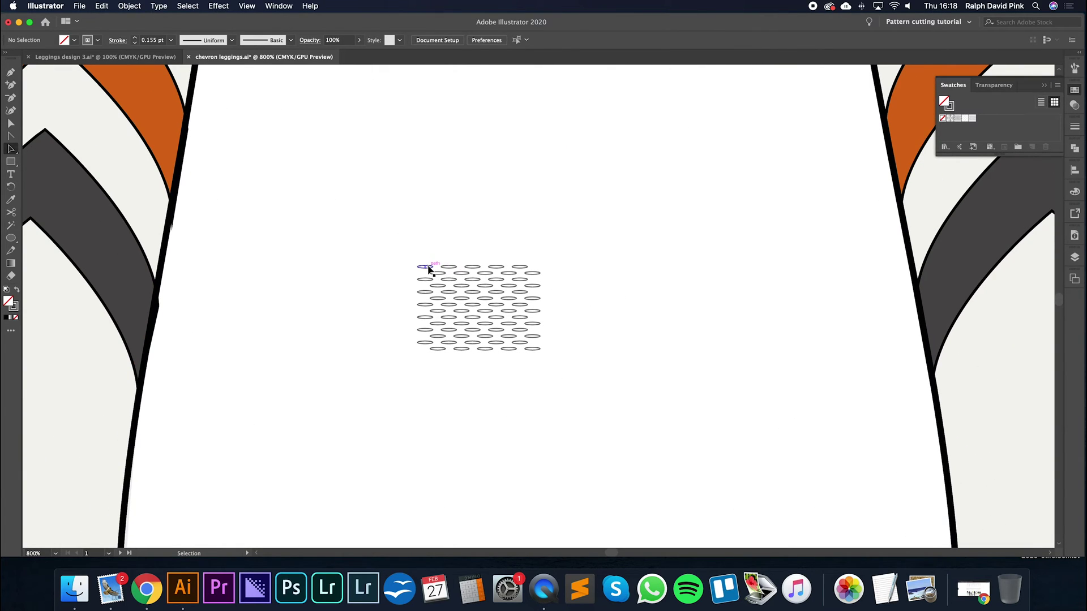
left_click_drag(412, 254, 609, 365)
left_click_drag(534, 274, 534, 362)
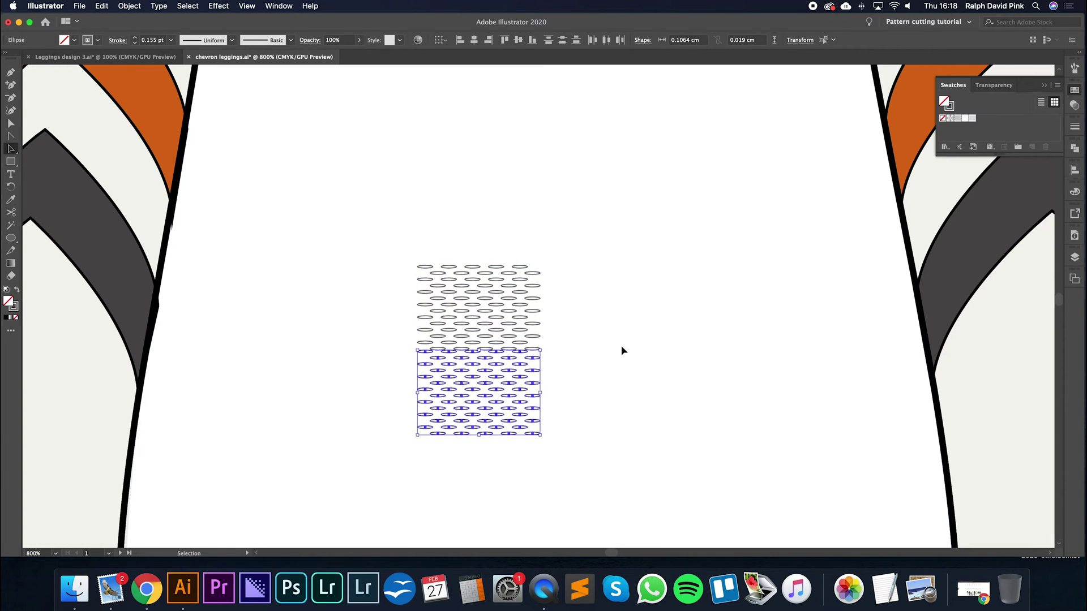
key("super+equal")
scroll(638, 349, "up", 4)
scroll(639, 348, "right", 2)
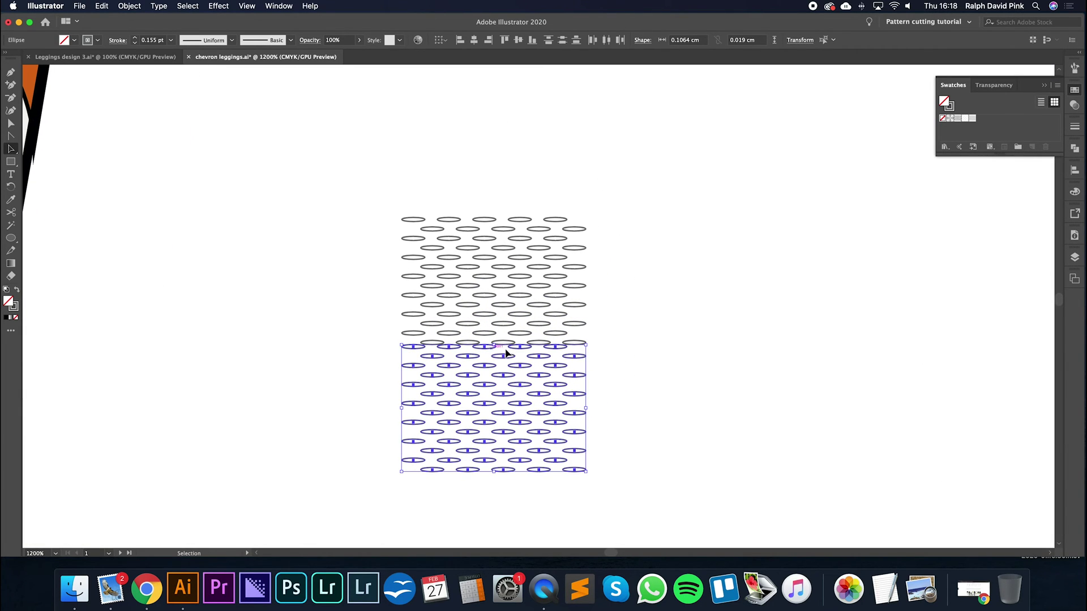
key("Down")
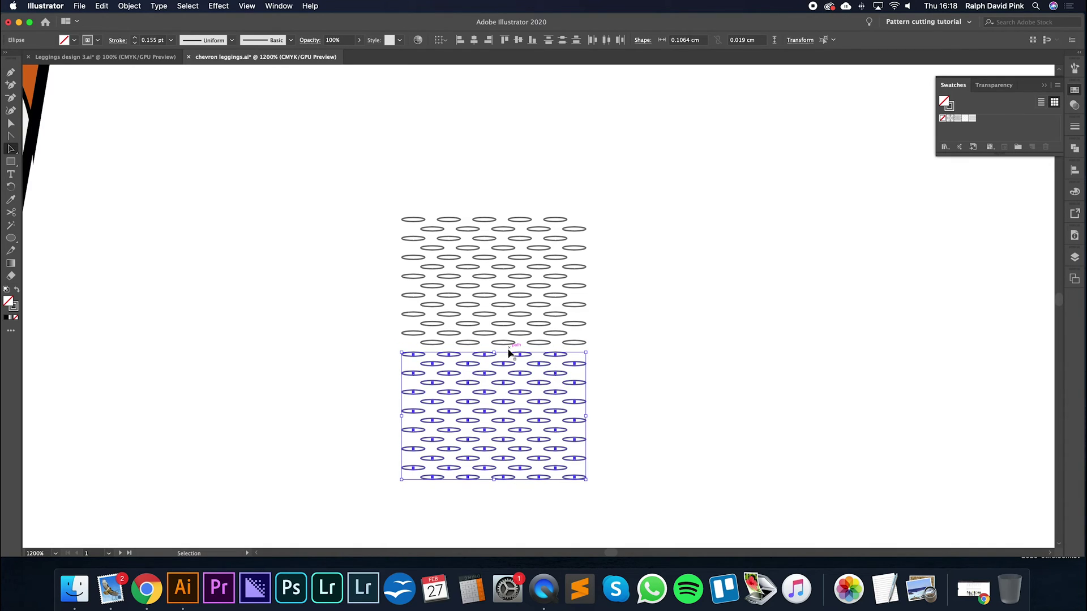
Delete the duplicated ellipse block and draw a bounding rectangle tightly around the remaining ellipse block.
key("Delete")
left_click(11, 161)
left_click_drag(400, 217, 585, 344)
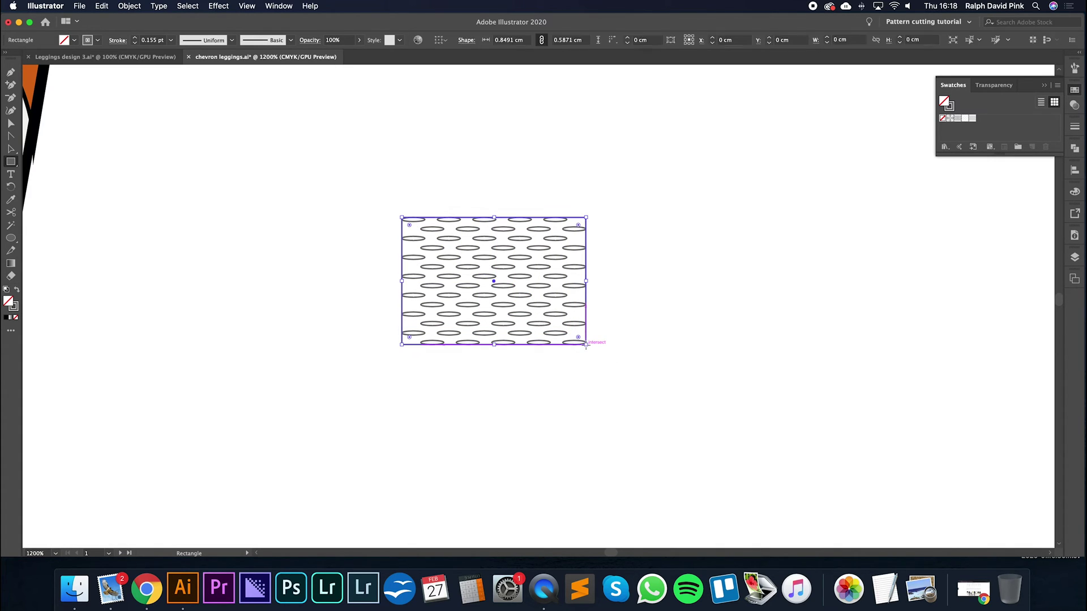
Extend the bounding rectangle's lower edge downwards to a height of about 0.615 cm, leaving a row gap below the ellipses.
key("a")
left_click(561, 344)
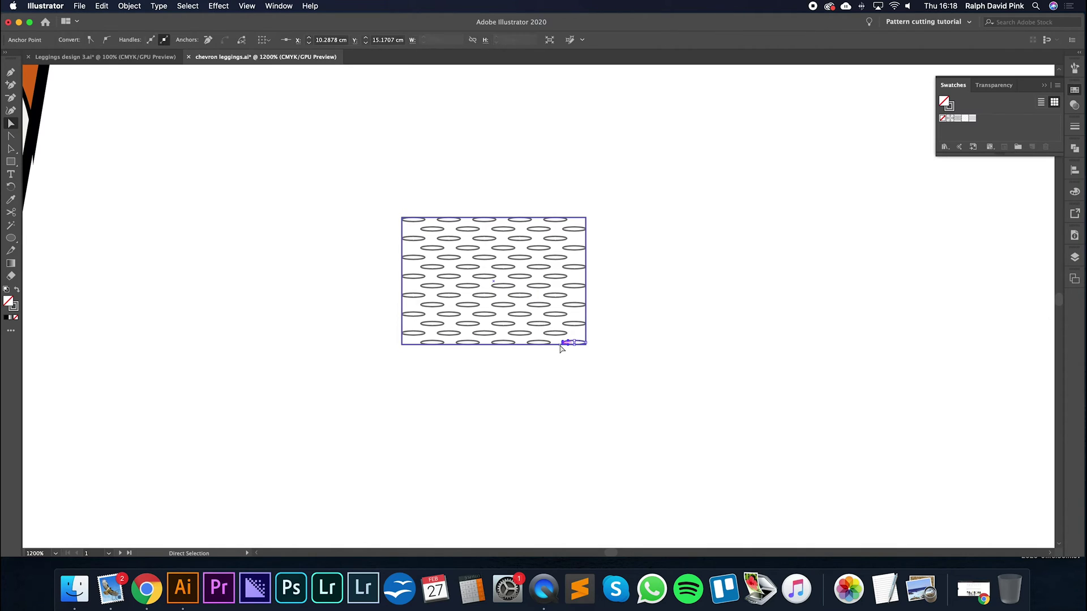
left_click(556, 345)
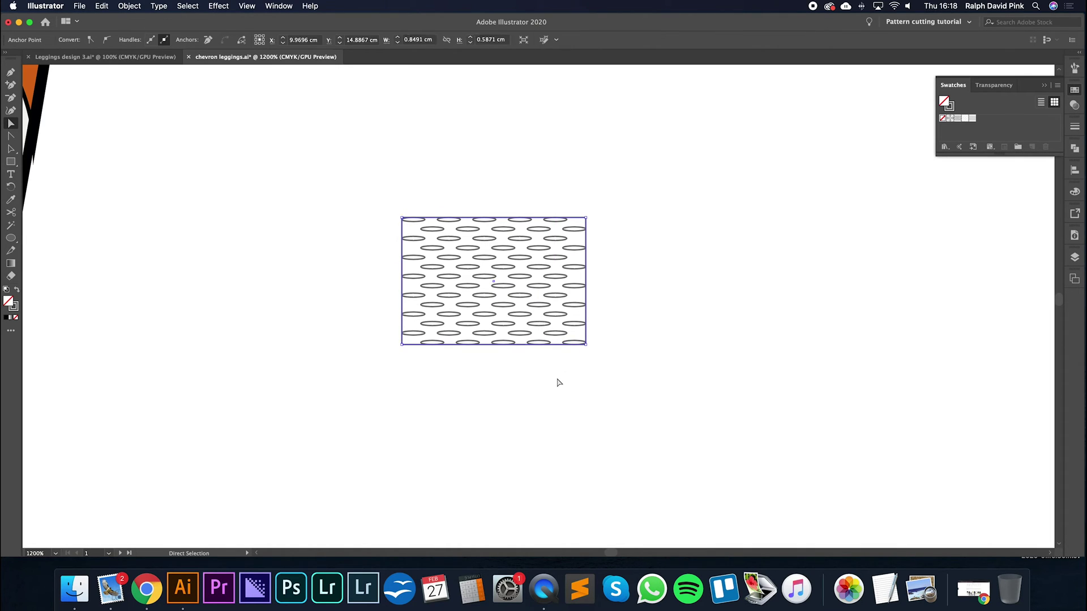
key("Down")
mouse_move(542, 357)
left_mouse_down()
mouse_move(546, 408)
mouse_move(552, 355)
left_mouse_up()
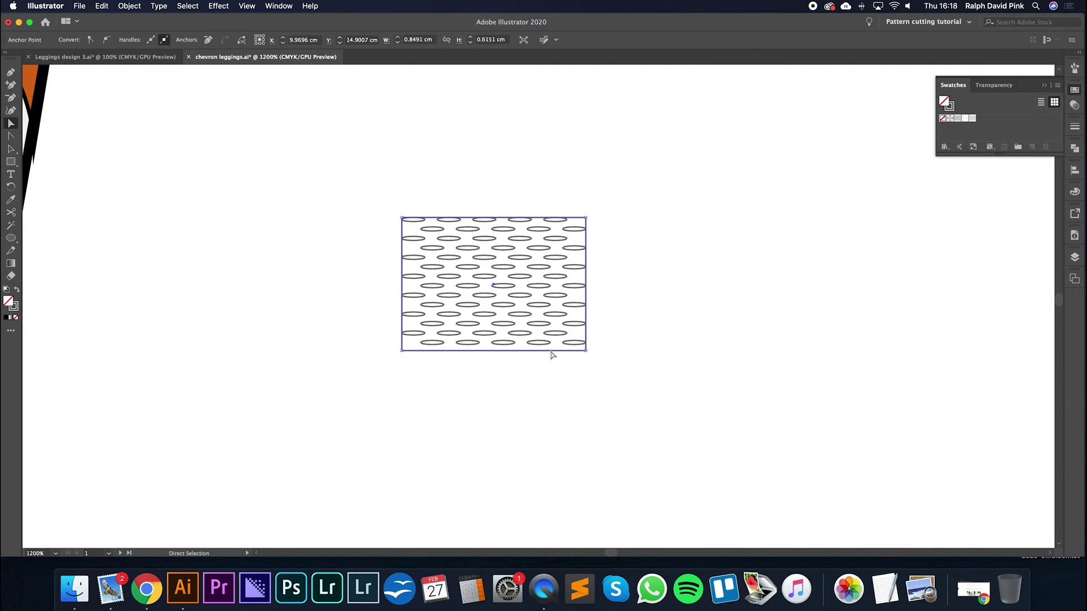
Remove the stroke from the bounding rectangle so that it has neither fill nor outline.
left_click(15, 318)
left_click(15, 318)
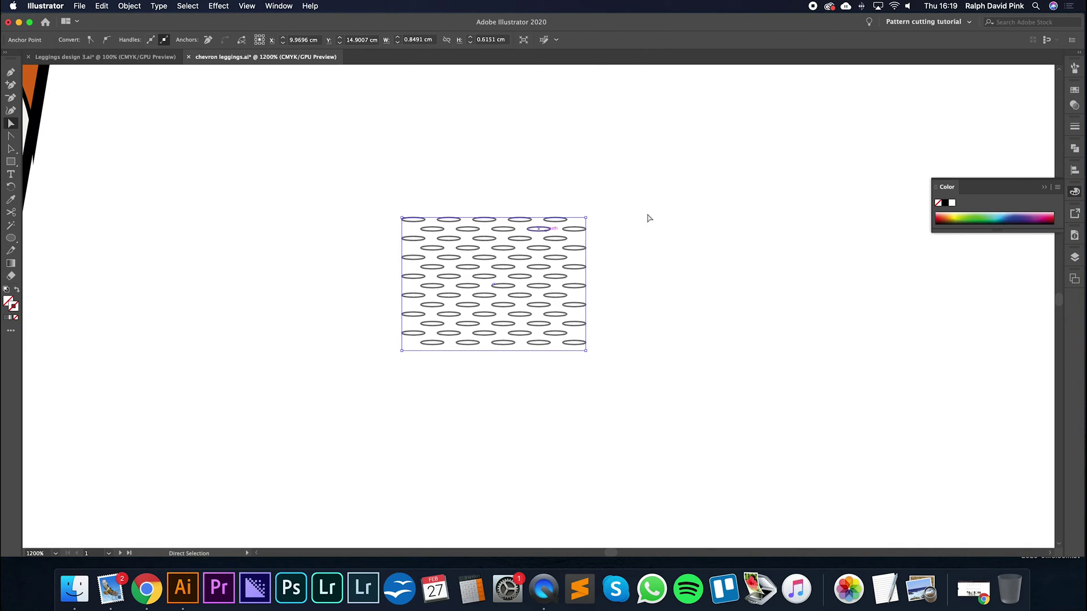
left_click(693, 210)
Align the strokes of all ellipses in the block to the inside of their paths.
left_click_drag(693, 211, 647, 243)
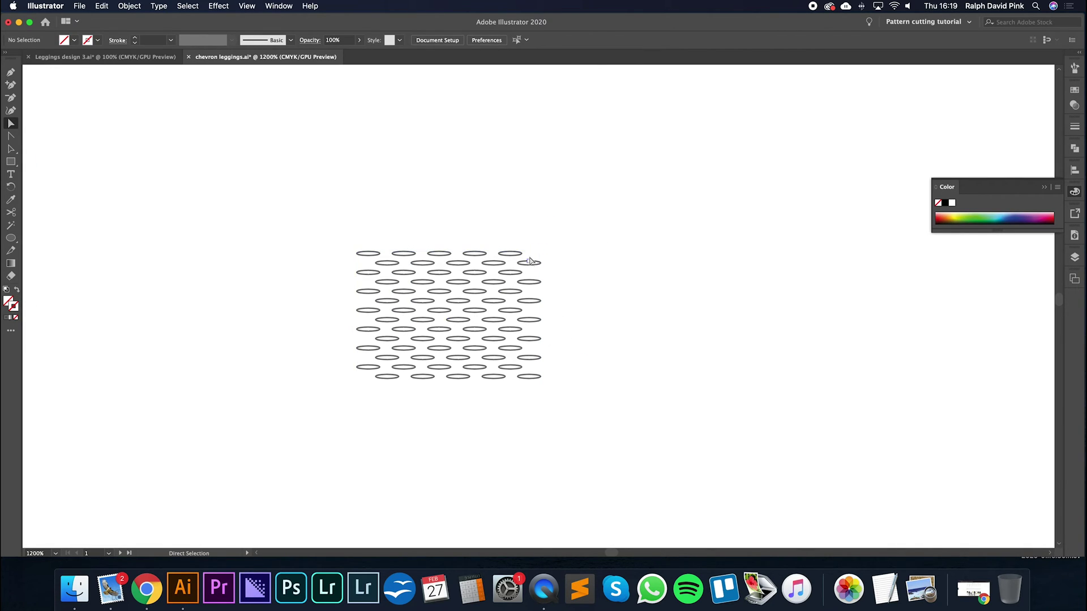
left_click_drag(532, 260, 366, 379)
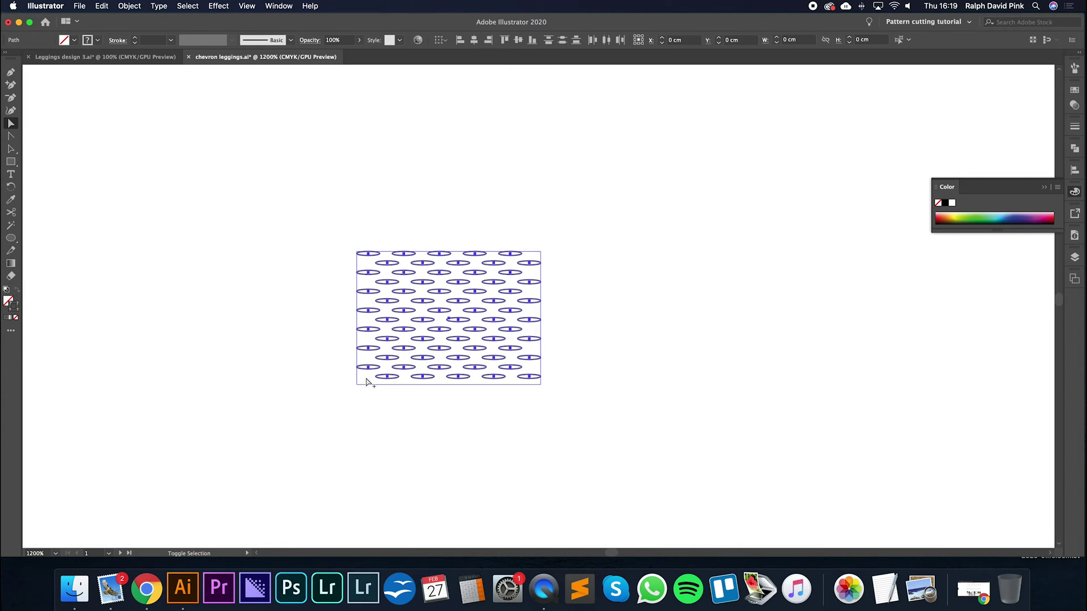
key("Up")
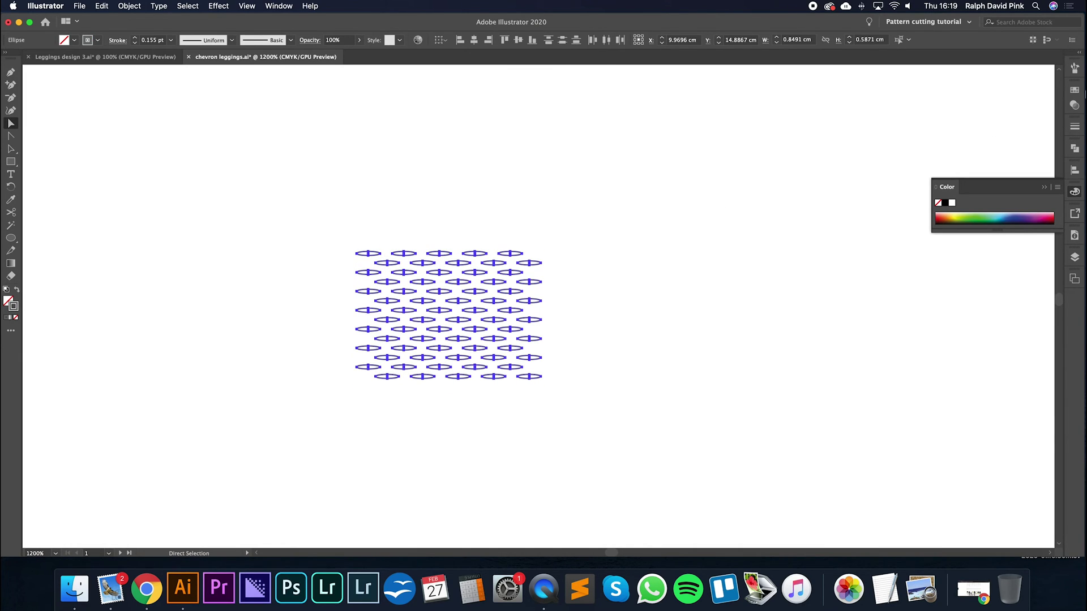
left_click(1077, 126)
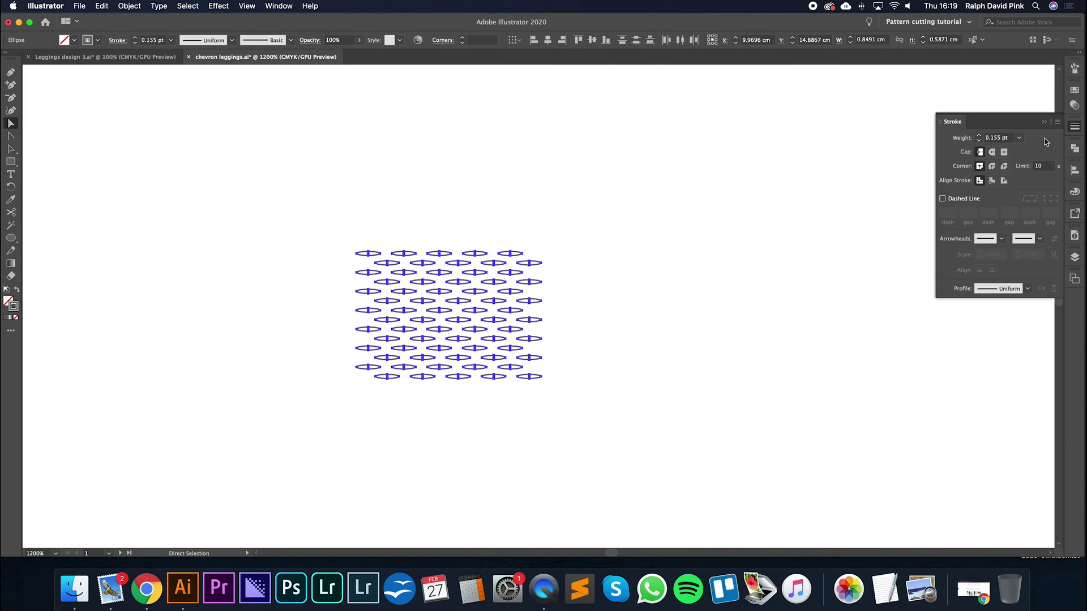
left_click(992, 181)
left_click(722, 247)
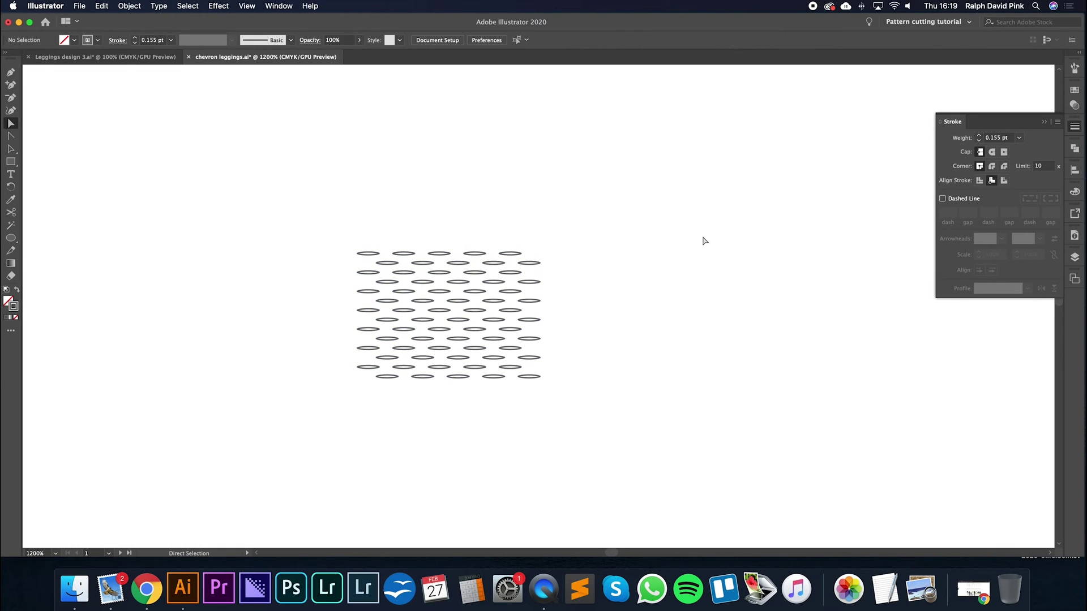
Add the ellipse block together with its invisible bounding rectangle to the swatches as a new pattern.
key("super+minus")
left_click_drag(423, 371, 784, 224)
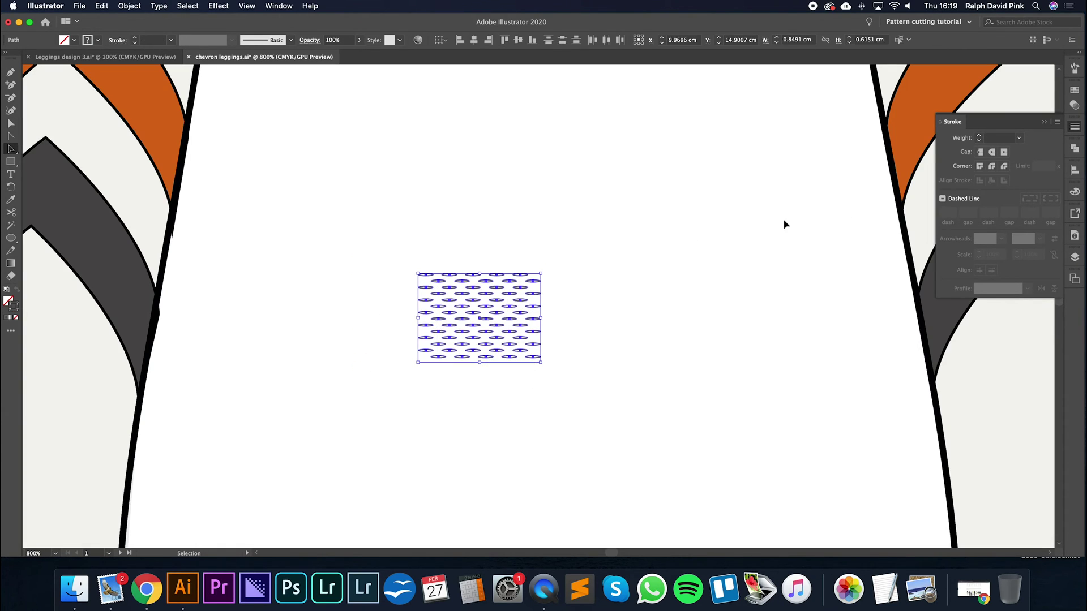
left_click(1044, 121)
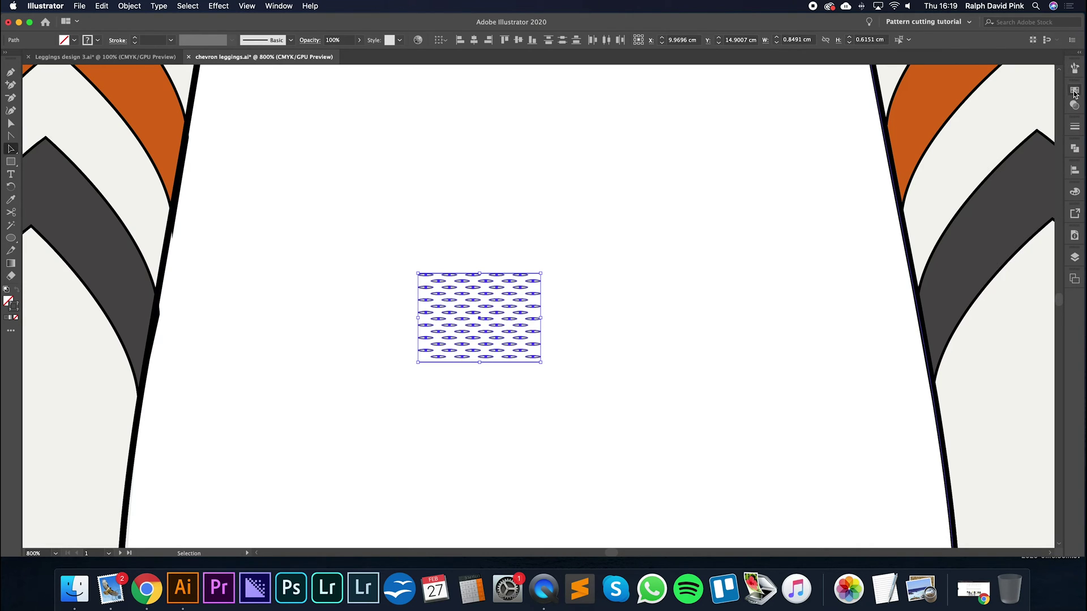
left_click(1074, 91)
left_click_drag(518, 300, 993, 148)
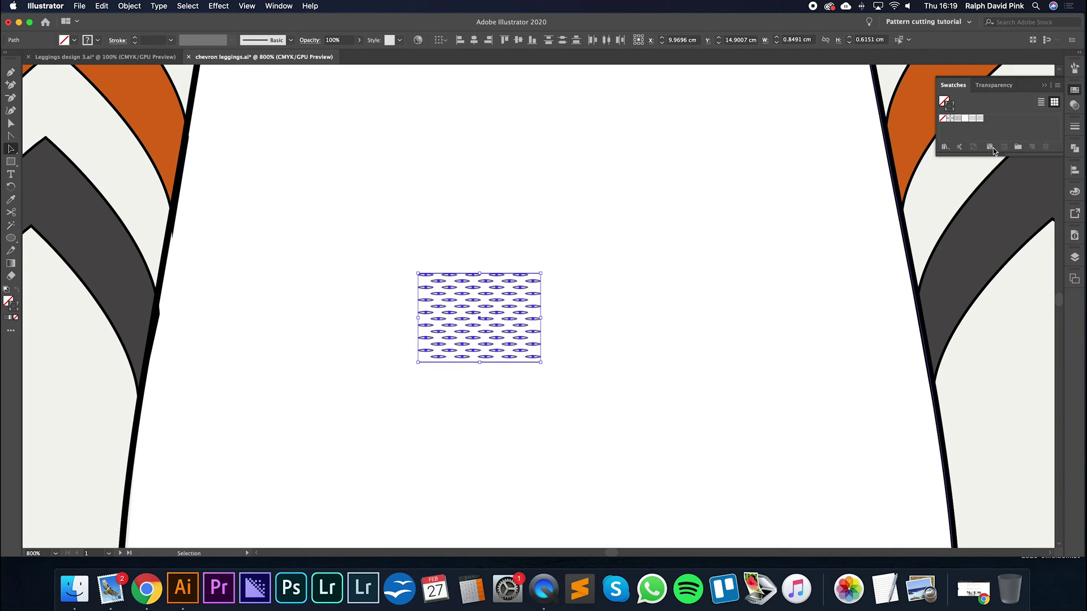
left_click(456, 230)
Apply the new ellipse pattern swatch as the fill of the first artboard's inner-thigh mesh panels.
key("super+minus")
key("super+minus")
key("super+minus")
scroll(524, 206, "up", 3)
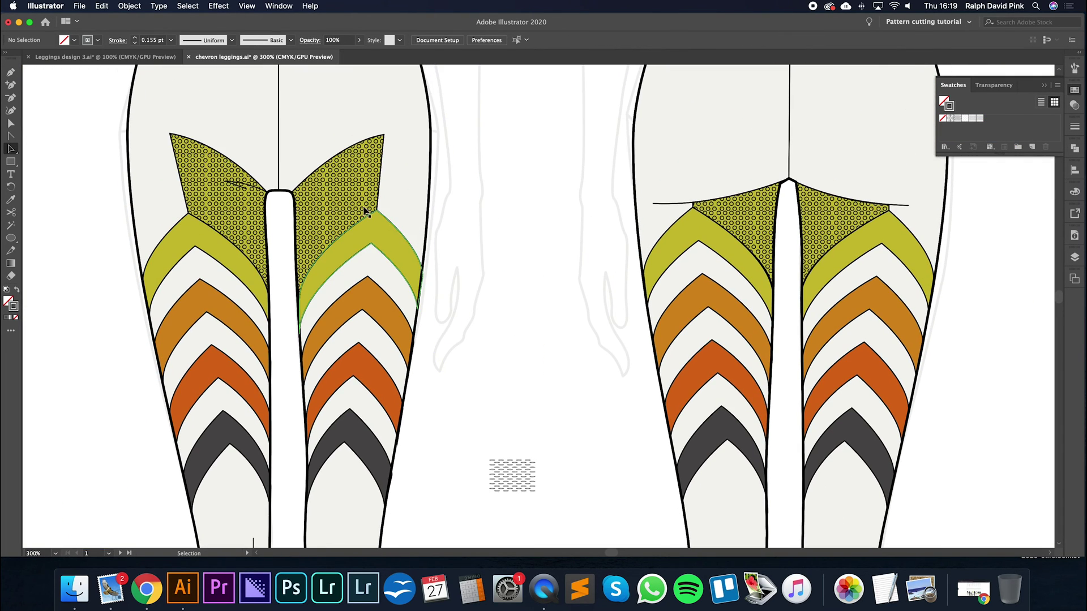
left_click(365, 212)
left_click(982, 120)
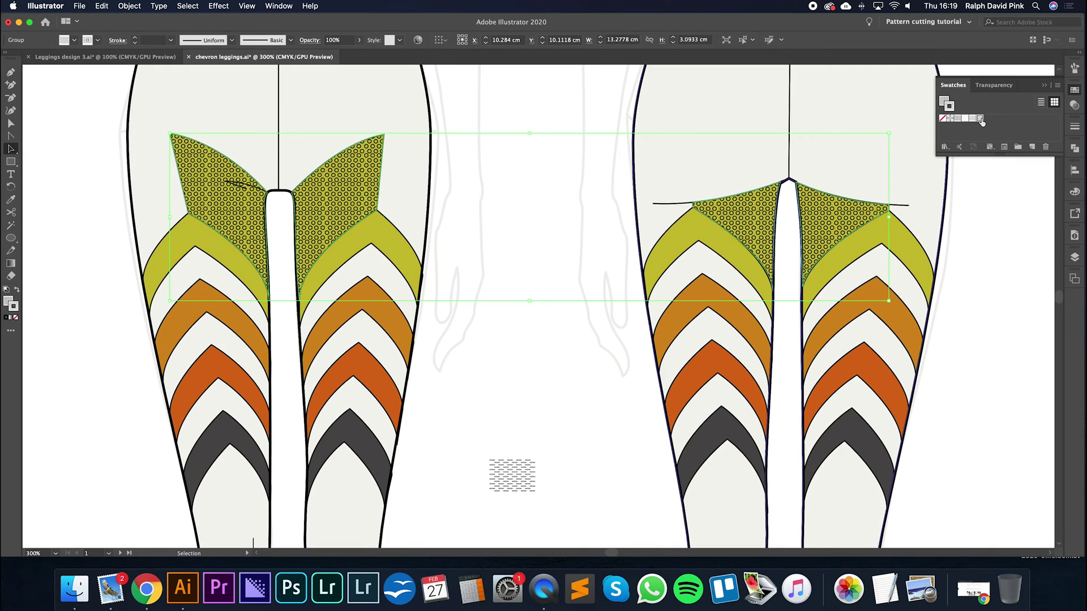
key("super+z")
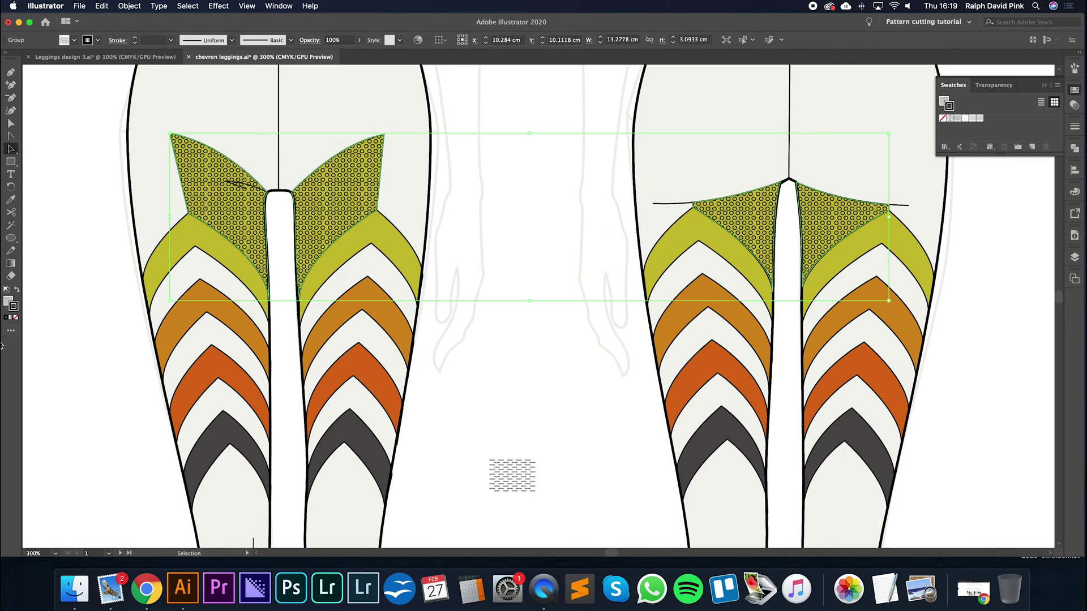
left_click(8, 301)
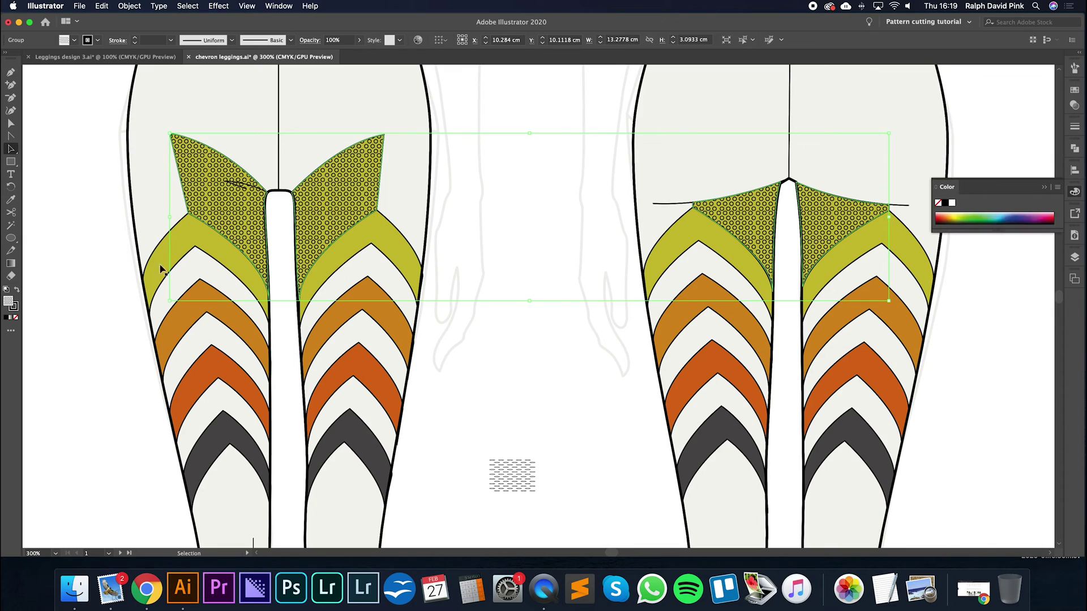
left_click(1071, 88)
left_click(979, 119)
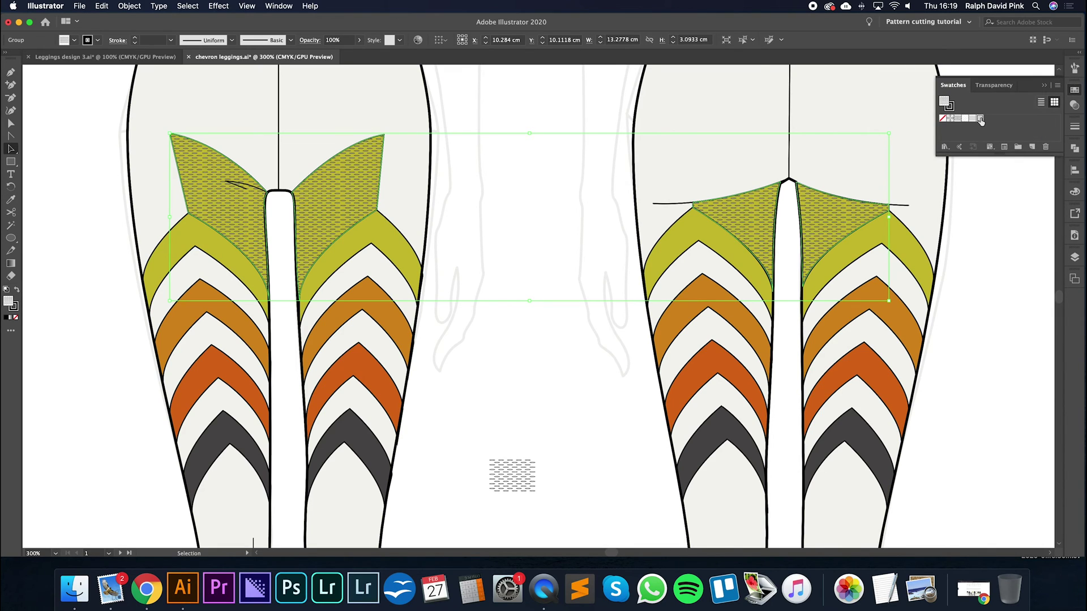
left_click(532, 225)
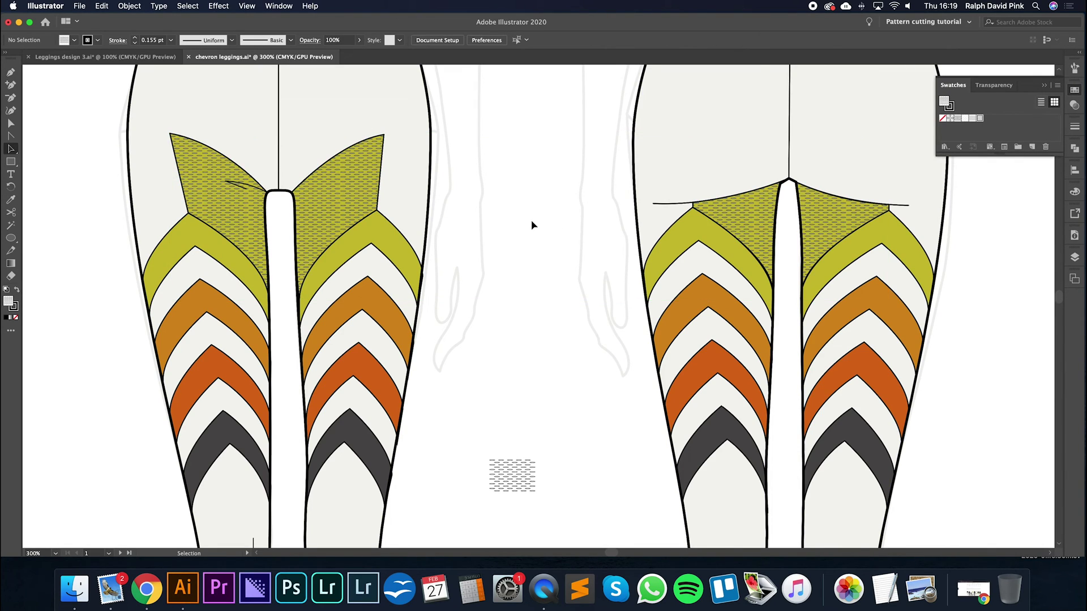
Resize the ellipse block non-proportionally to about 0.34 cm wide and 0.88 cm high for rounder ellipses.
key("super+equal")
key("super+equal")
left_click_drag(531, 221, 602, 94)
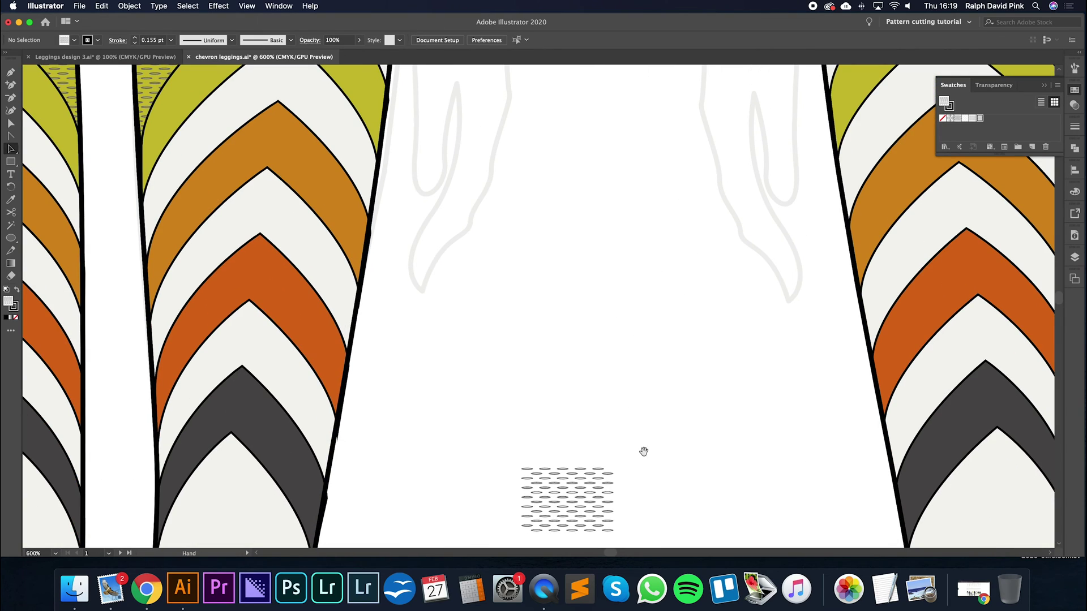
left_click_drag(642, 451, 645, 364)
left_click(572, 415)
left_click_drag(572, 374, 549, 445)
left_click(589, 352)
Add the resized narrow ellipse block to the swatches as another pattern.
key("super+minus")
key("super+minus")
left_click_drag(519, 408, 457, 493)
left_click_drag(491, 434, 969, 121)
Fill the first artboard's inner-thigh mesh panels with the narrow, rounder ellipse pattern swatch and check the mesh up close.
left_click(328, 184)
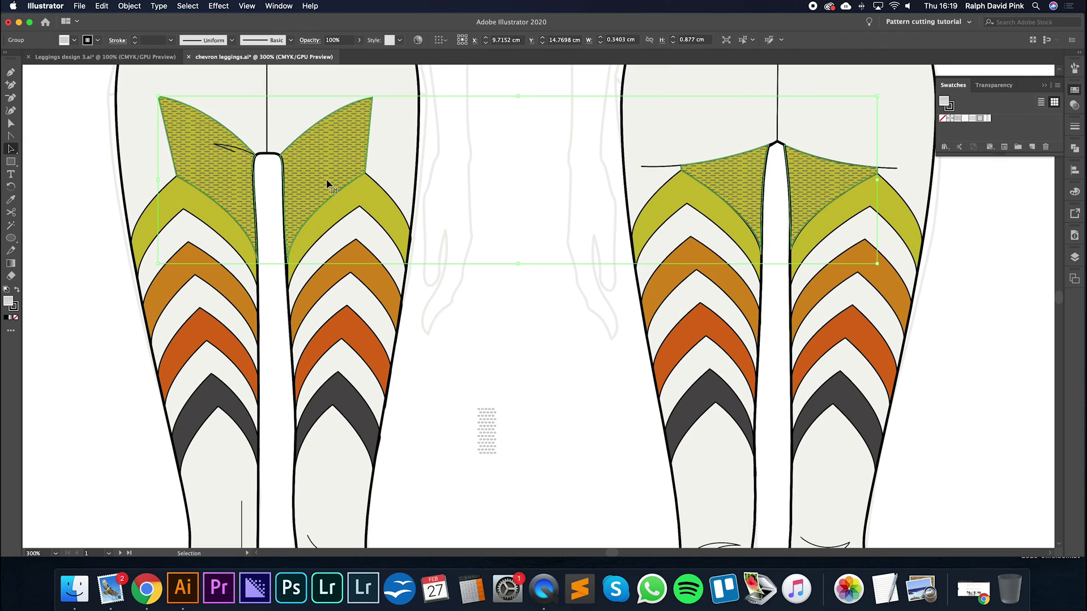
left_click(987, 119)
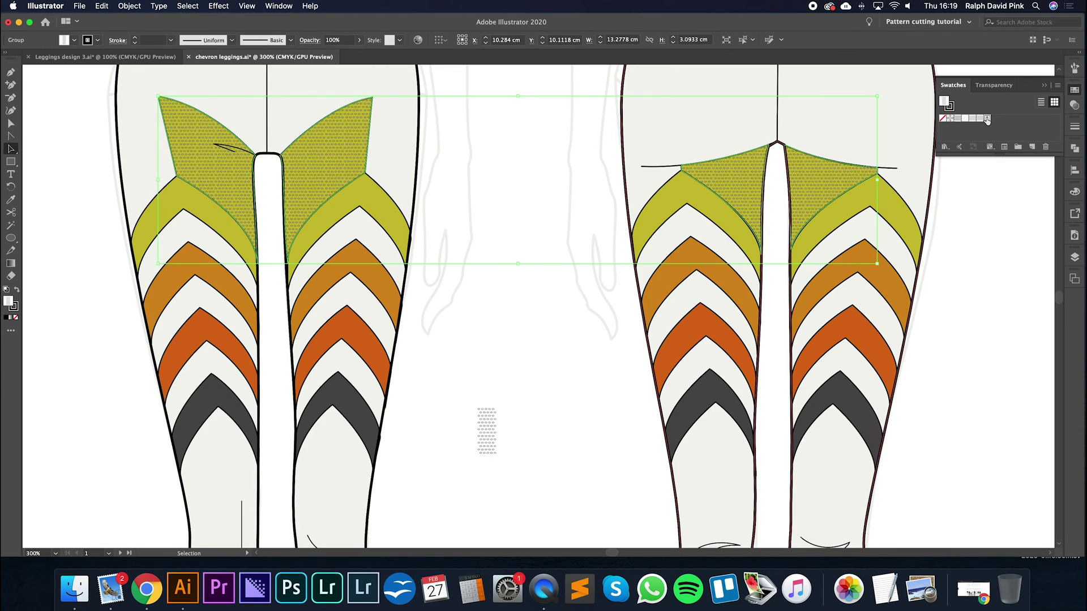
left_click(509, 148)
left_click_drag(509, 148, 628, 276)
key("super+equal")
key("super+equal")
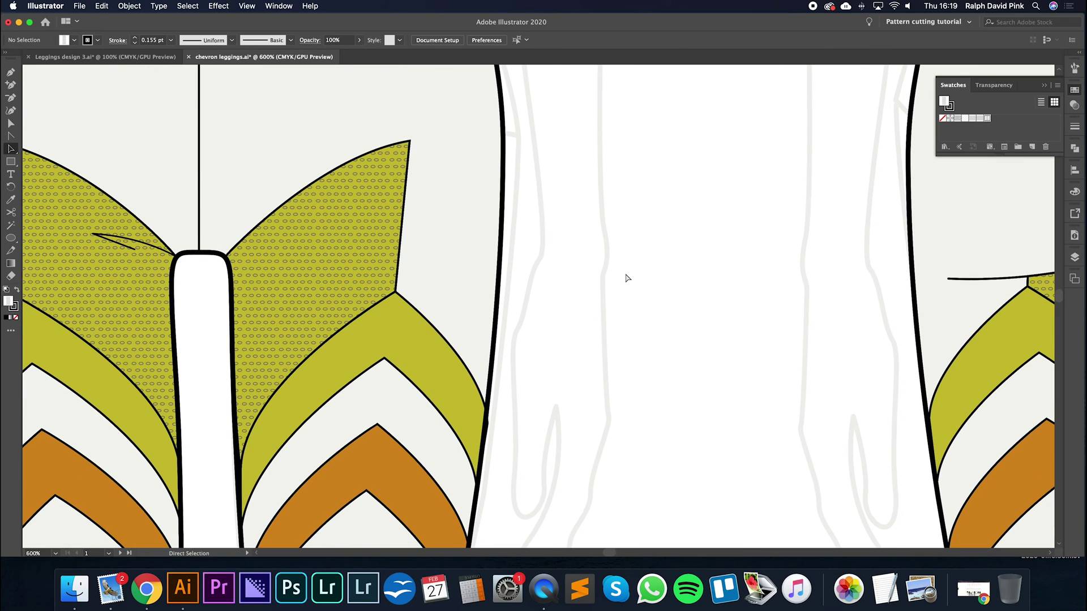
key("super+minus")
key("super+minus")
key("super+minus")
left_click_drag(609, 322, 543, 166)
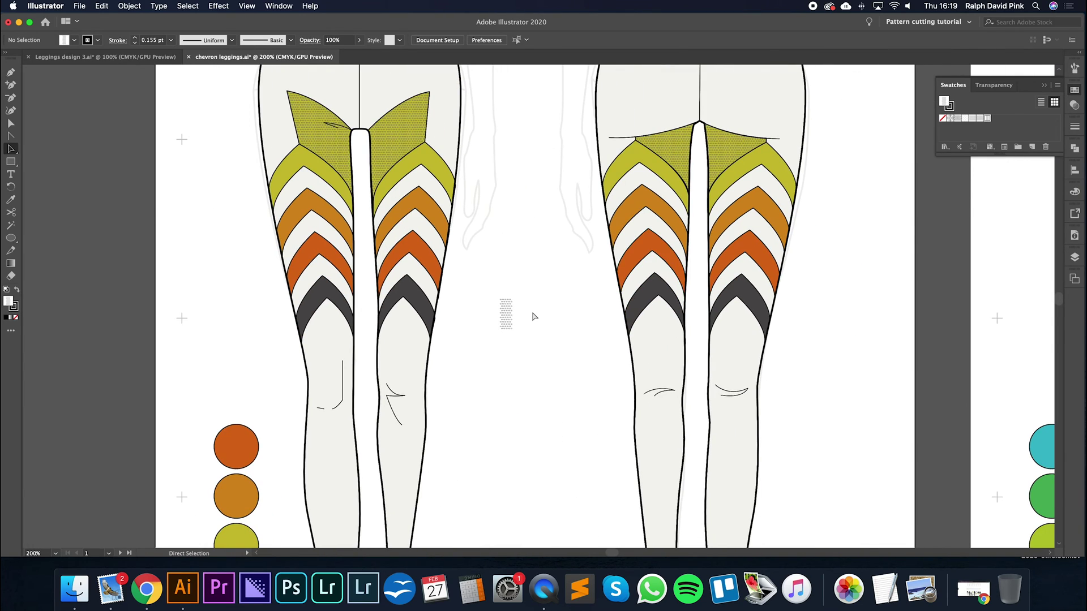
Create a small plus sign from two crossed lines near the ellipse block and scale it to about 0.06 cm.
key("super+equal")
key("super+equal")
key("super+equal")
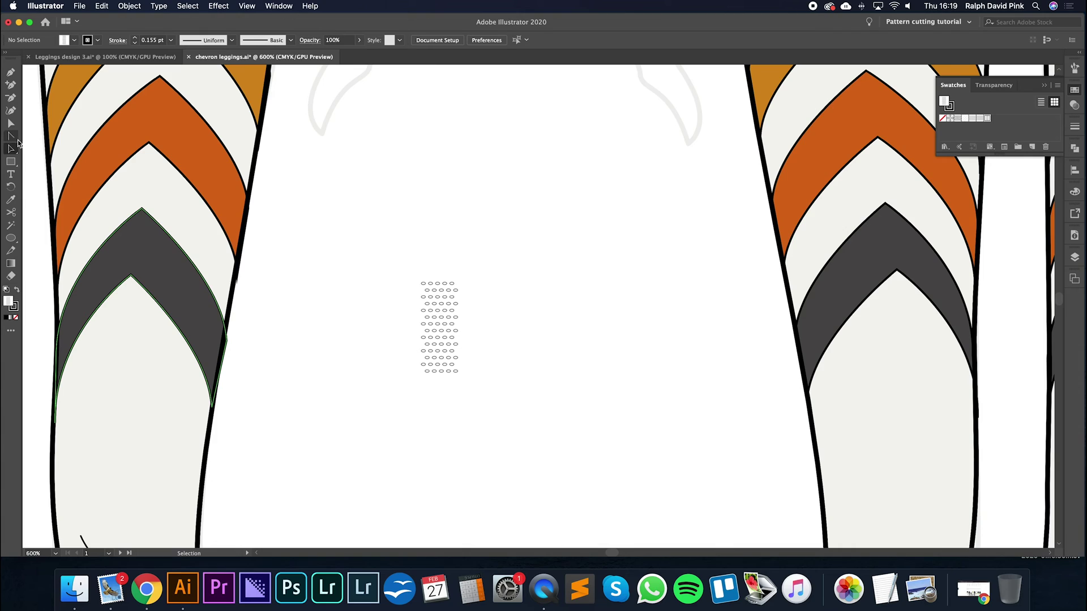
left_click_drag(504, 243, 446, 370)
left_click(512, 262, "super")
key("super+equal")
key("super+equal")
key("v")
left_click(418, 286)
key("super+c")
key("super+v")
left_click_drag(555, 306, 393, 313)
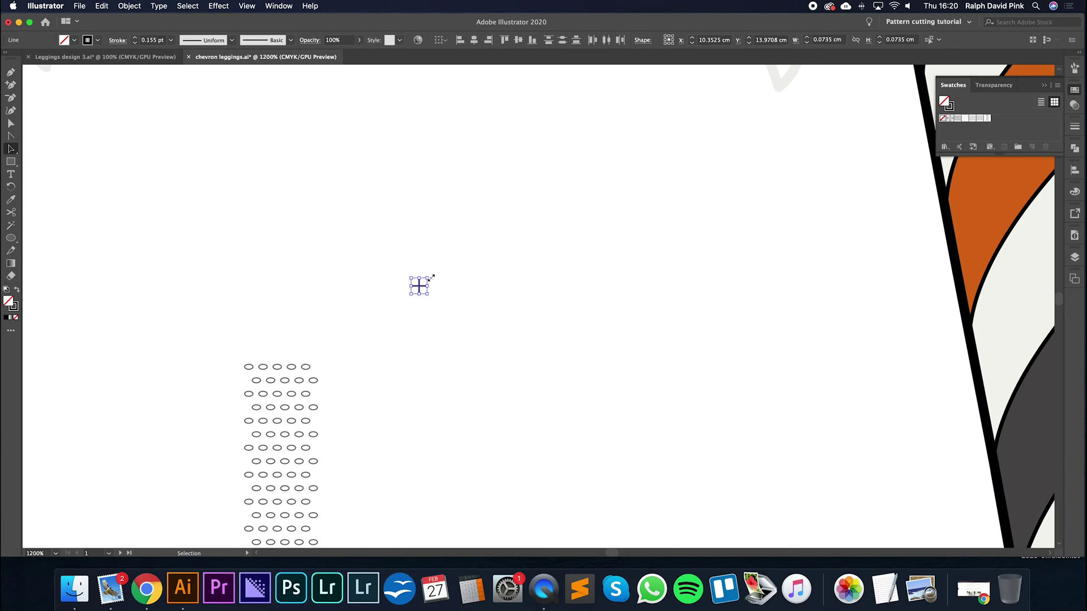
left_click(468, 288)
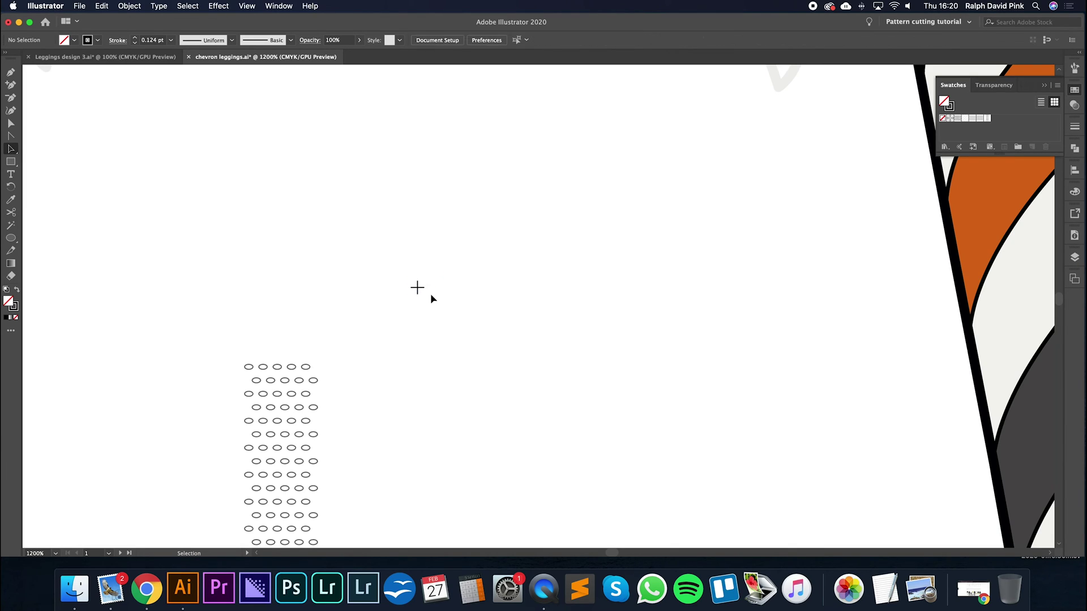
Duplicate the plus sign sideways at even spacing to make a row of eight.
left_click_drag(417, 289, 442, 289)
key("super+d")
key("super+d")
key("super+d")
key("super+d")
key("super+d")
key("super+d")
Duplicate the plus-sign row directly below itself, offset sideways by half the spacing.
left_click_drag(616, 251, 413, 325)
left_click_drag(444, 286, 453, 305)
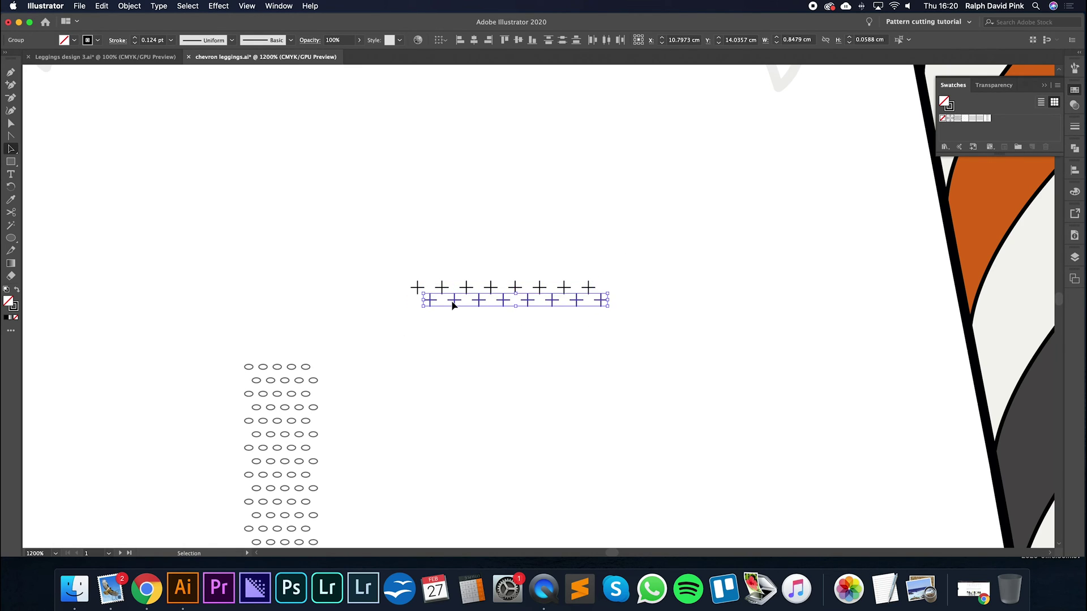
key("a")
key("super+equal")
key("v")
key("super+equal")
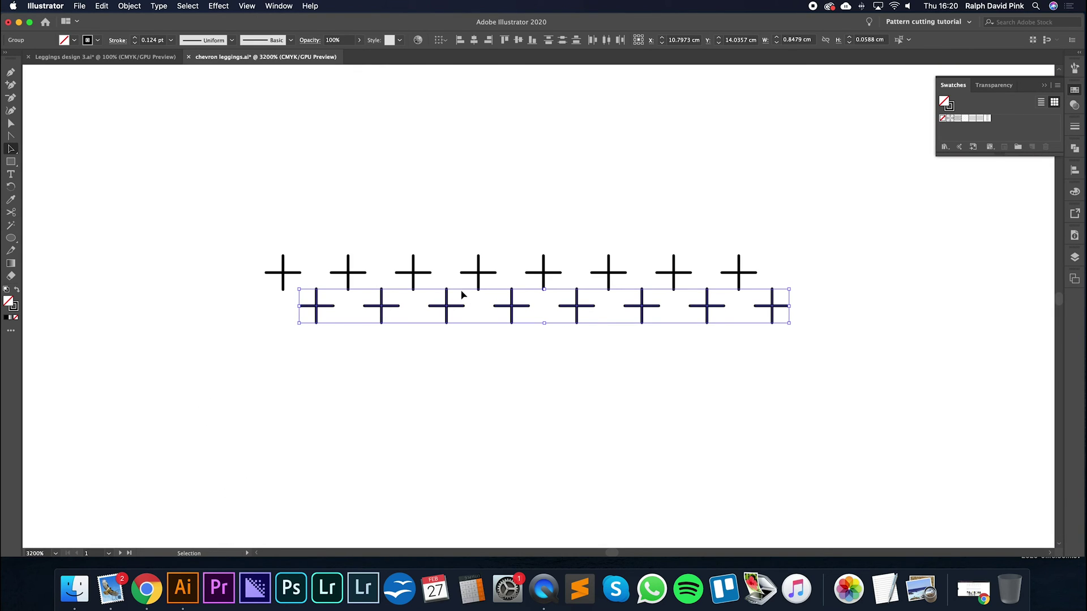
Duplicate the pair of staggered plus-sign rows downwards repeatedly to build an evenly spaced grid of twelve rows.
left_click_drag(255, 219, 657, 337)
left_click_drag(738, 274, 743, 342)
key("super+minus")
key("super+d")
key("super+d")
key("super+d")
key("super+d")
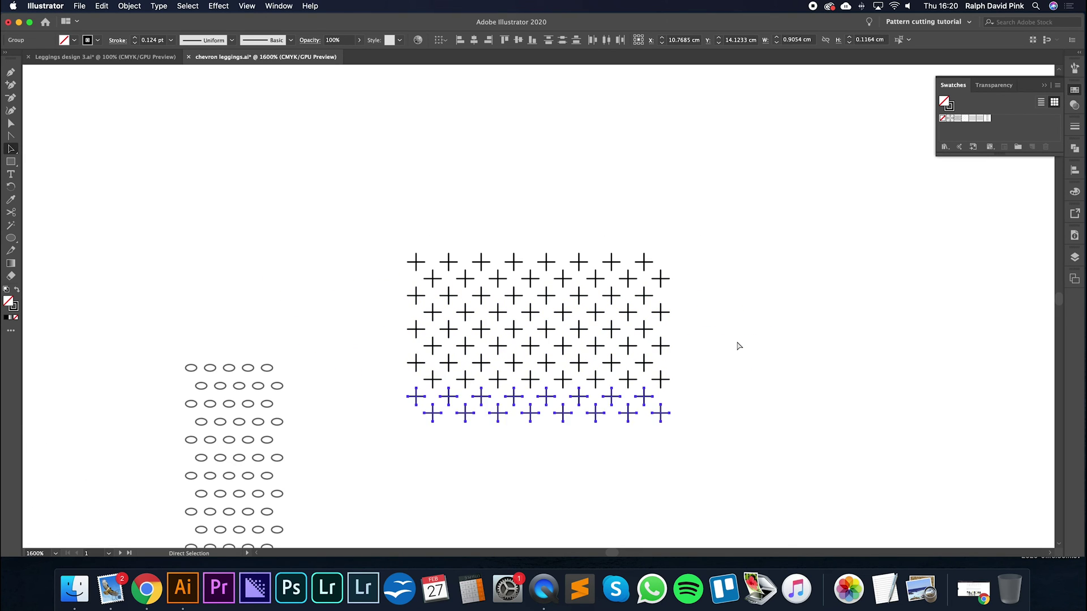
Shift the whole plus-sign grid slightly sideways and recolour its strokes grey.
left_click_drag(711, 243, 426, 496)
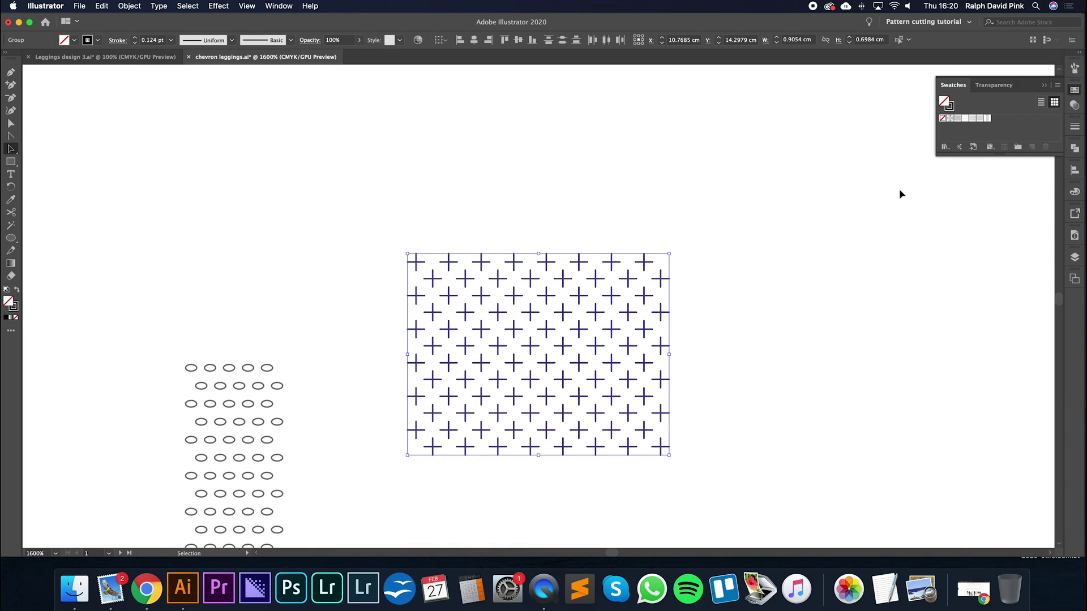
left_click_drag(642, 266, 653, 462)
key("super+z")
key("v")
mouse_move(647, 265)
left_mouse_down()
mouse_move(911, 145)
mouse_move(987, 139)
mouse_move(658, 267)
left_mouse_up()
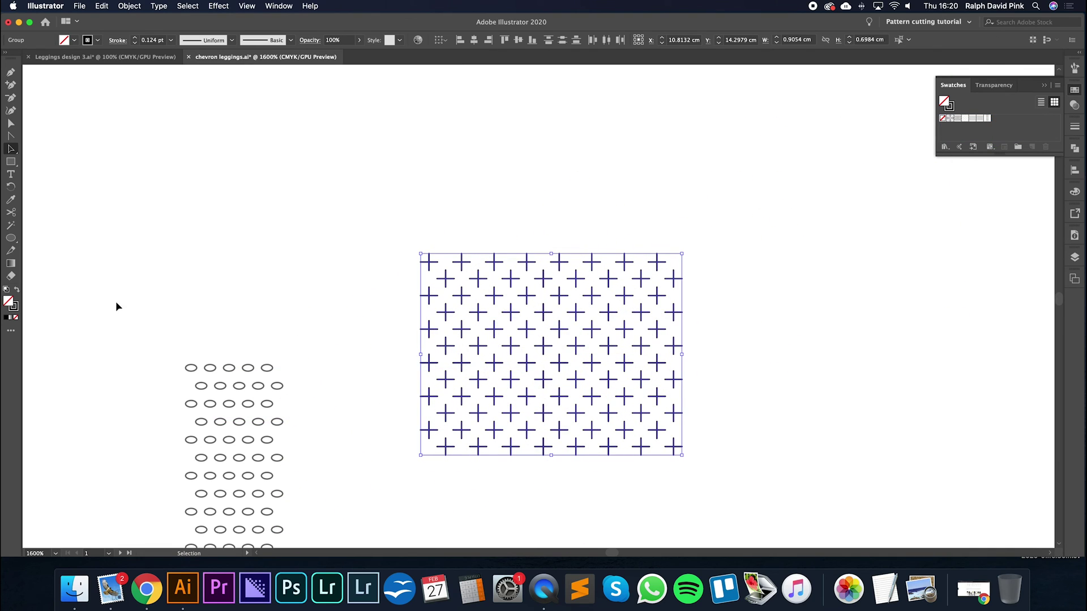
double_click(14, 307)
left_click_drag(59, 210, 60, 202)
left_click(323, 141)
Add the grey plus-sign grid to the swatches as a new pattern.
left_click_drag(510, 279, 573, 231)
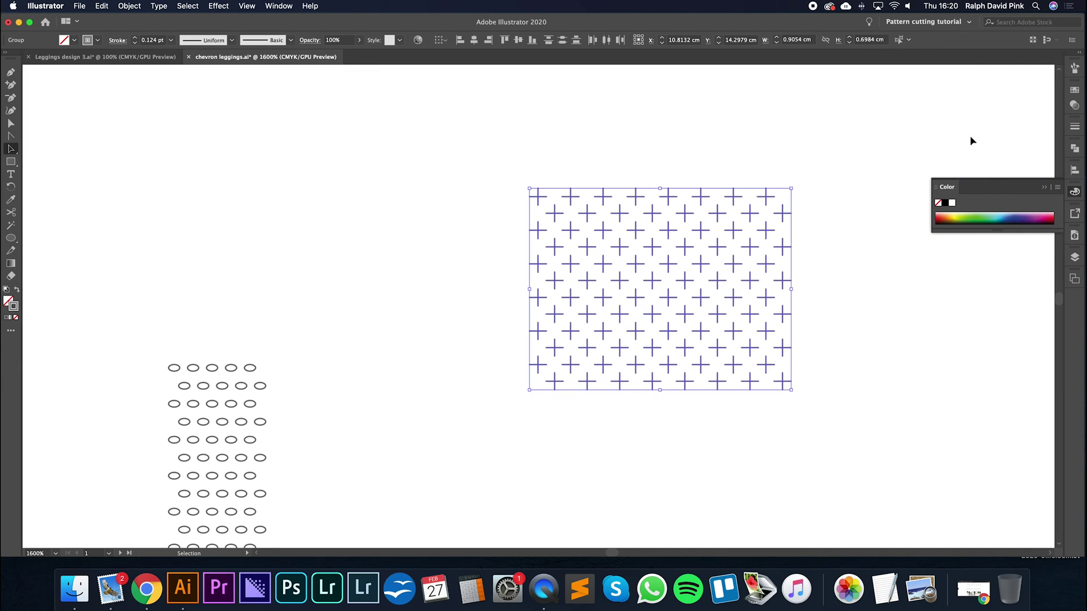
left_click(1073, 90)
left_click_drag(719, 215, 1022, 133)
left_click(556, 194)
key("super+minus")
key("super+minus")
key("super+minus")
key("super+minus")
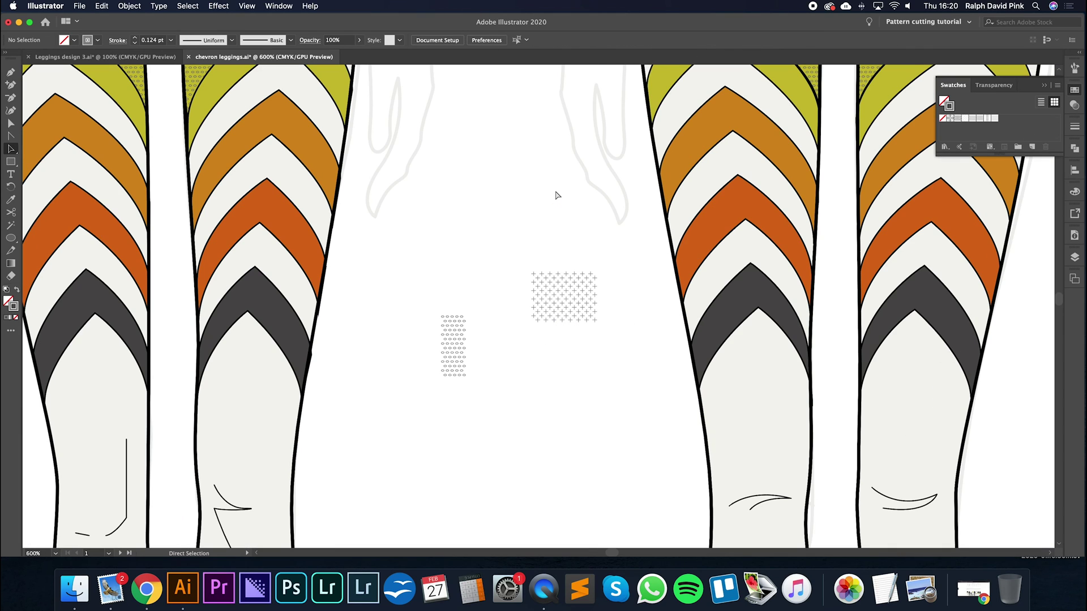
key("super+minus")
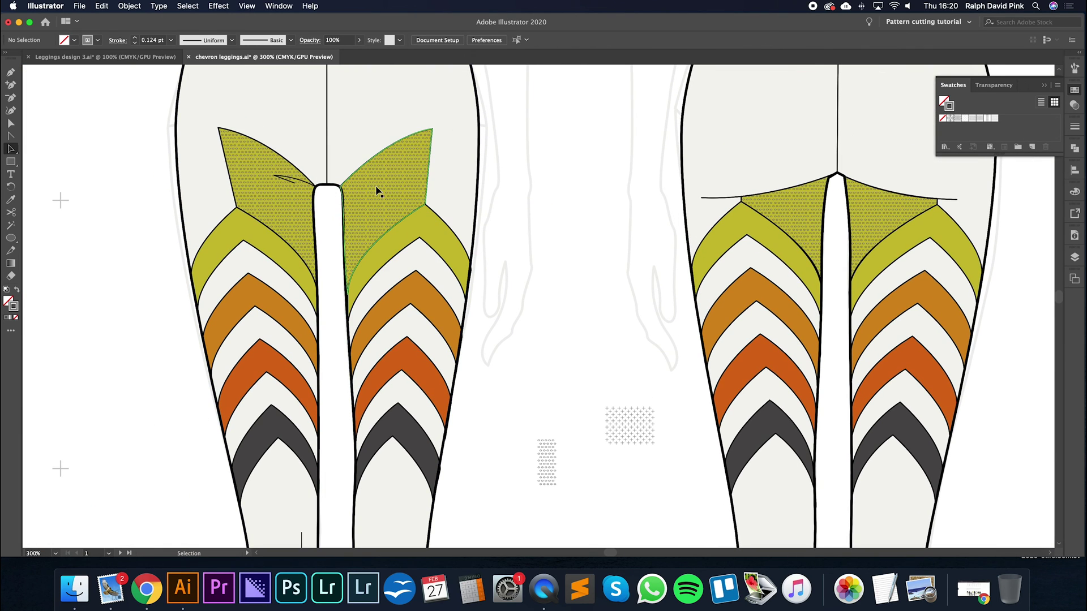
Fill the green inner-thigh panels of the first artboard's leggings with the grey plus-sign pattern swatch.
left_click(379, 193, "shift")
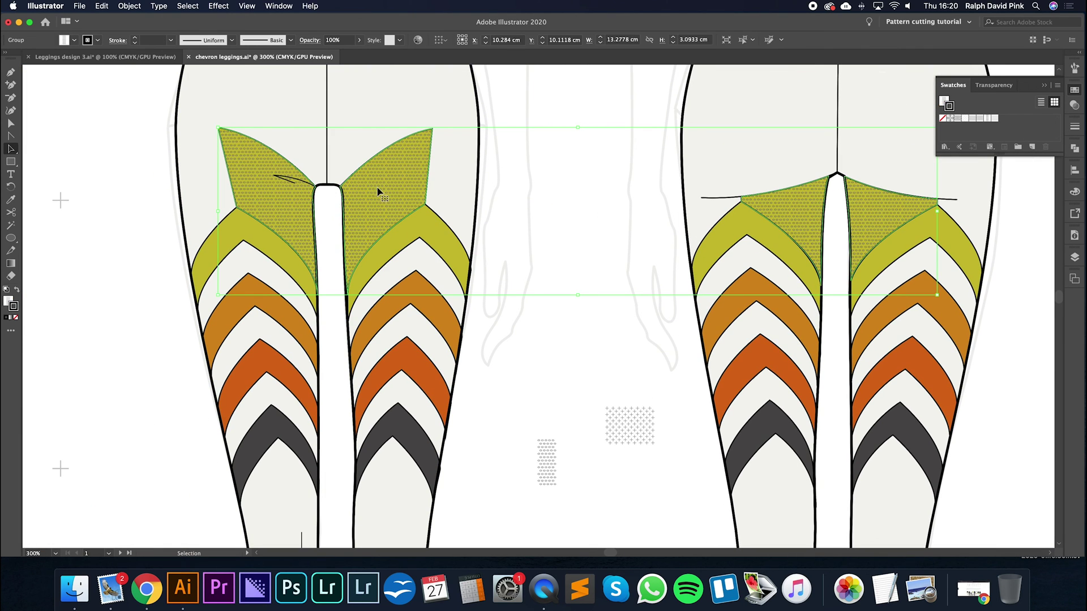
left_click(994, 119)
key("super+z")
left_click(9, 301)
left_click(1073, 91)
left_click(995, 118)
left_click(559, 217)
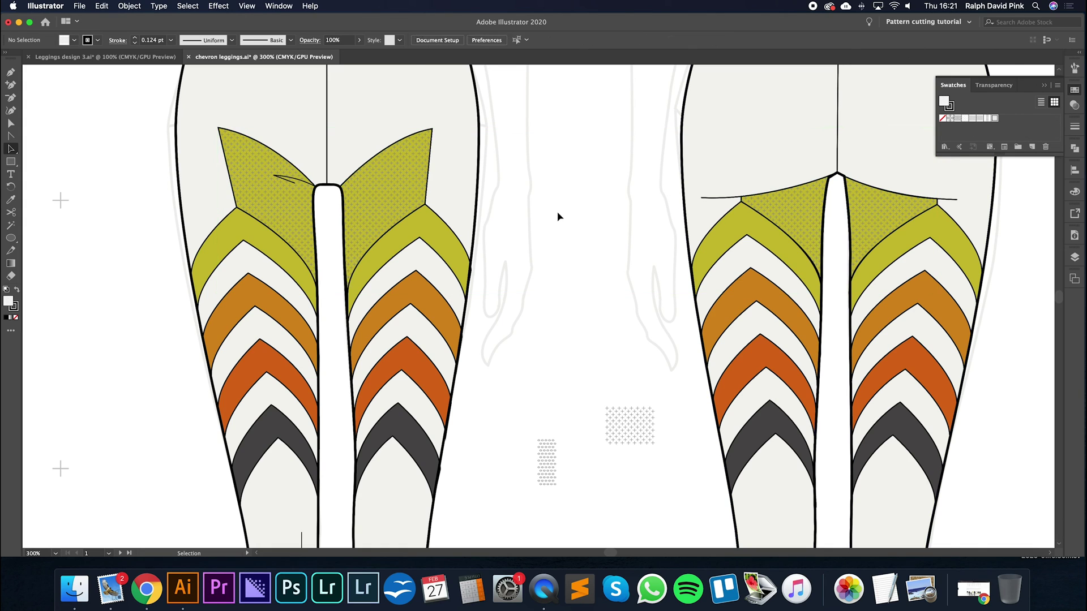
key("super+=")
key("super+=")
left_click_drag(284, 190, 508, 441)
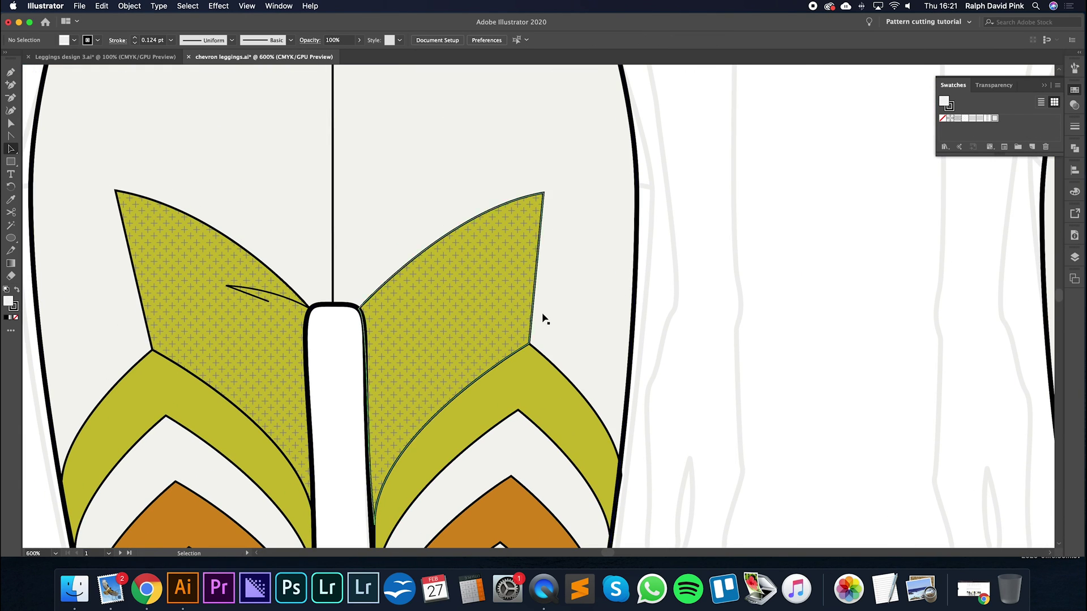
Recolour the strokes of the plus-sign grid between the leggings to near-black 020202.
key("super+minus")
key("super+minus")
scroll(630, 360, "right", 5)
scroll(631, 360, "down", 5)
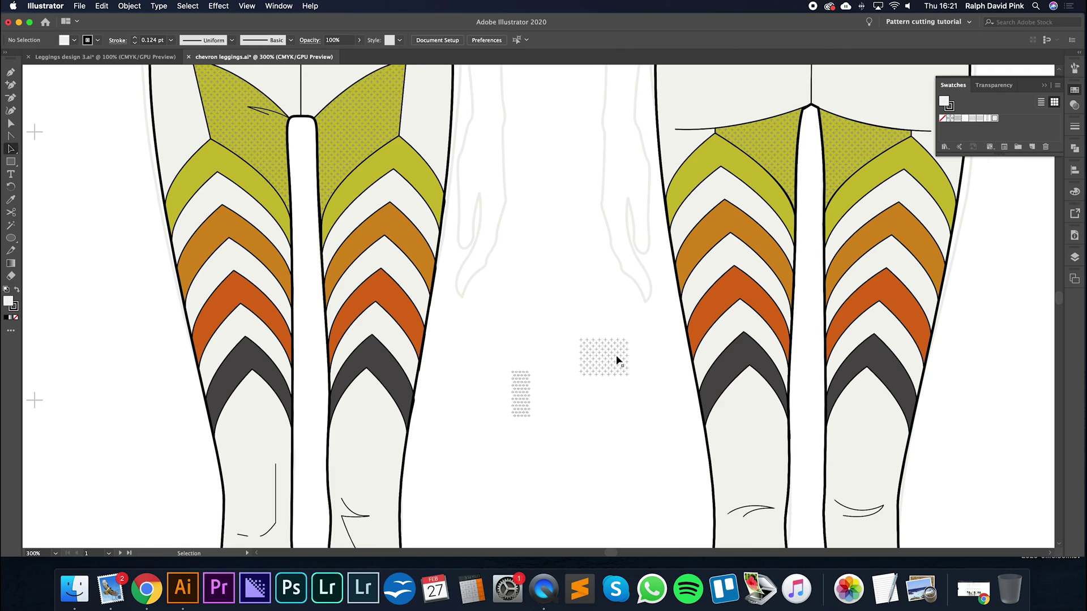
left_click_drag(576, 338, 648, 389)
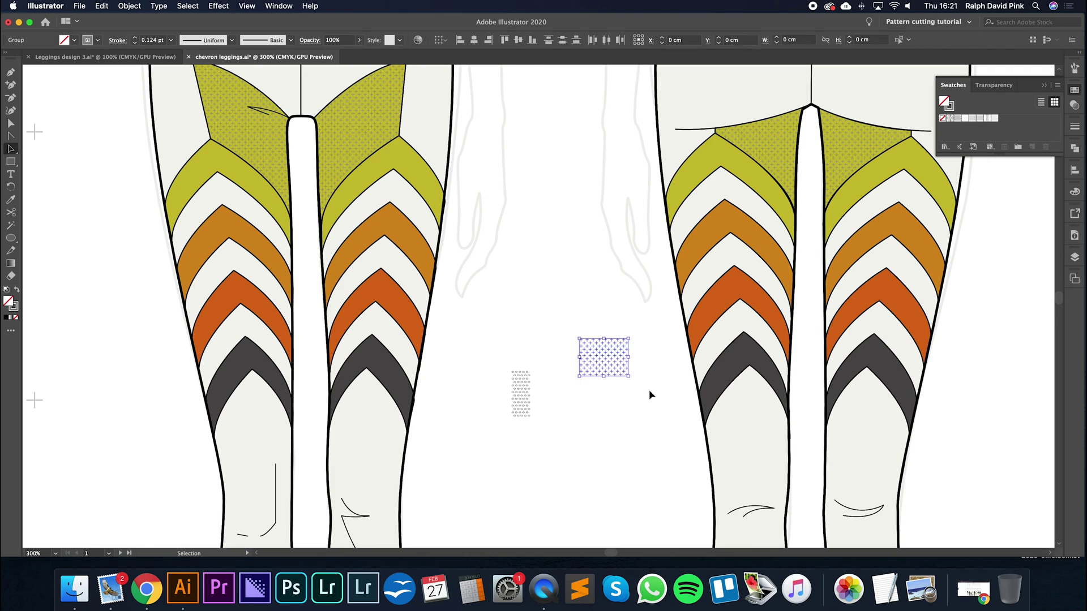
double_click(15, 308)
left_click(60, 269)
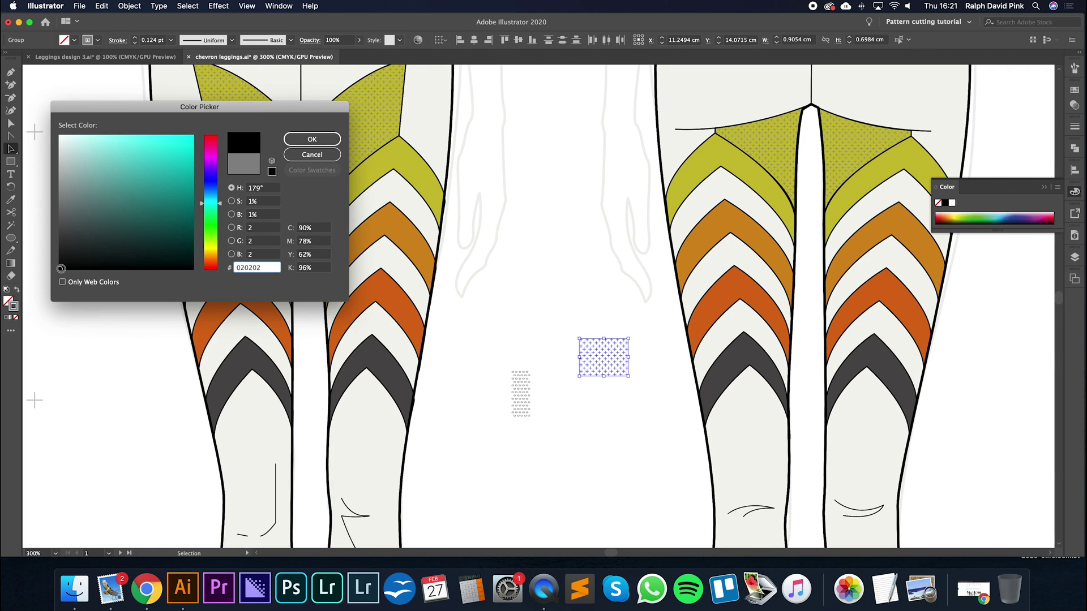
left_click(302, 140)
Add the near-black plus-sign grid to the swatches as a new pattern.
scroll(611, 231, "up", 3)
scroll(611, 231, "right", 2)
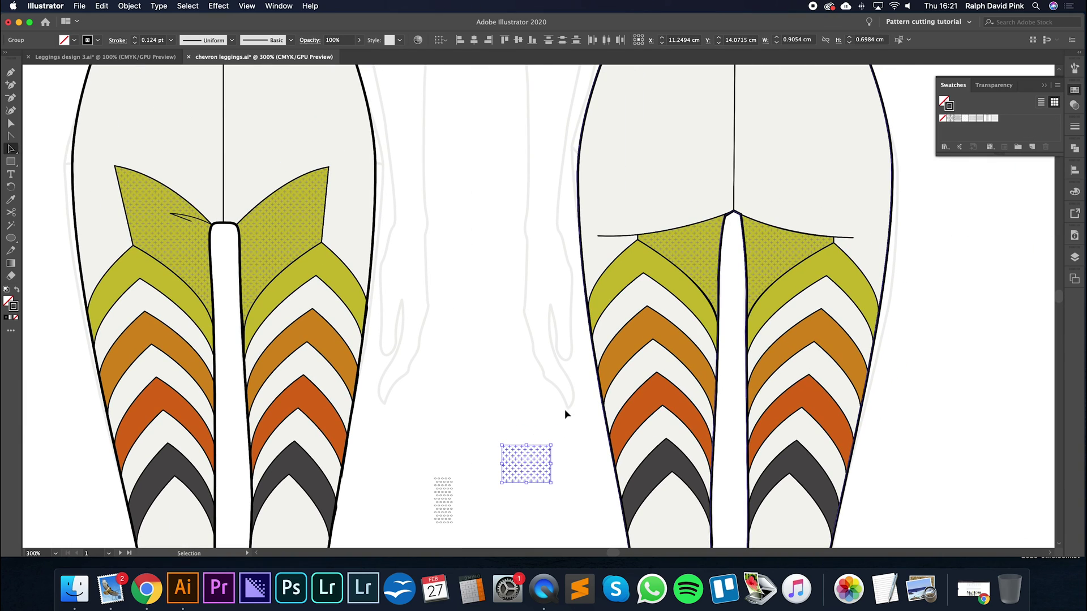
left_click_drag(523, 462, 1016, 131)
Fill the green inner-thigh panels on the front and back leggings with the near-black plus-sign pattern swatch.
left_click(305, 207)
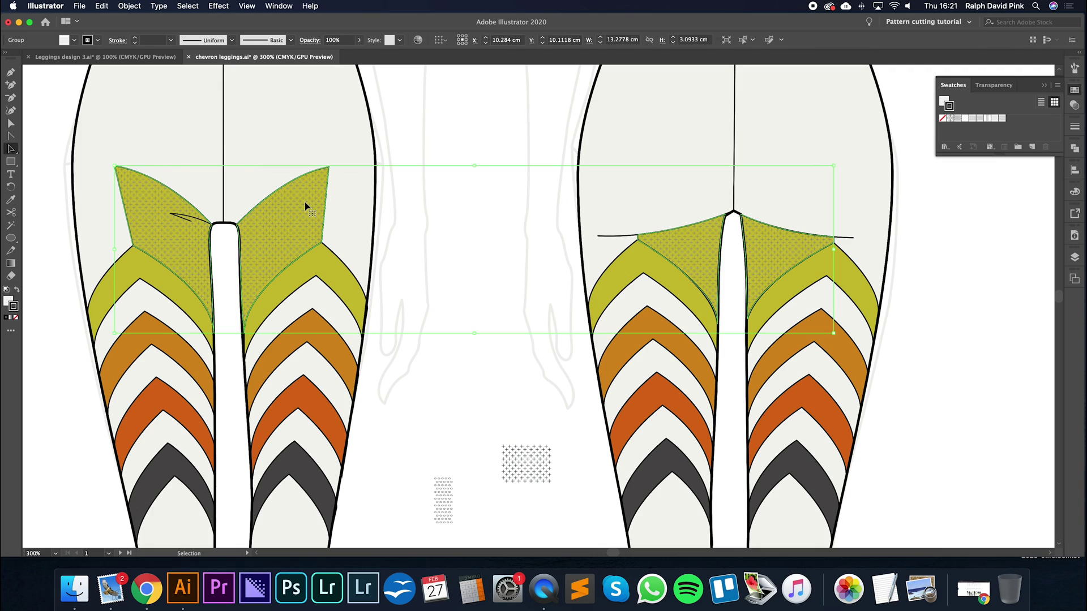
left_click(13, 304)
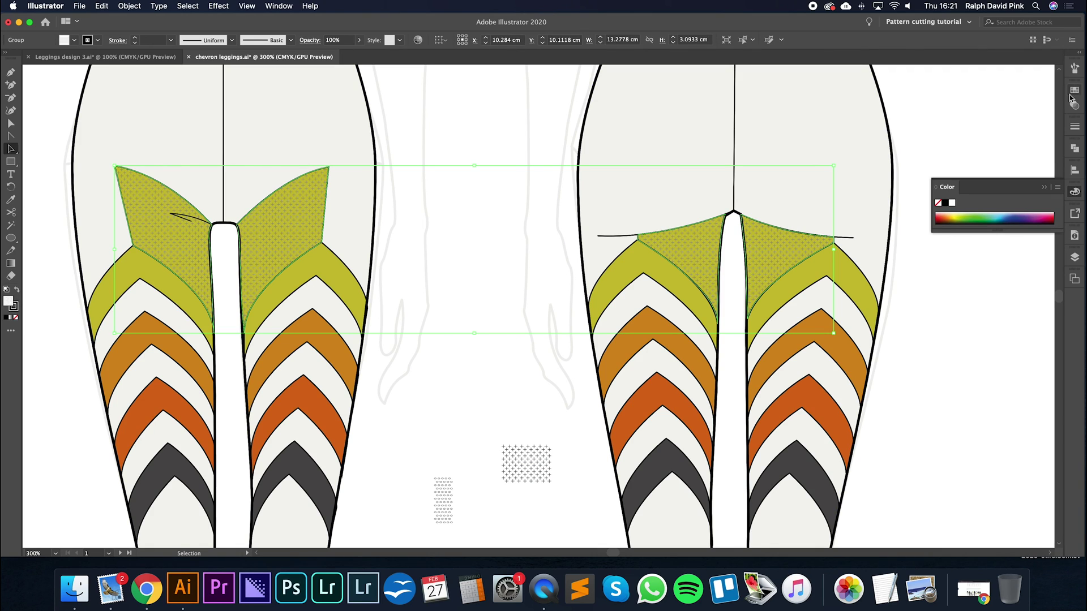
left_click(1073, 91)
left_click(1003, 119)
left_click(471, 254)
Delete the ellipse and plus-sign source artwork between the front and back leggings and collapse the swatches.
key("super+minus")
key("super+minus")
left_click_drag(490, 291, 453, 259)
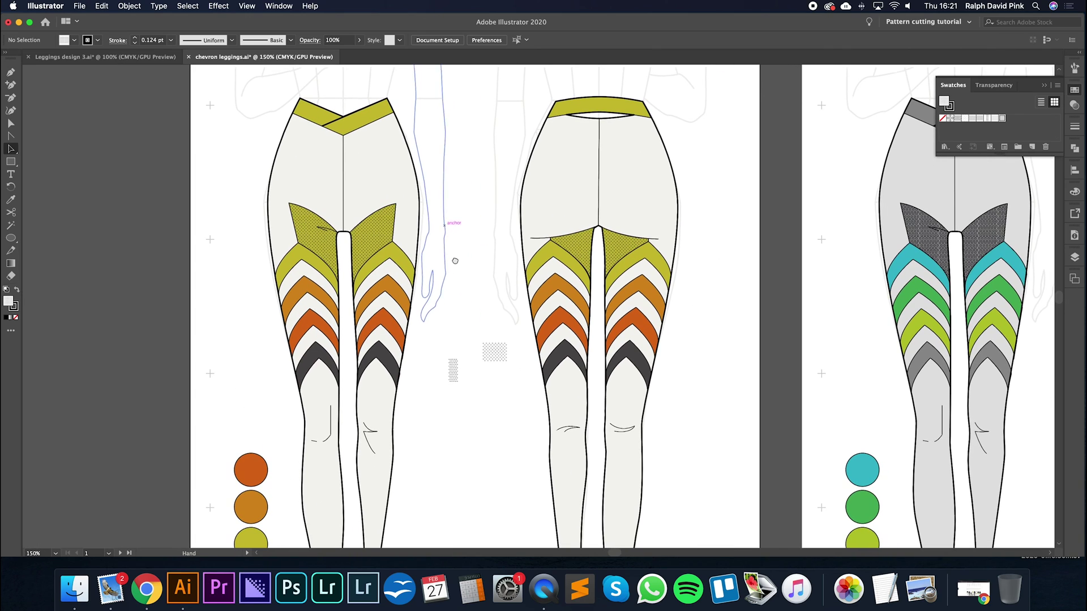
left_click_drag(502, 357, 433, 412)
left_click(453, 418)
left_click(451, 368)
key("Delete")
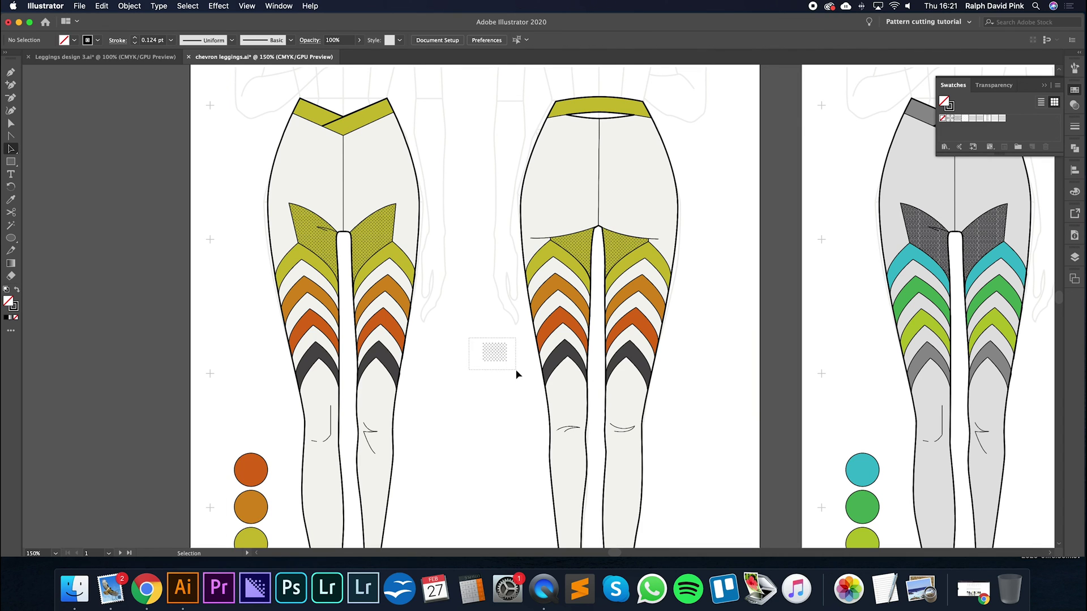
scroll(474, 375, "down", 3)
left_click_drag(476, 372, 341, 352)
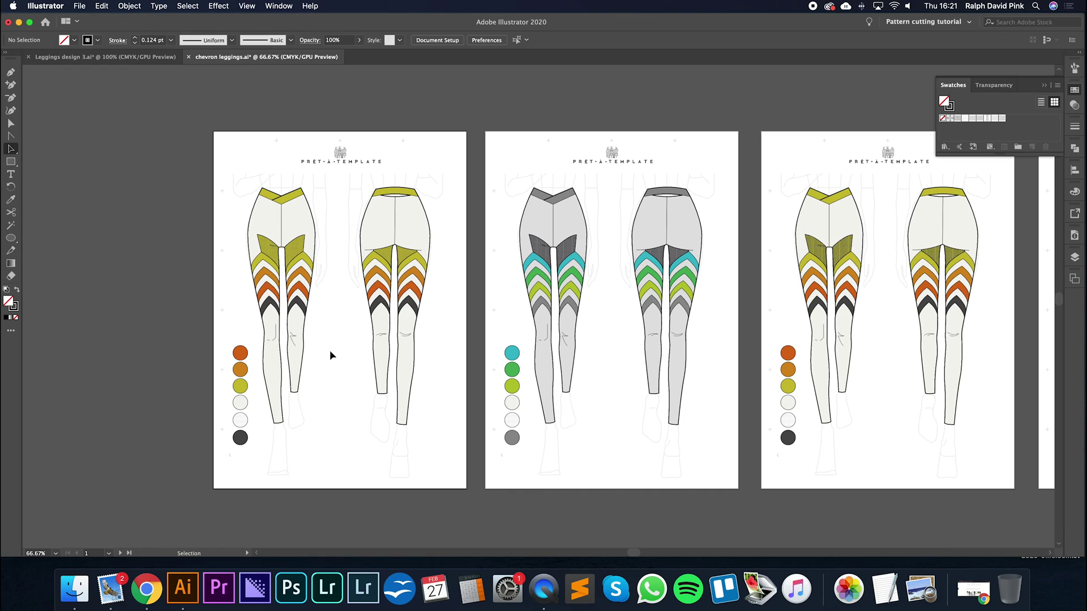
left_click(1042, 87)
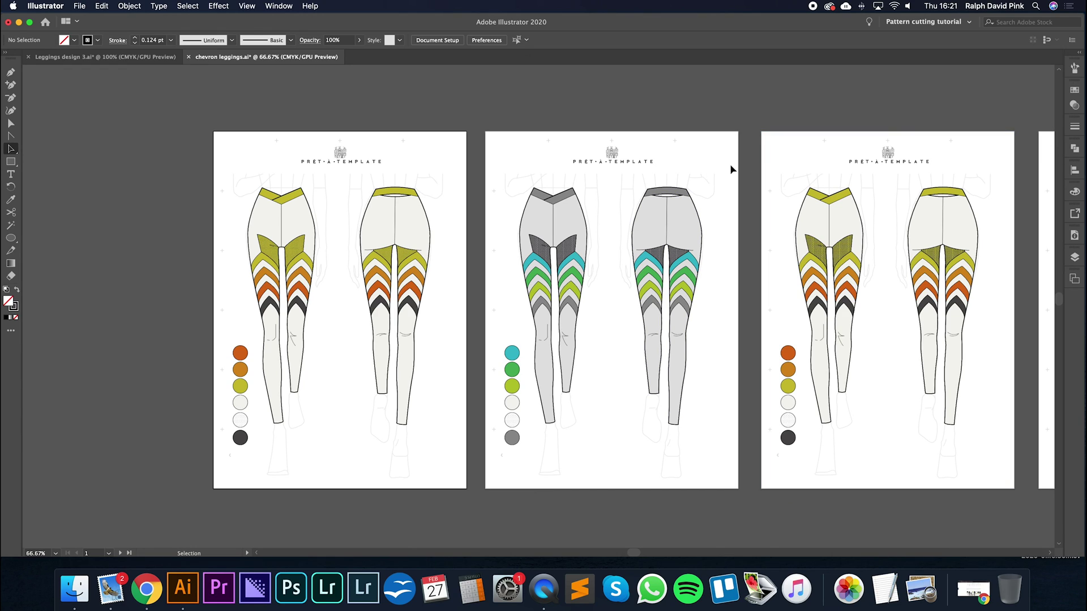